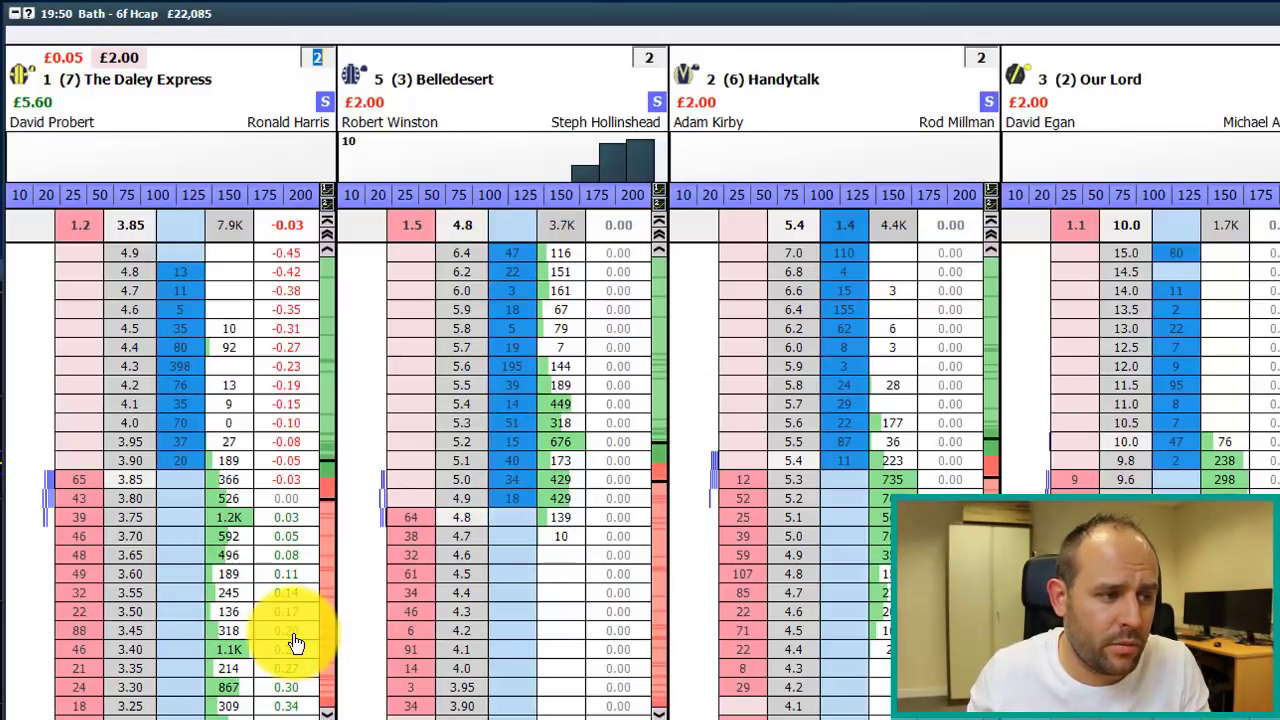
Lay £2 on The Daley Express at 3.45
click(138, 638)
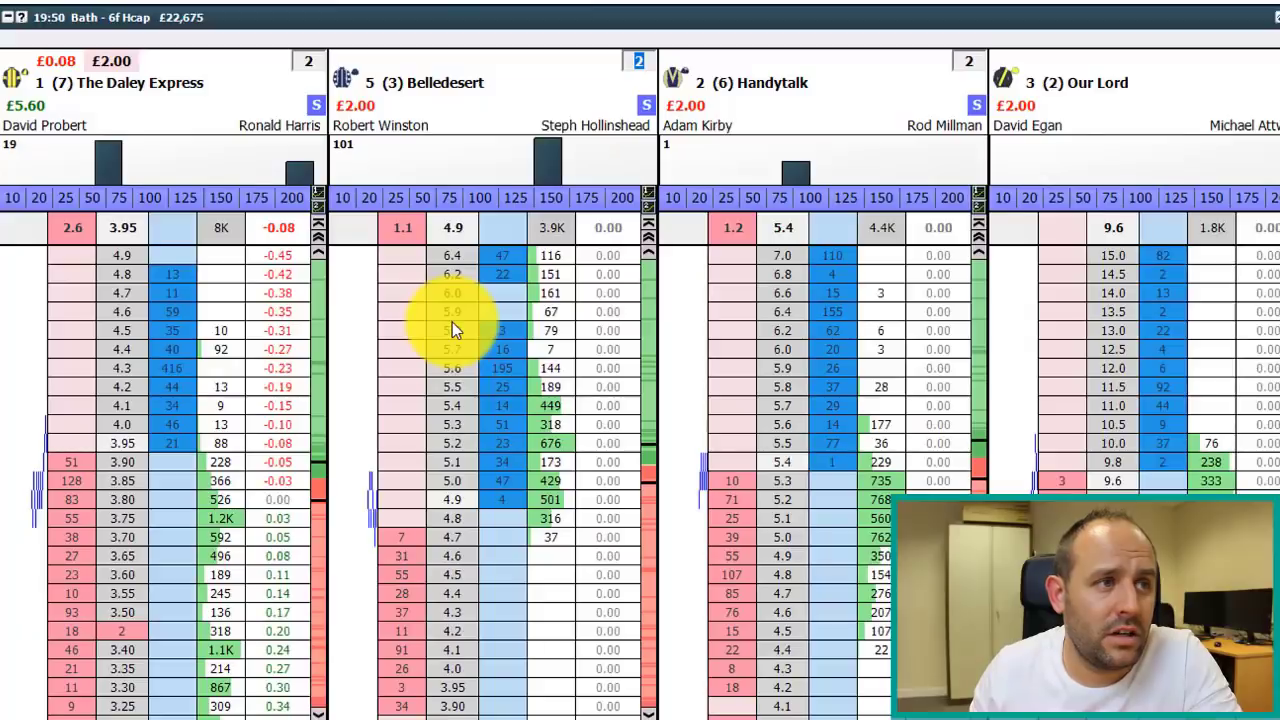
Replace Belledesert with runner 6 Pastfact on the second ladder
click(445, 90)
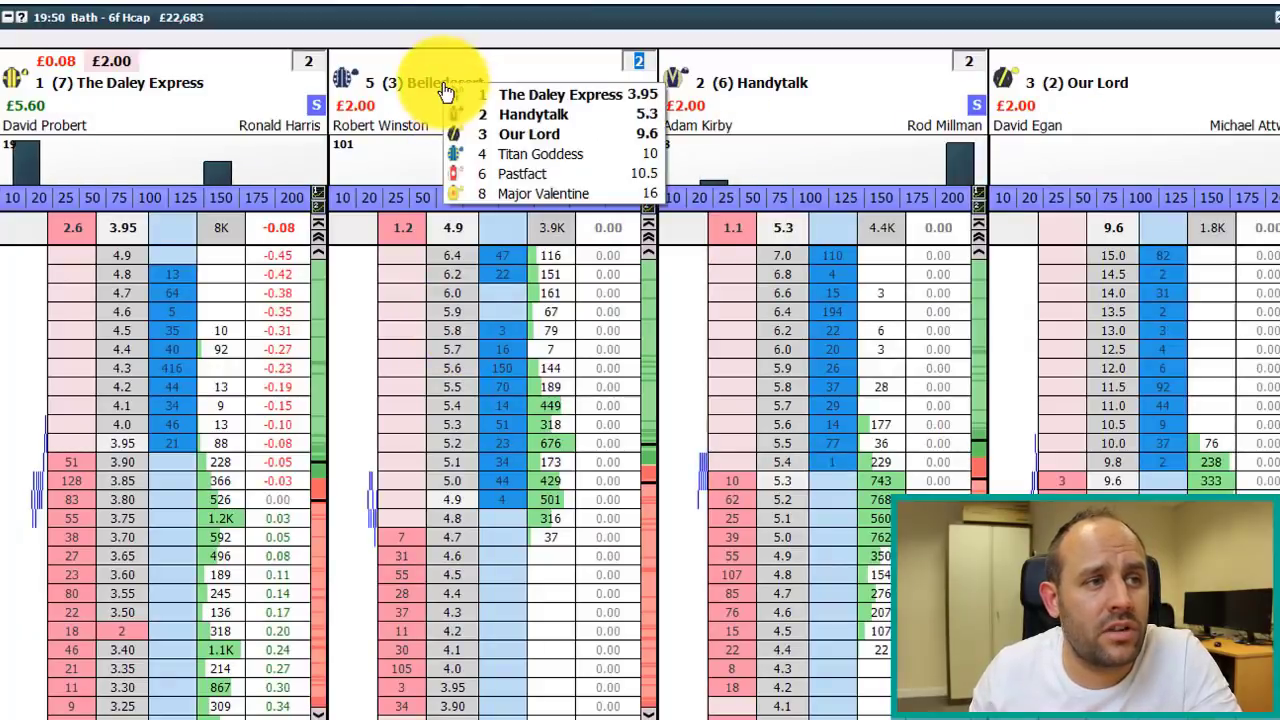
click(544, 176)
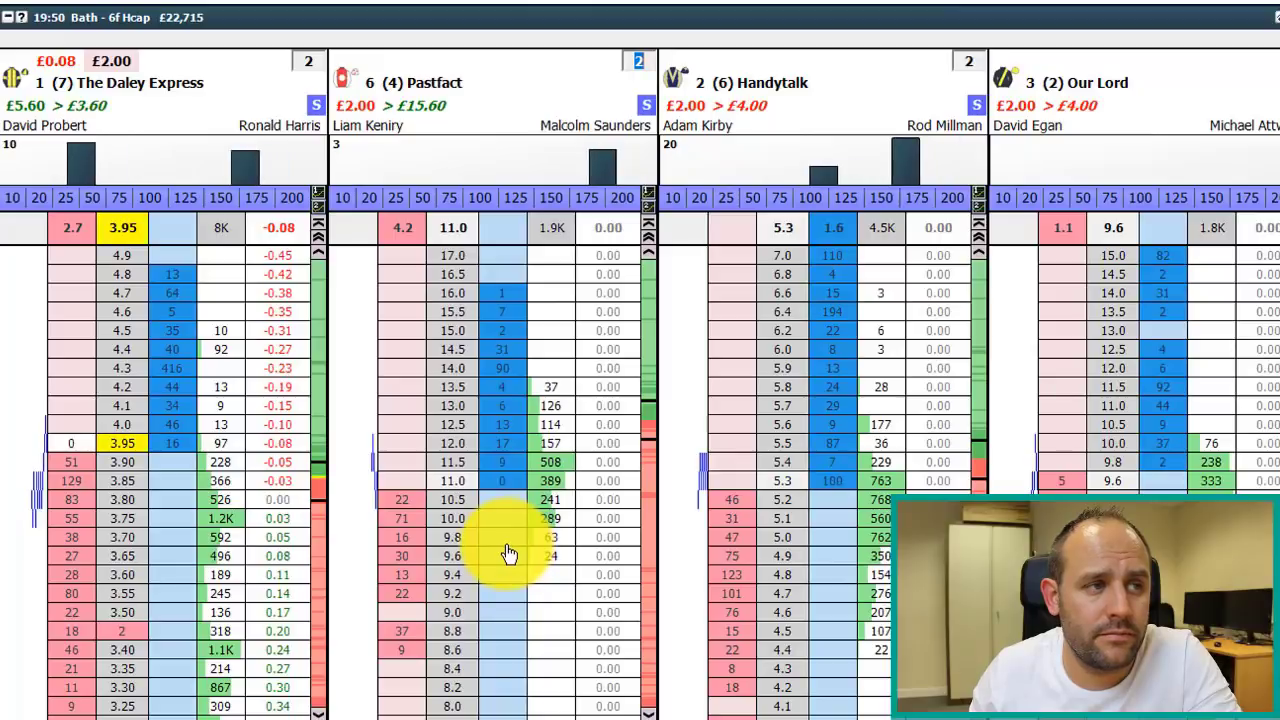
click(456, 443)
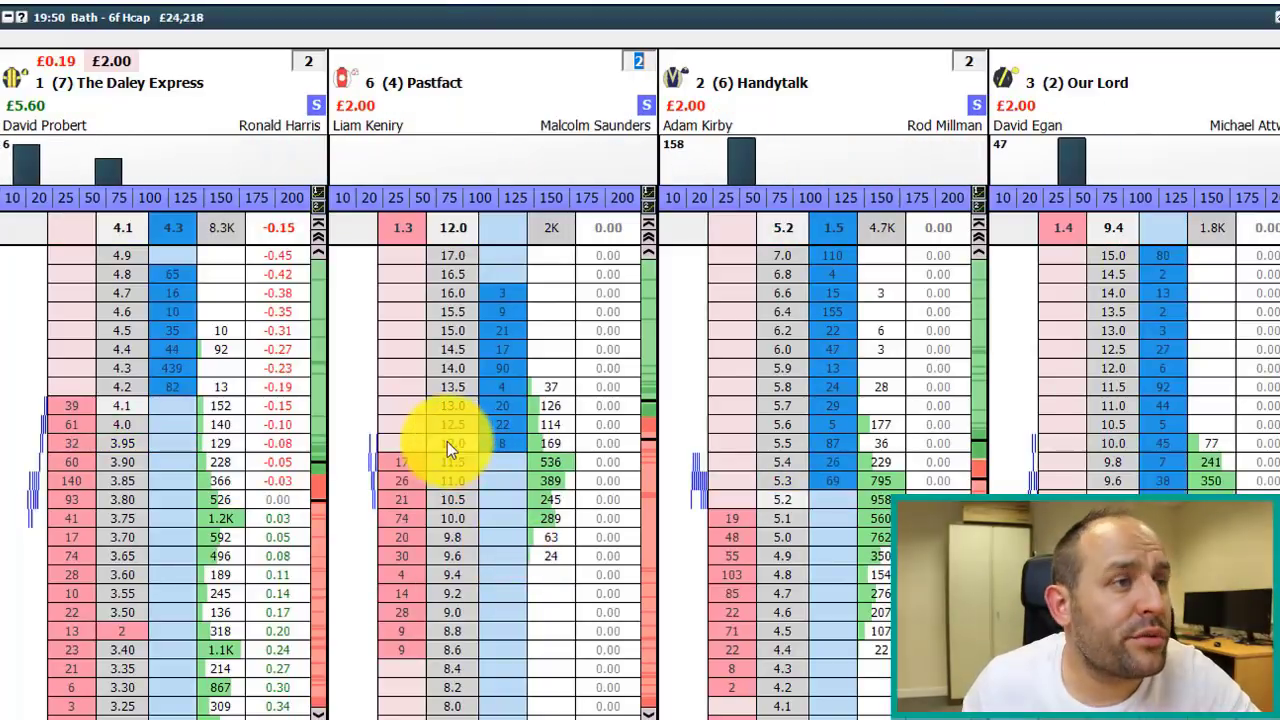
Sort the runner ladders by Betfair's default order from the market menu
right_click(409, 12)
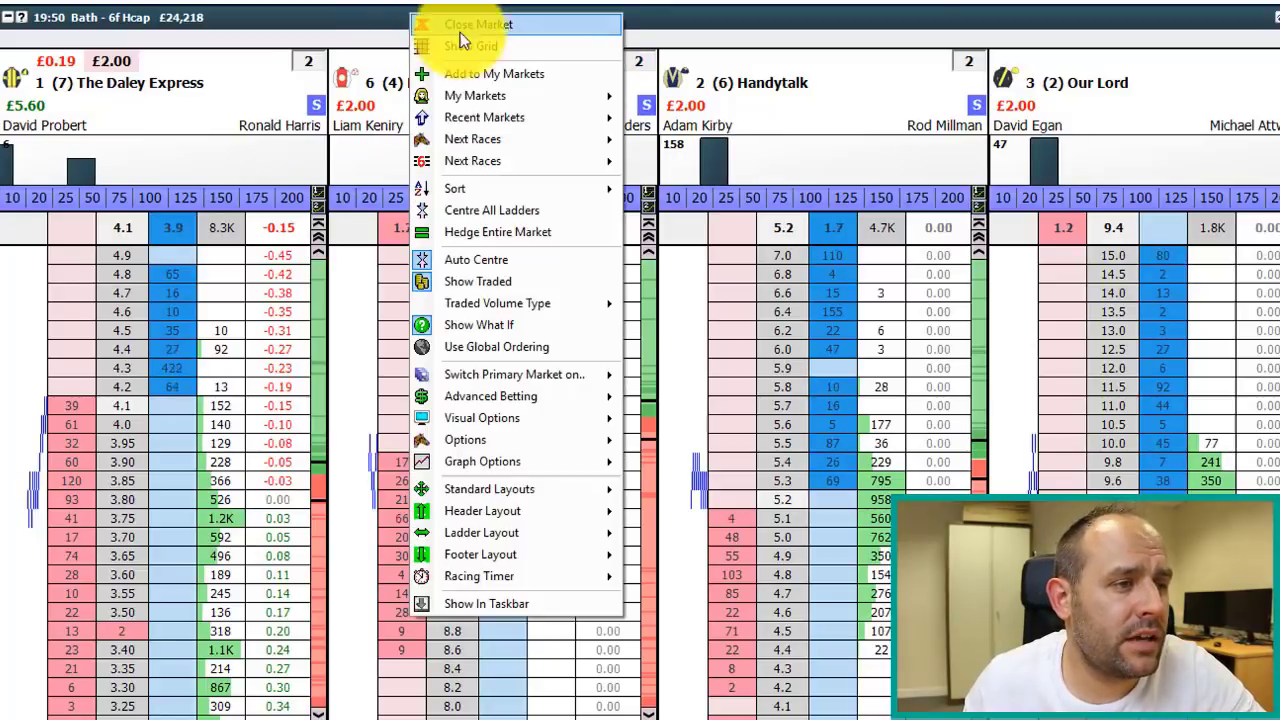
mouse_move(494, 376)
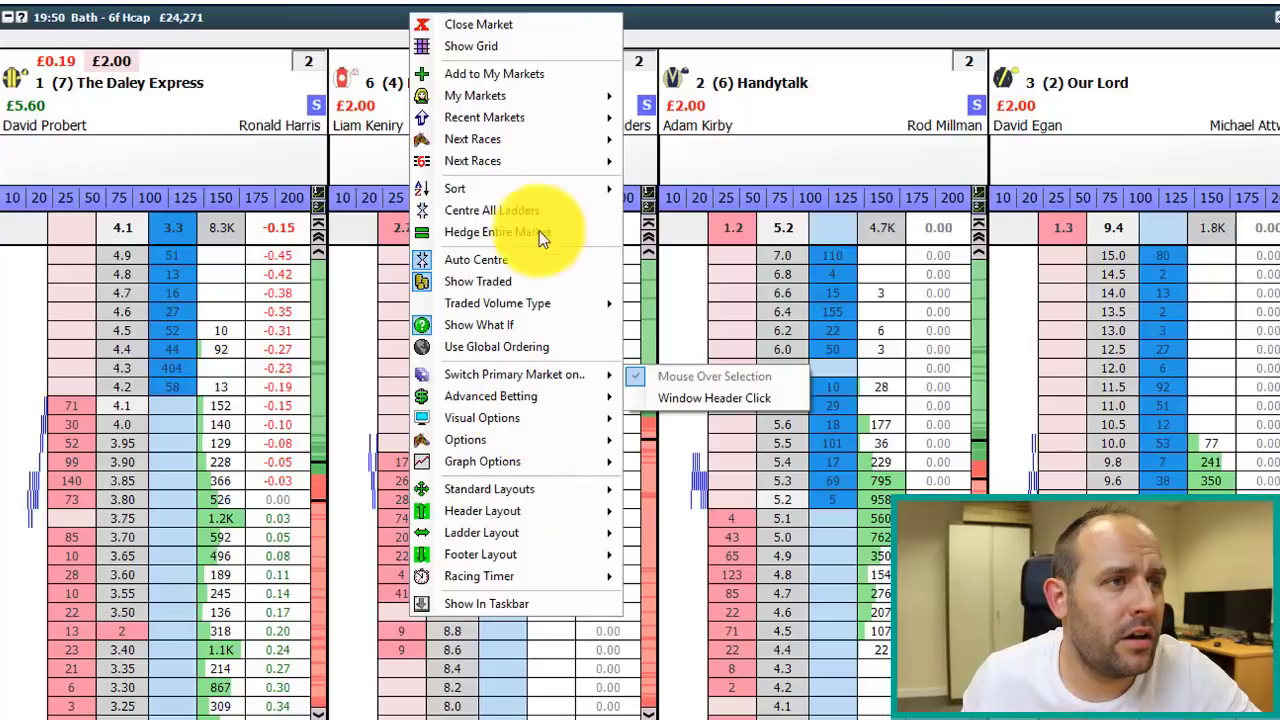
mouse_move(539, 95)
mouse_move(539, 117)
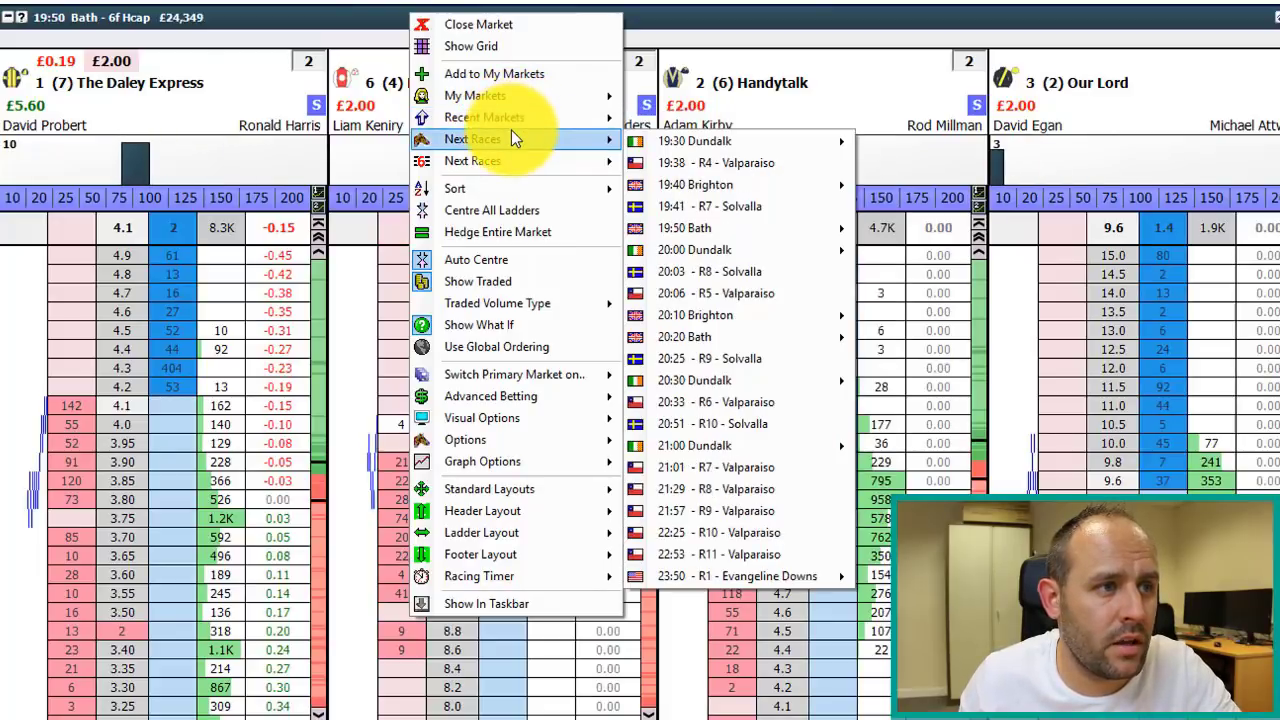
mouse_move(483, 188)
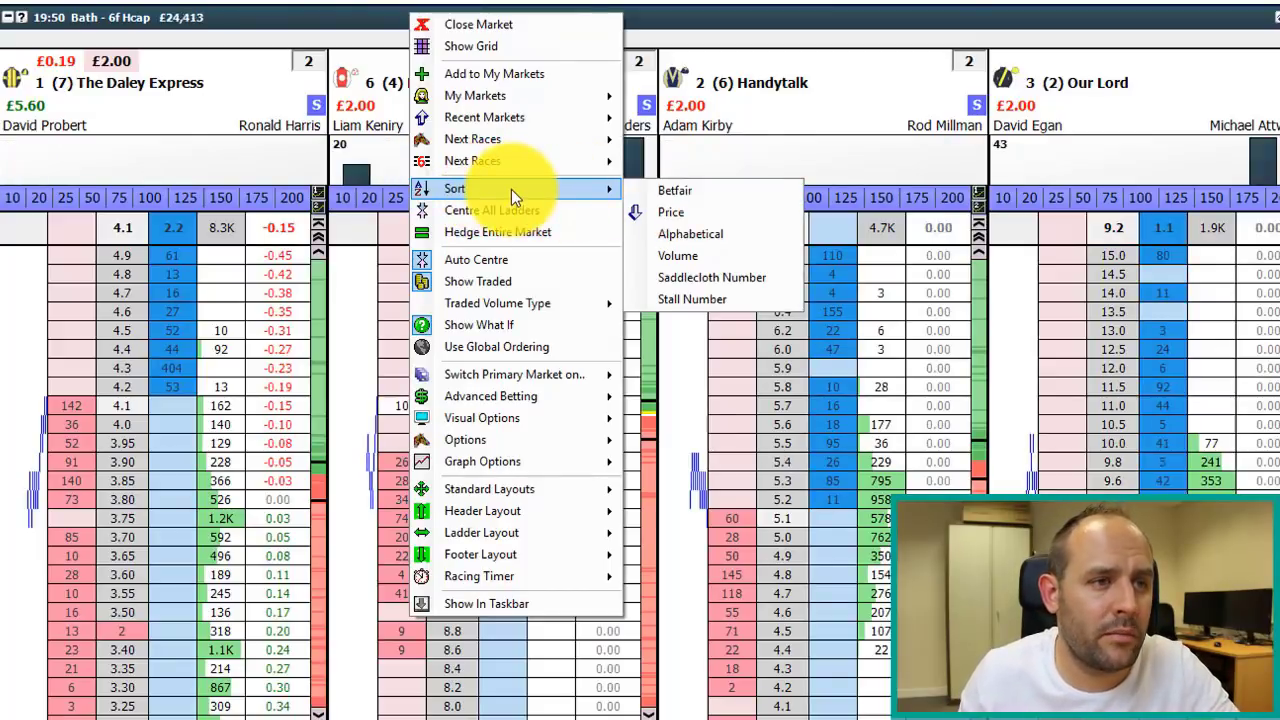
click(728, 200)
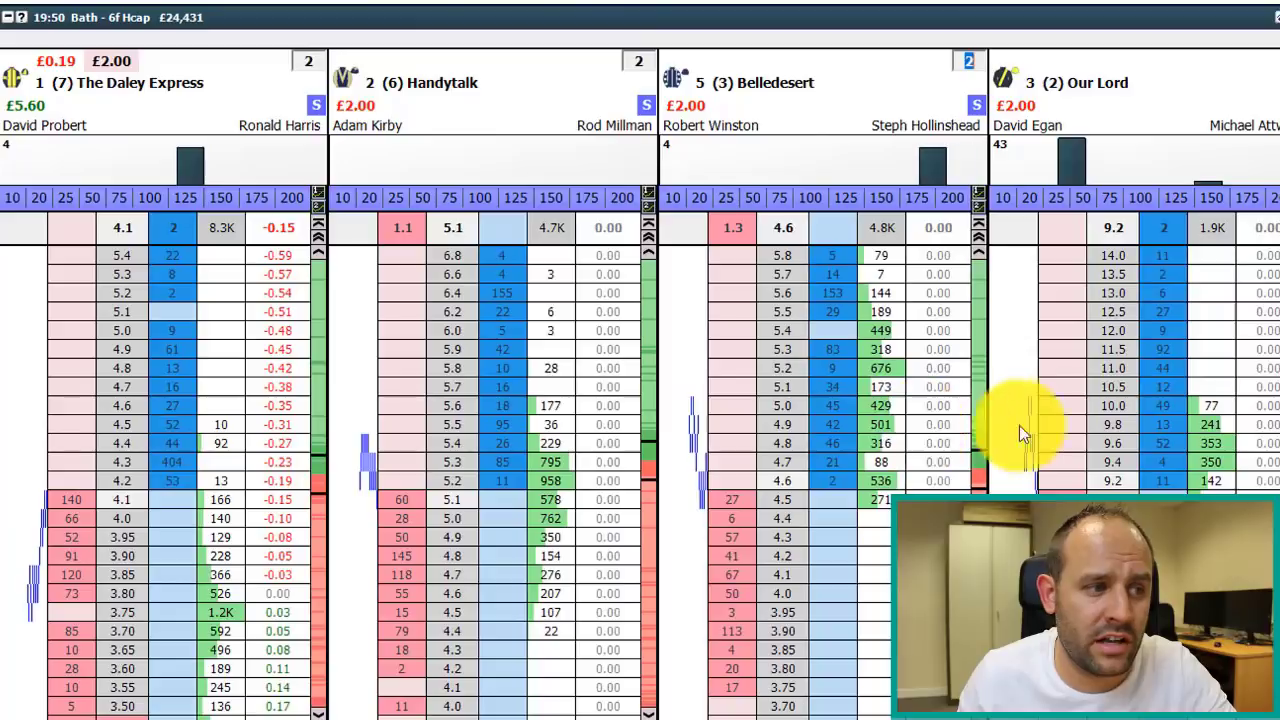
Sort the runner ladders by price
right_click(418, 30)
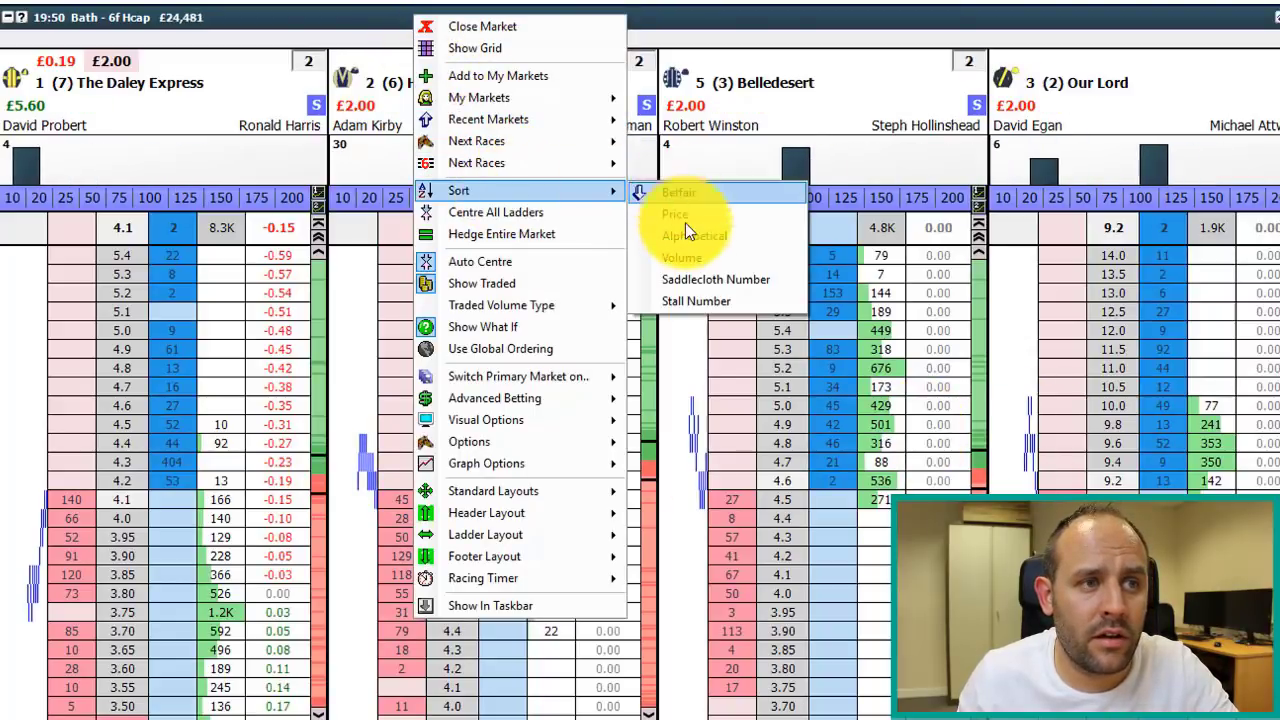
click(686, 219)
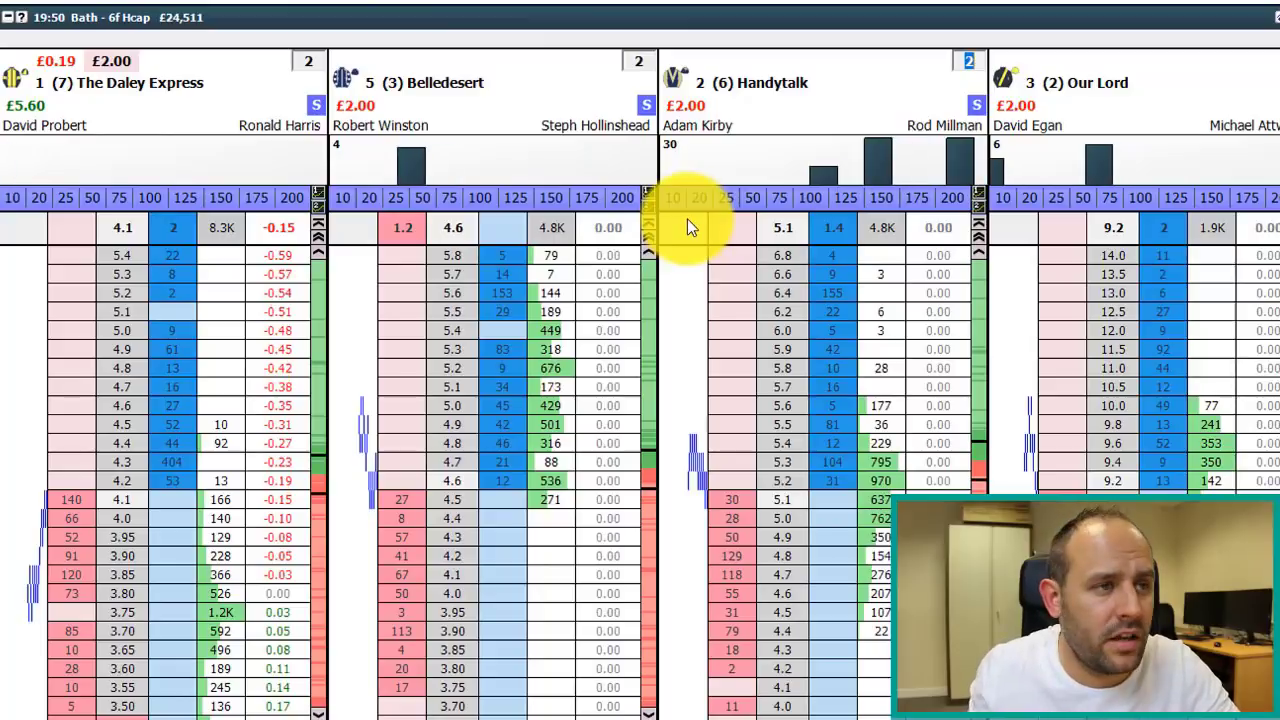
click(425, 88)
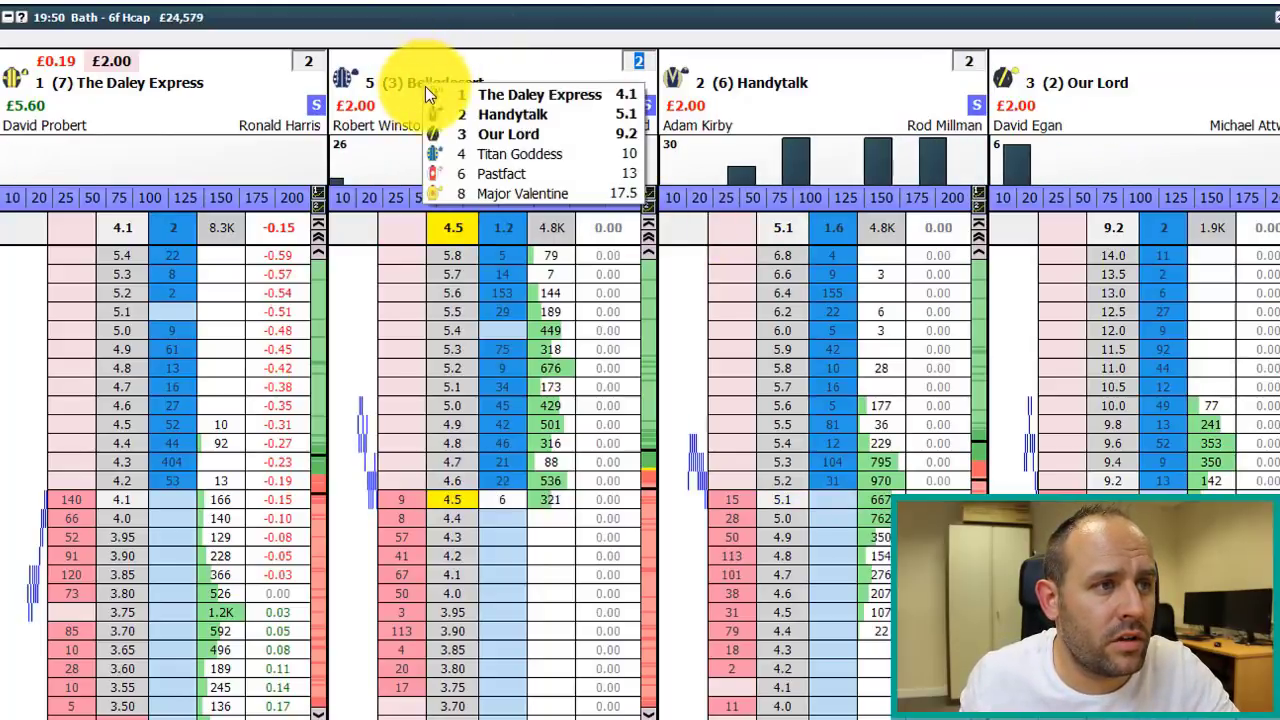
Re-sort the runner ladders by traded volume
right_click(395, 19)
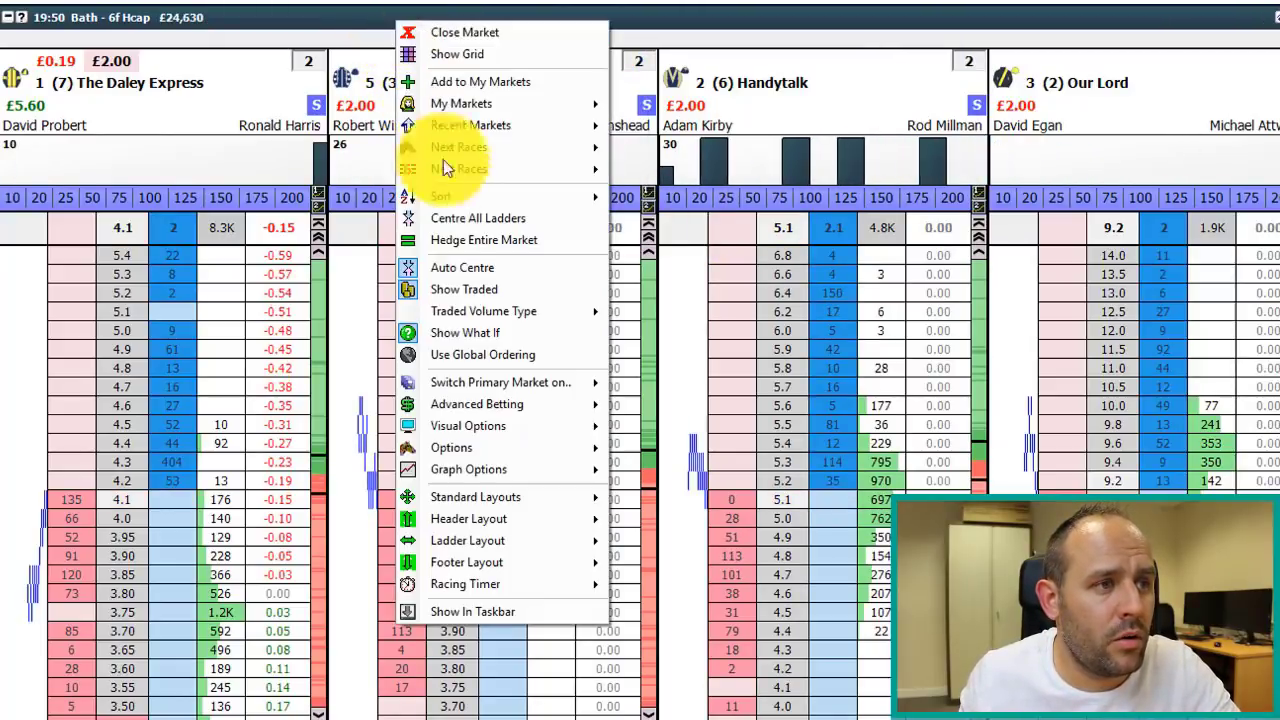
mouse_move(590, 200)
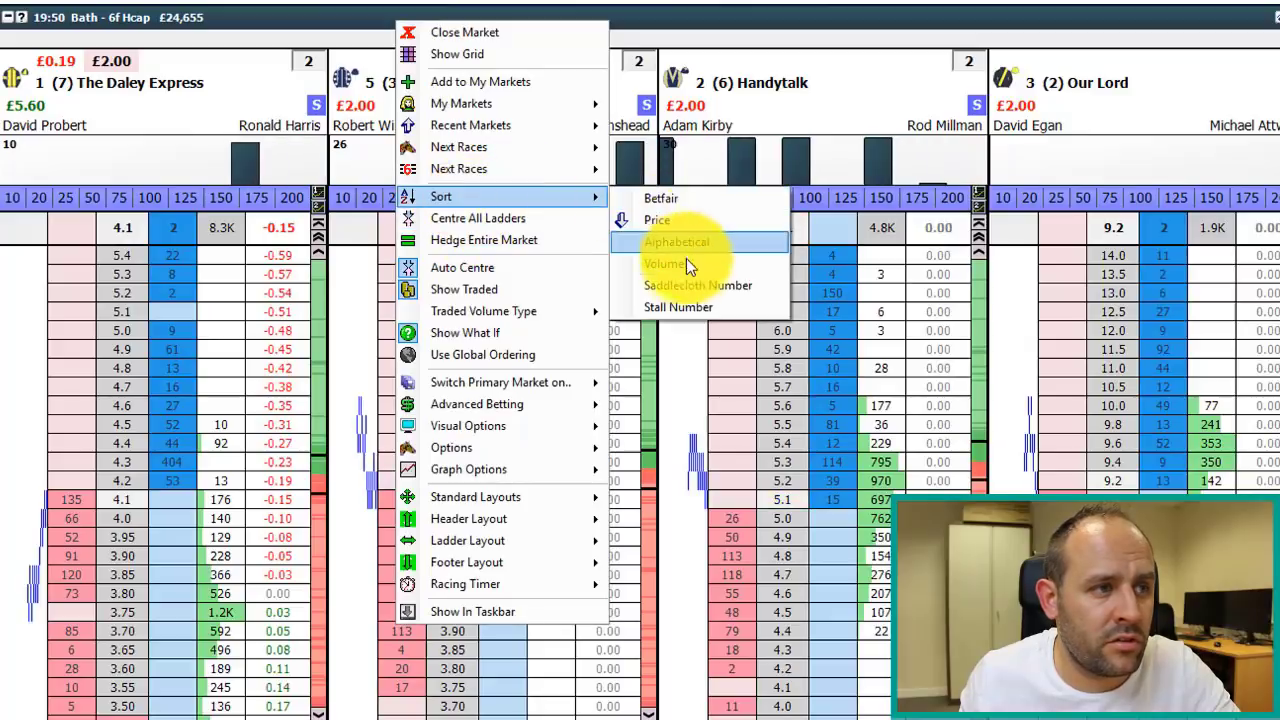
click(686, 263)
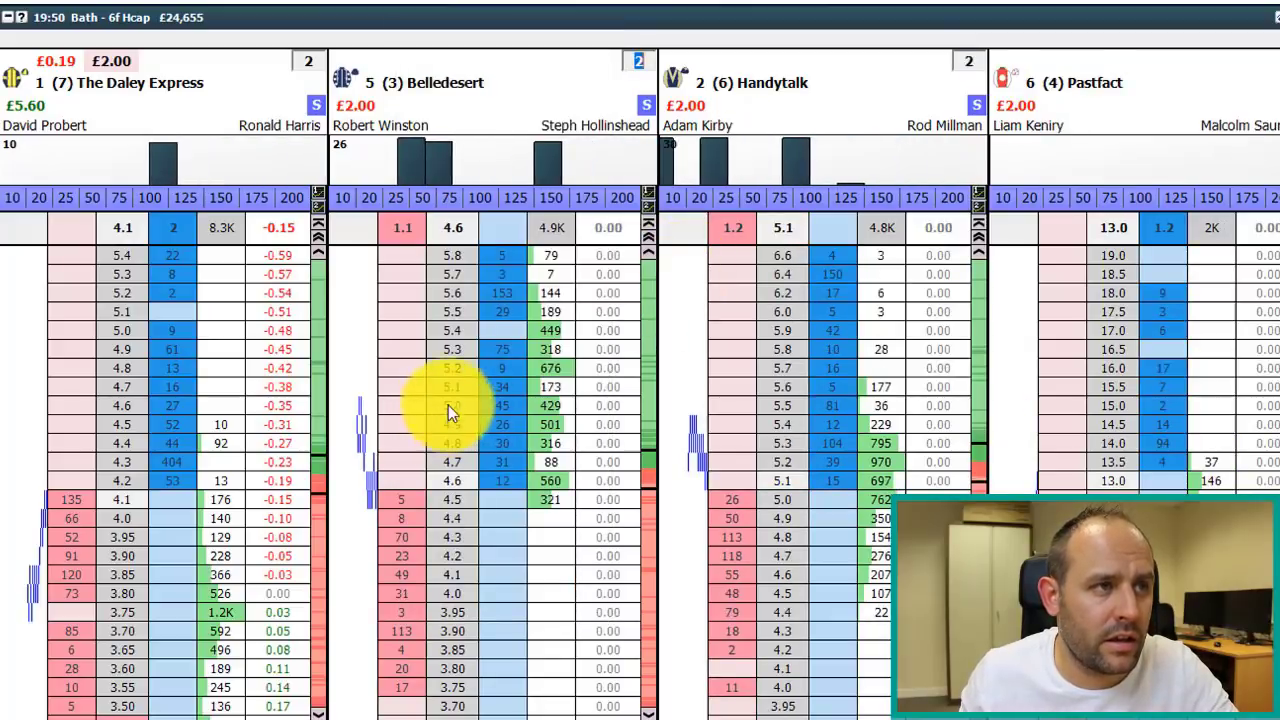
right_click(448, 20)
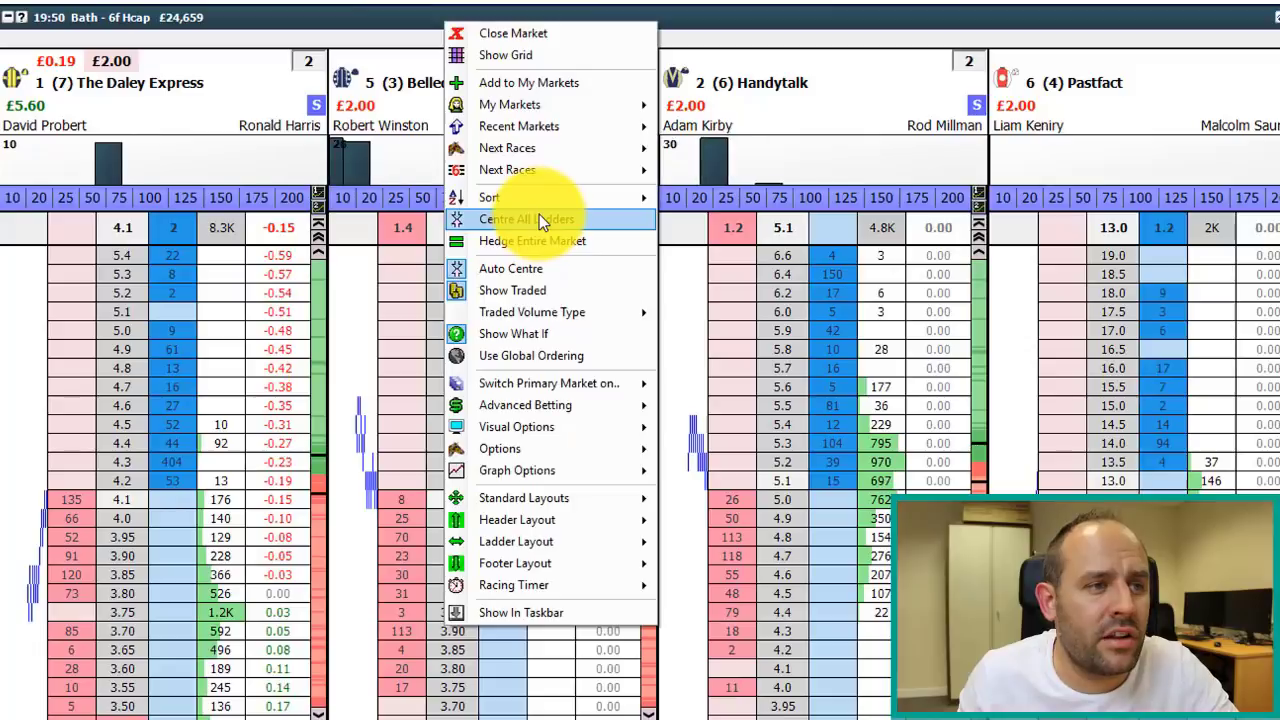
click(118, 400)
scroll(125, 405, down, 4)
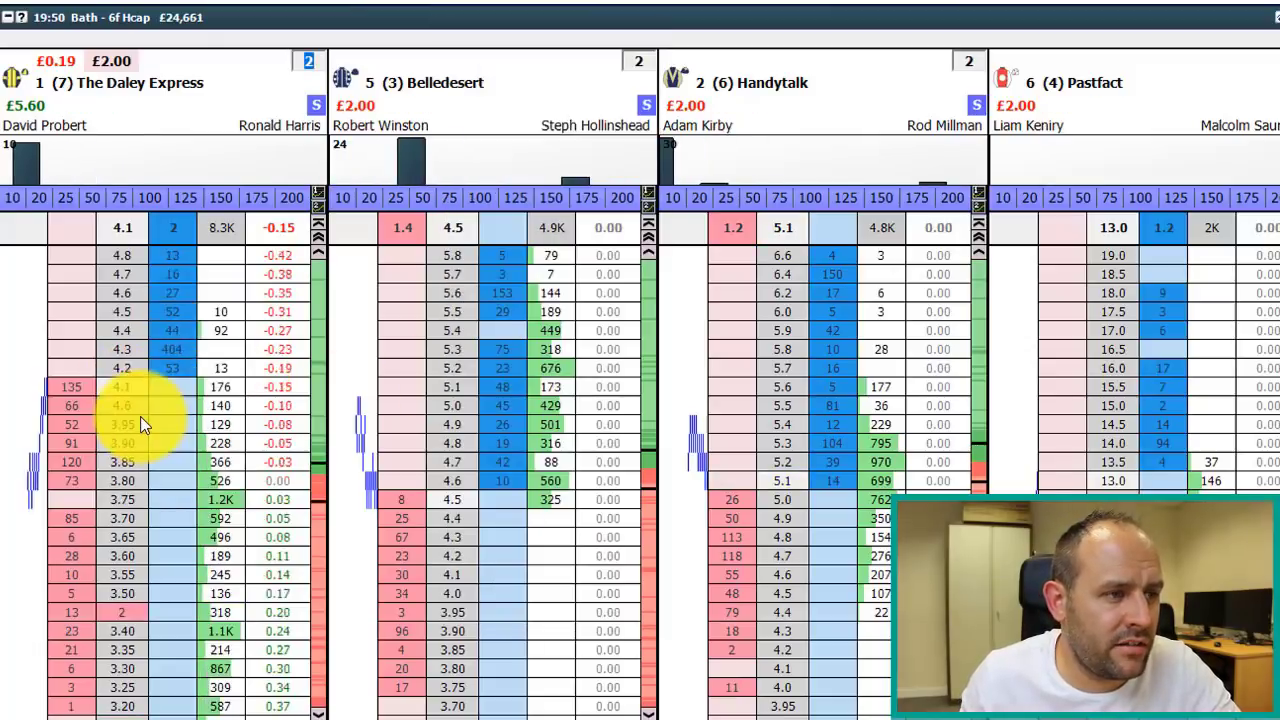
scroll(509, 432, up, 4)
scroll(787, 422, down, 6)
scroll(967, 437, up, 6)
scroll(1071, 449, up, 4)
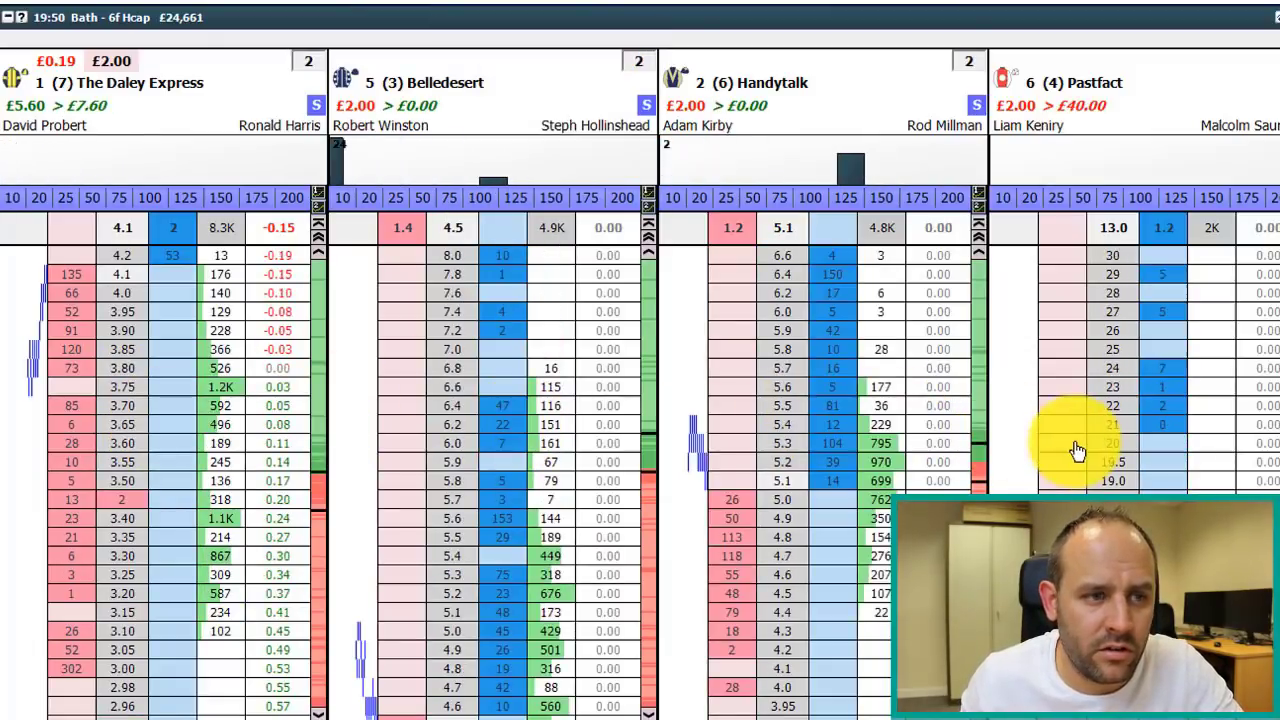
drag(336, 104, 319, 33)
Centre all ladders on their current prices, then reopen the market menu
right_click(319, 33)
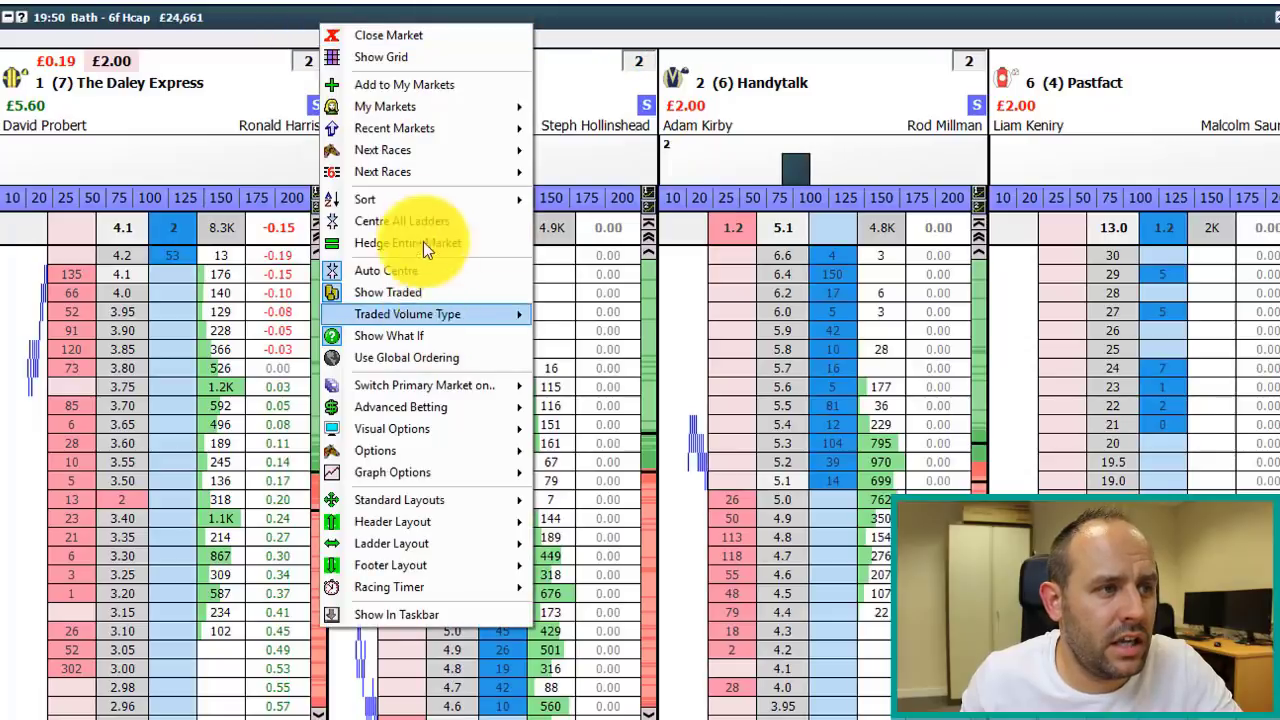
click(424, 224)
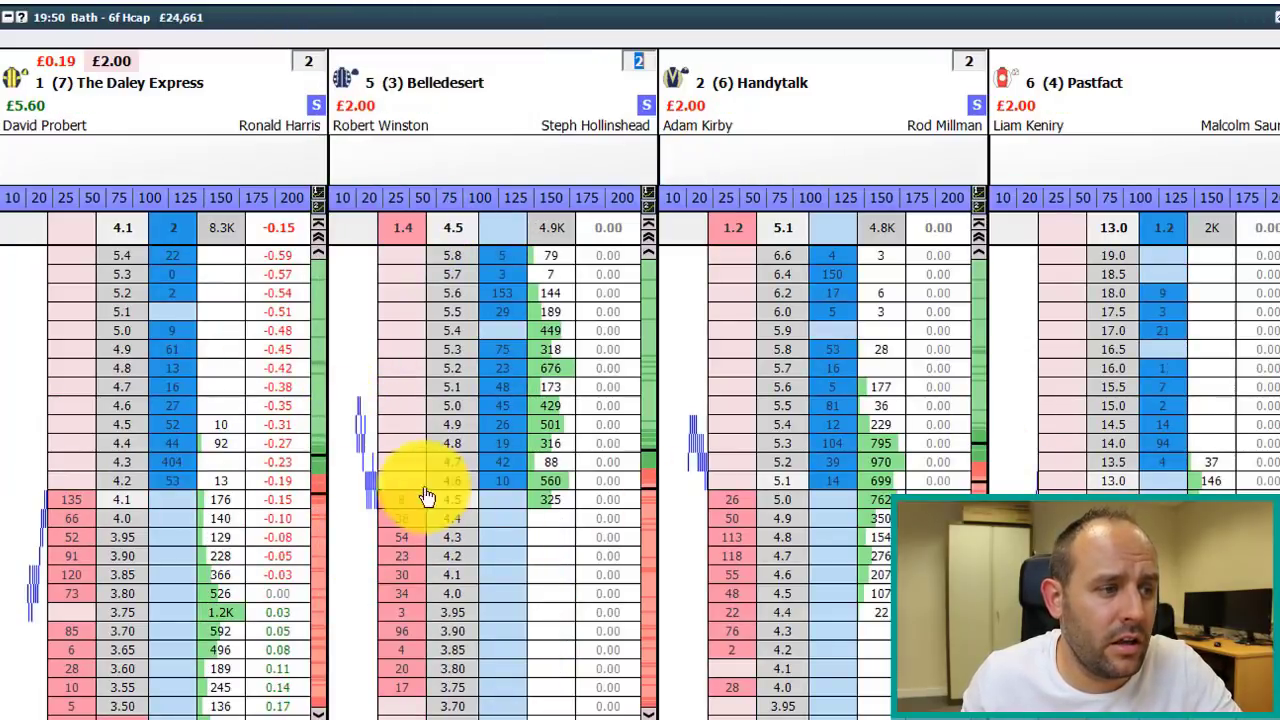
scroll(464, 452, up, 6)
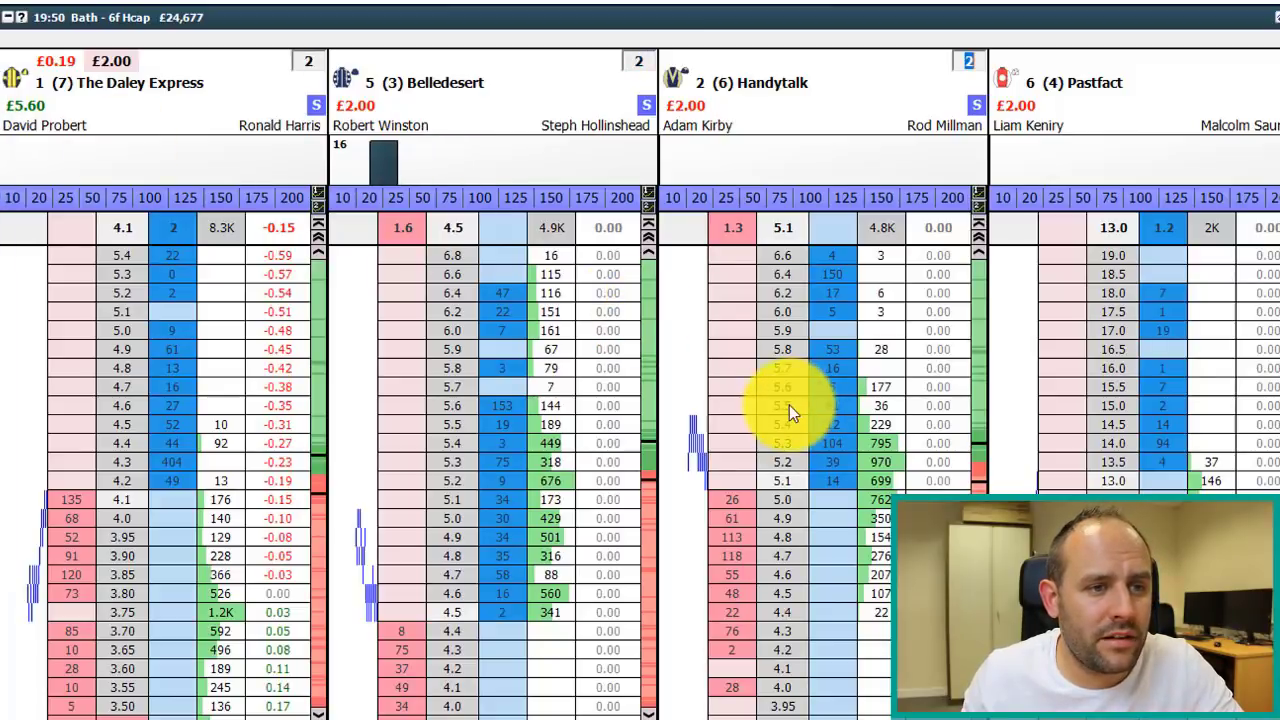
scroll(787, 405, down, 3)
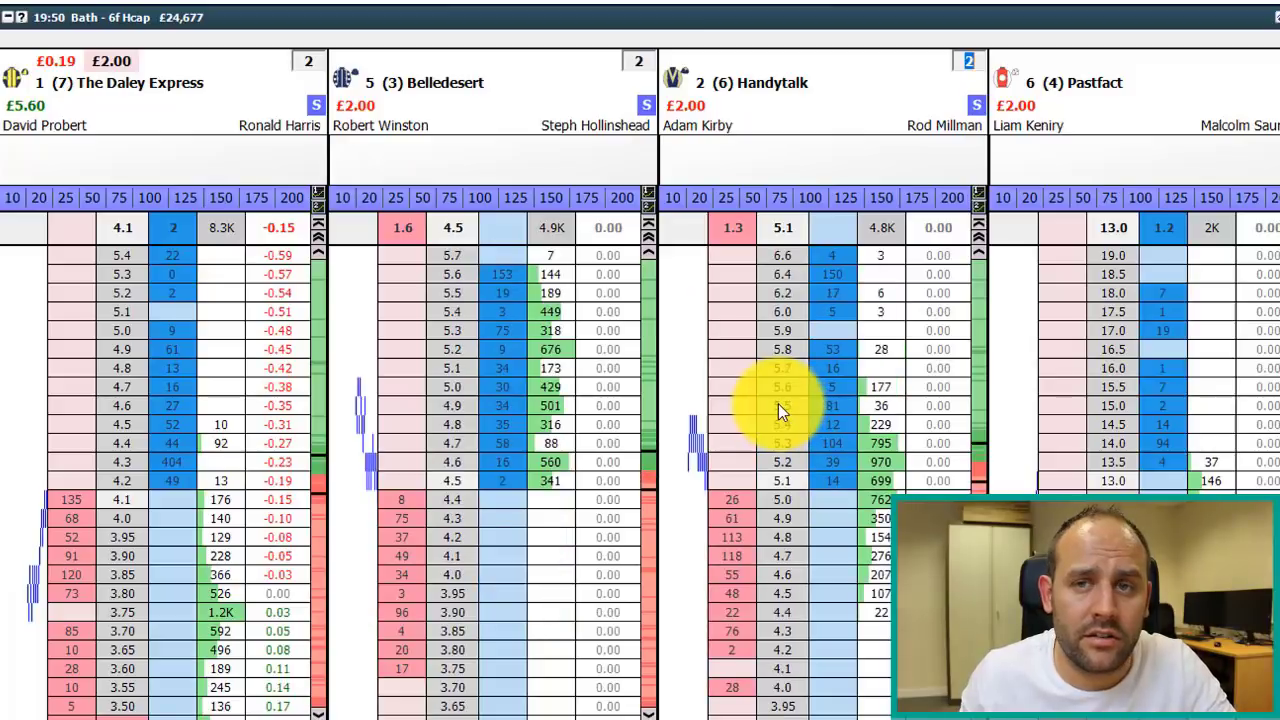
right_click(308, 20)
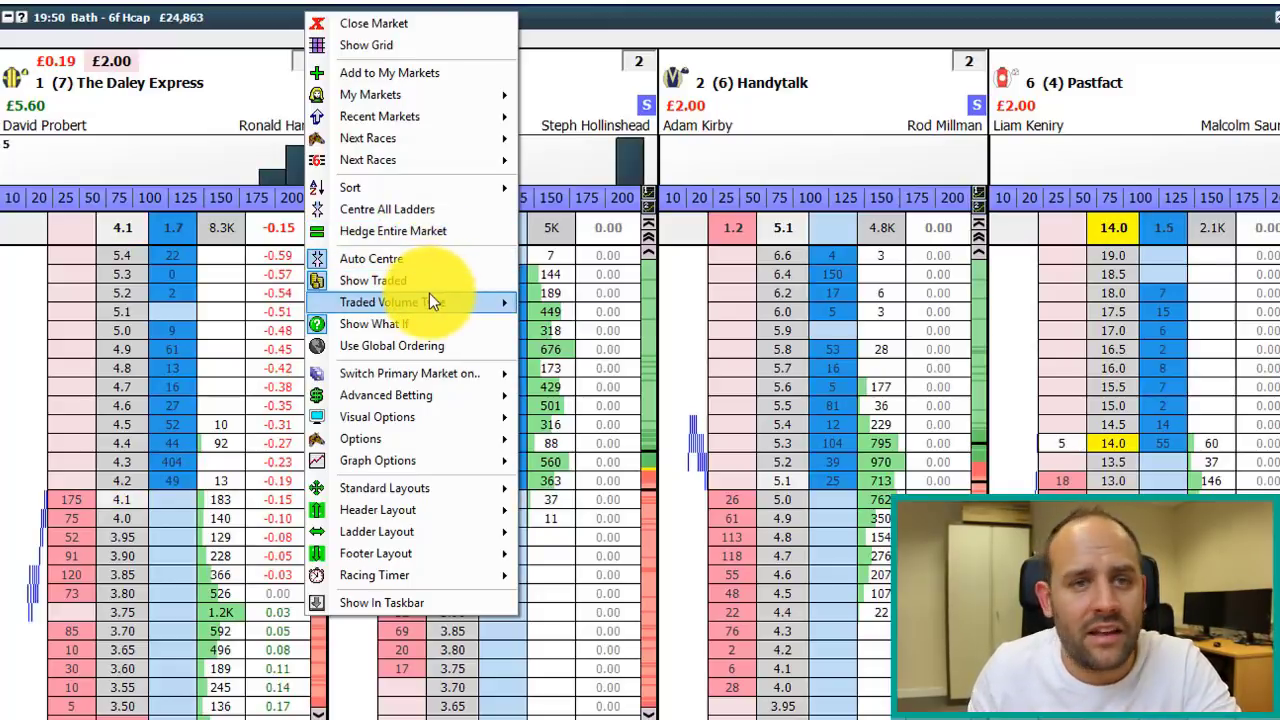
mouse_move(430, 300)
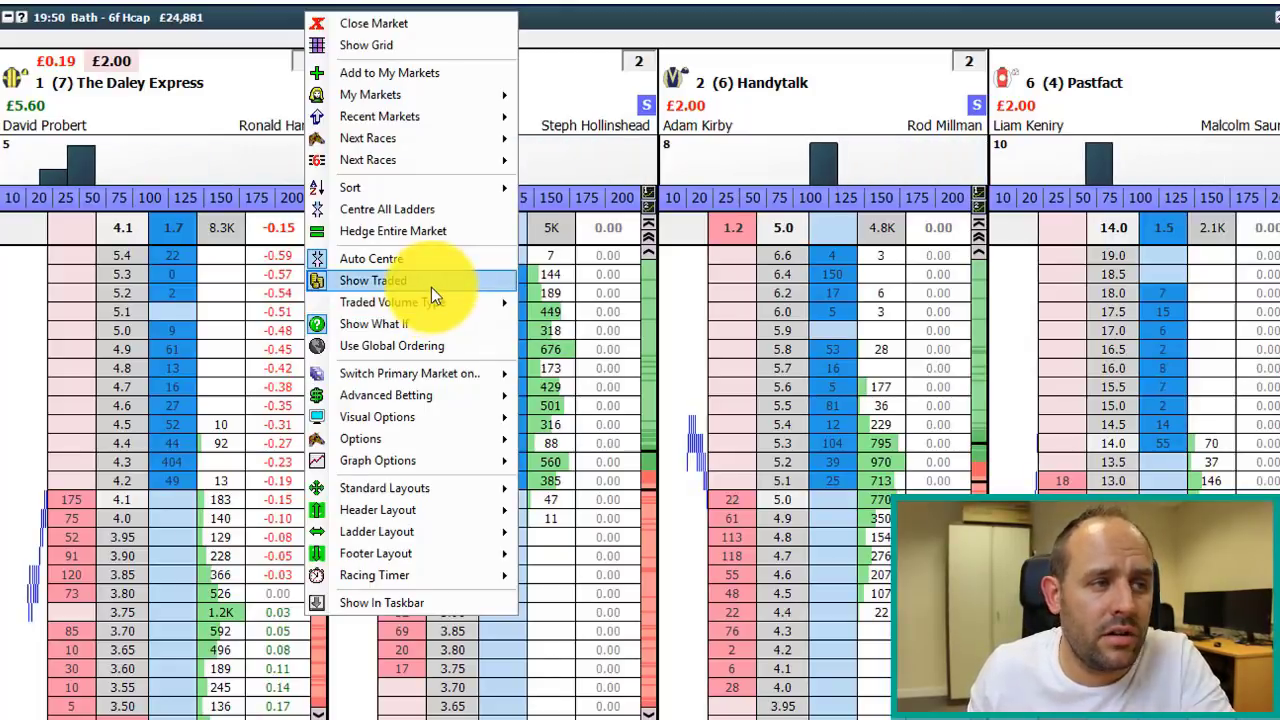
Hide and then restore the traded-volume column on every ladder
click(431, 283)
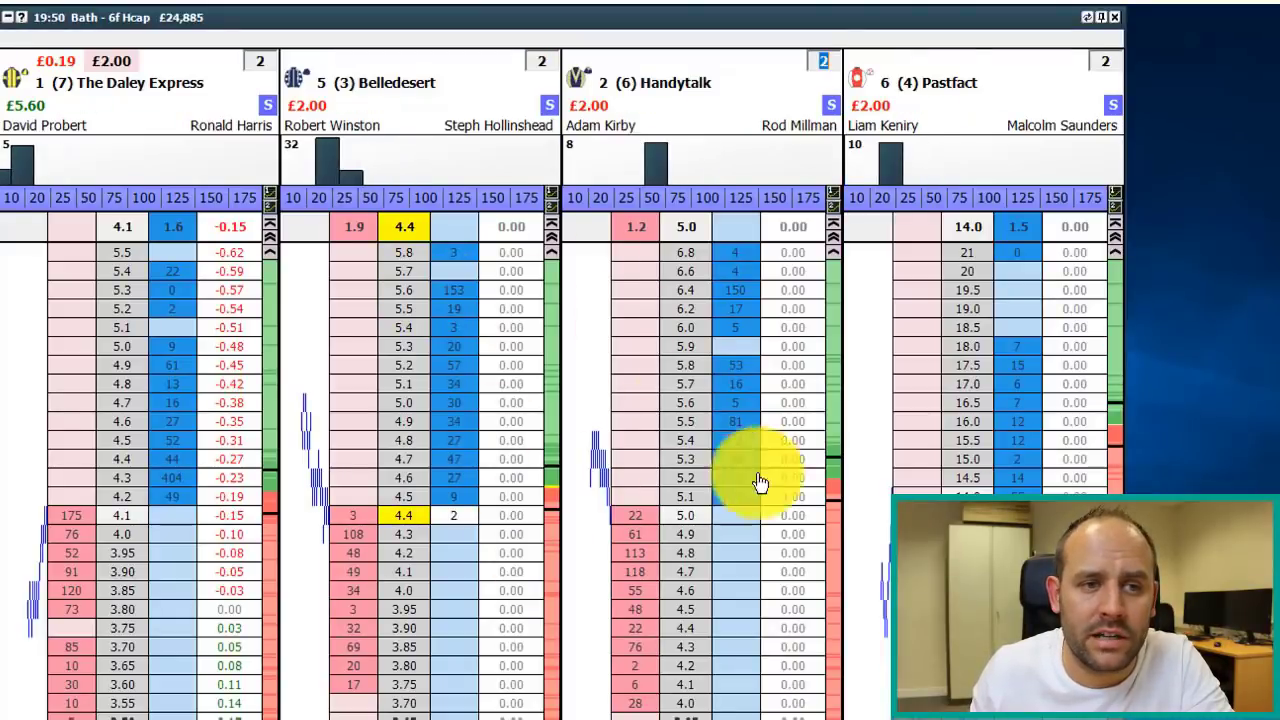
right_click(314, 25)
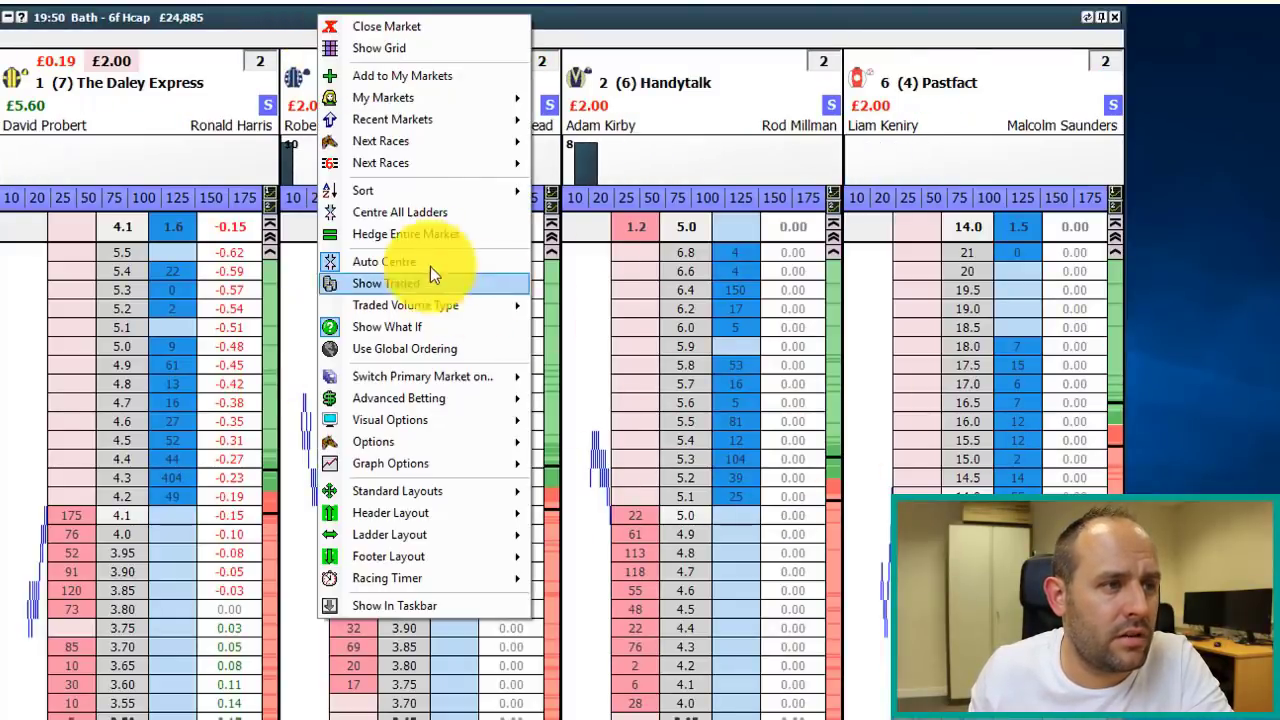
click(408, 286)
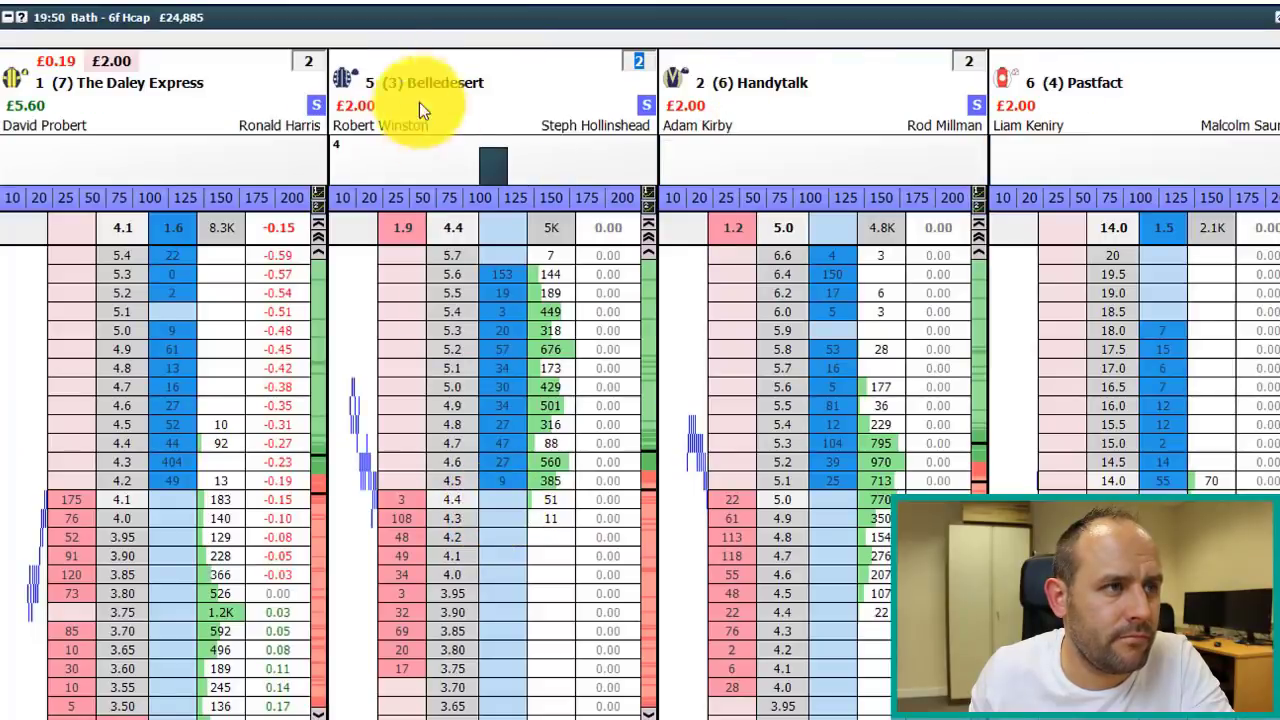
Set Traded Volume Type to Shading instead of bars
right_click(391, 30)
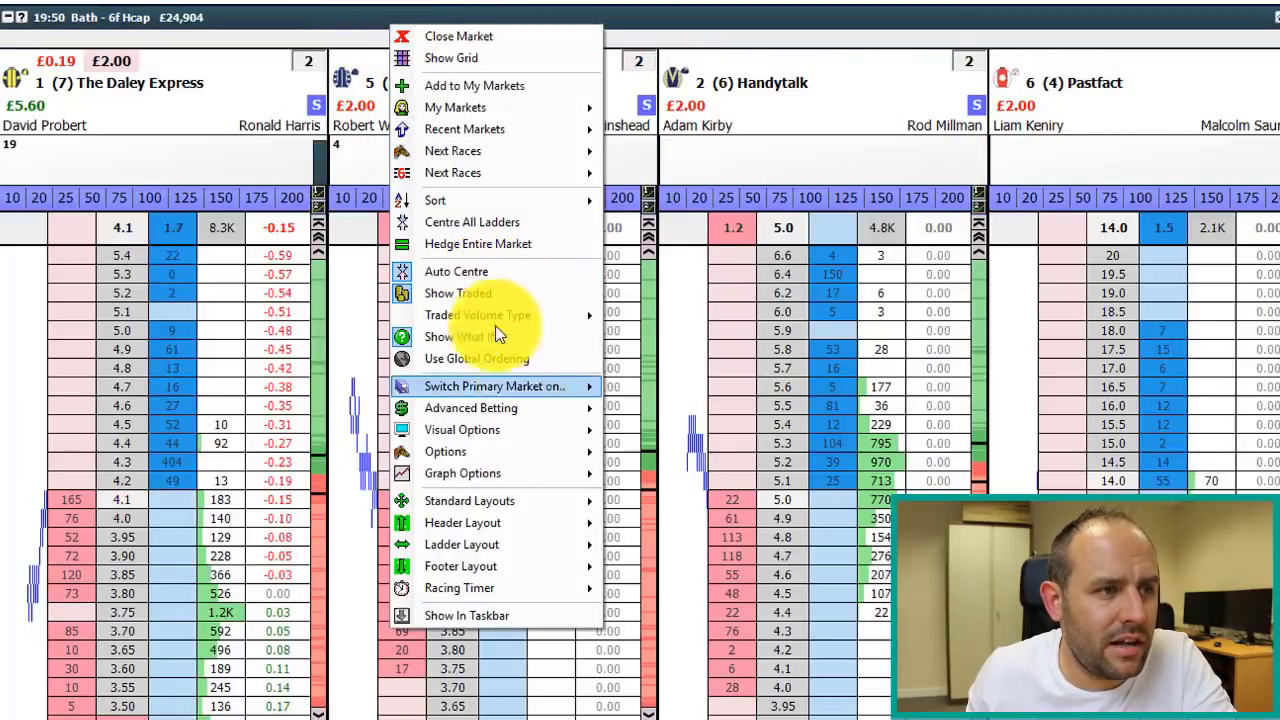
mouse_move(493, 318)
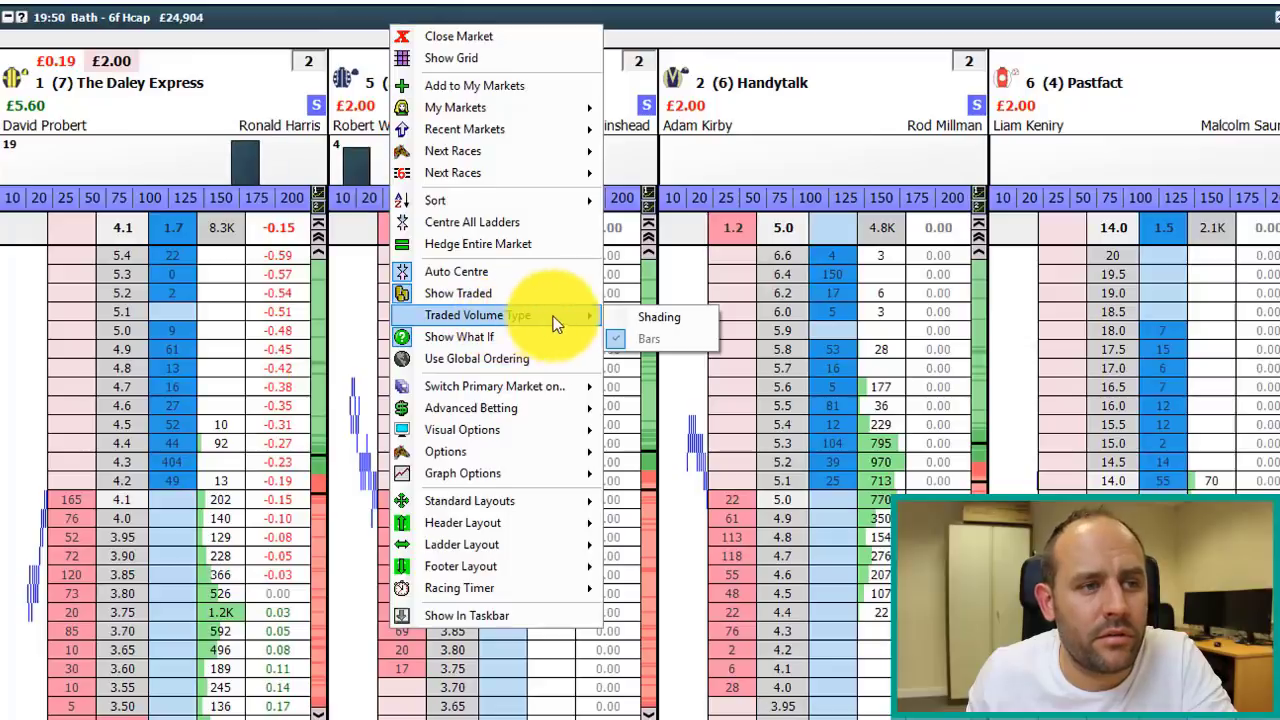
click(672, 317)
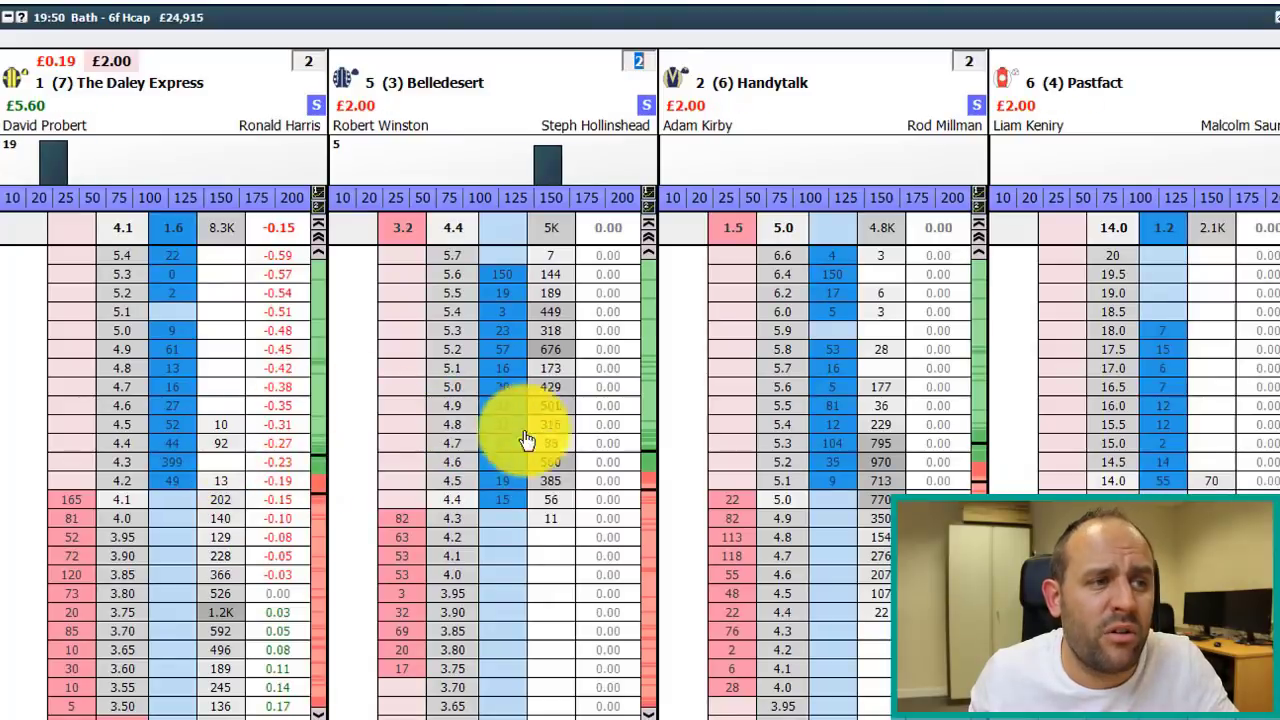
Set Traded Volume Type back to Bars
right_click(431, 14)
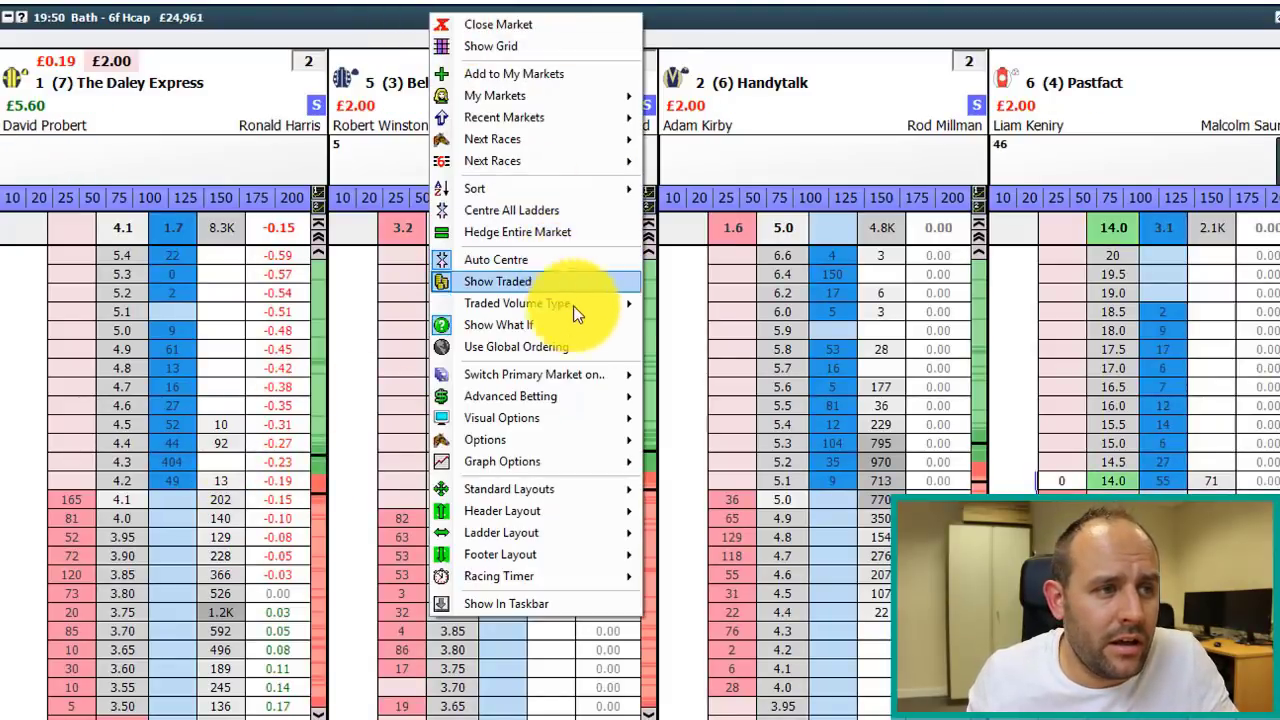
mouse_move(568, 303)
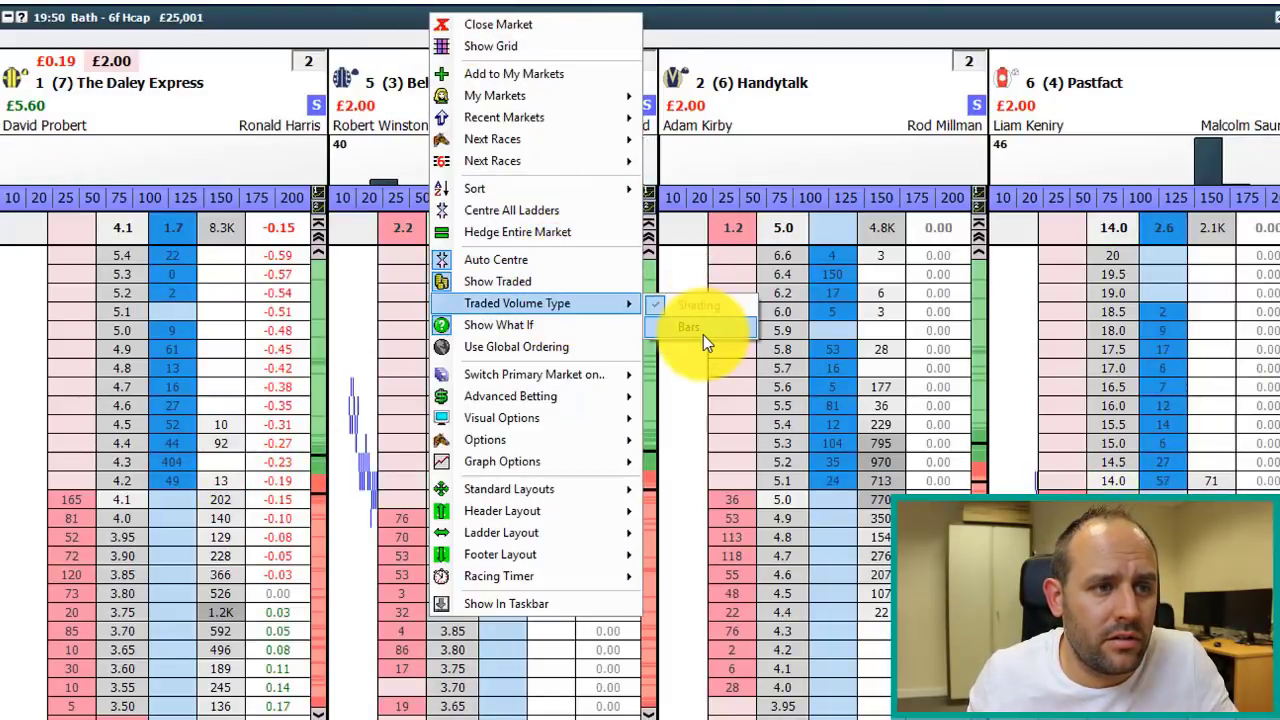
click(703, 330)
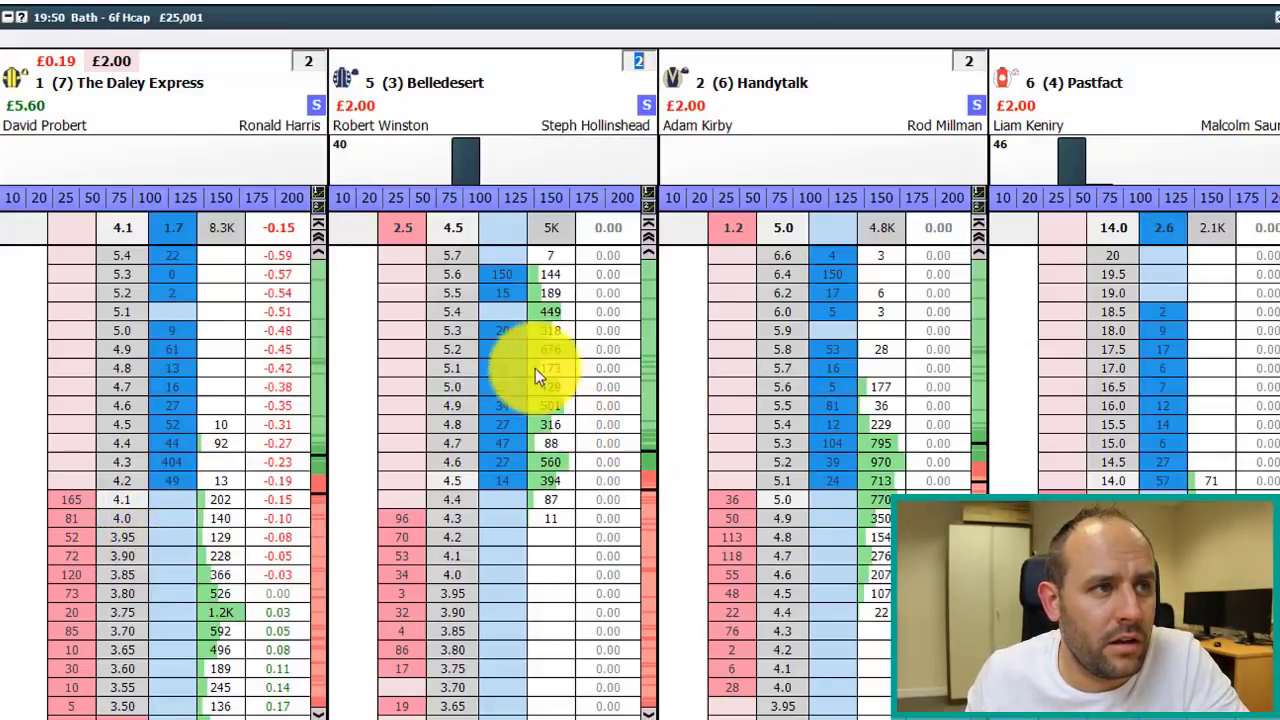
Enable Show What If profit projections on the ladders
right_click(398, 22)
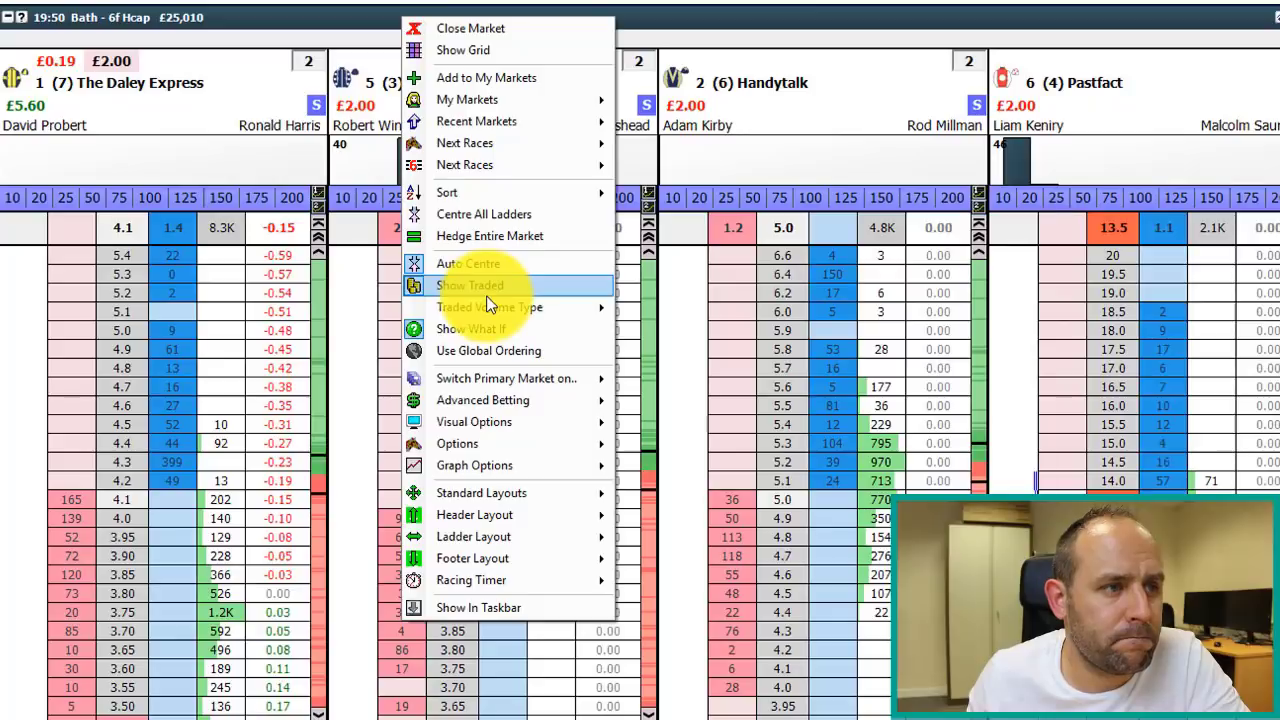
mouse_move(487, 302)
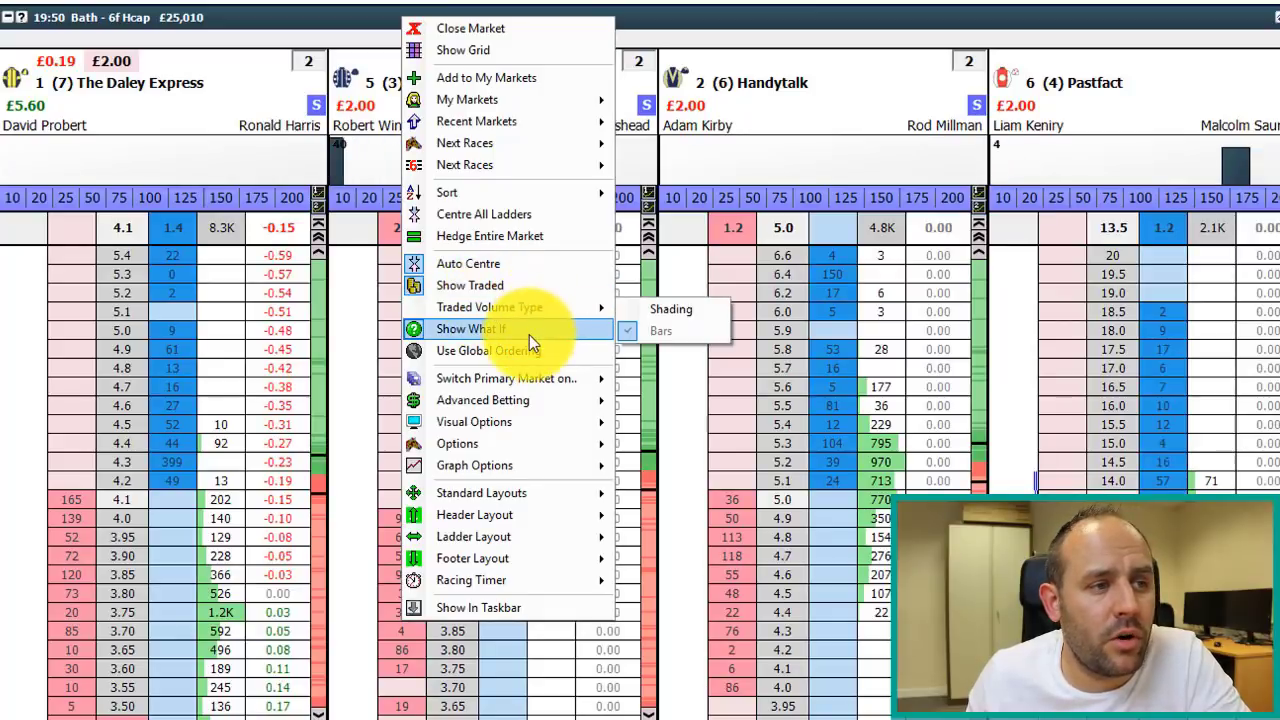
click(519, 331)
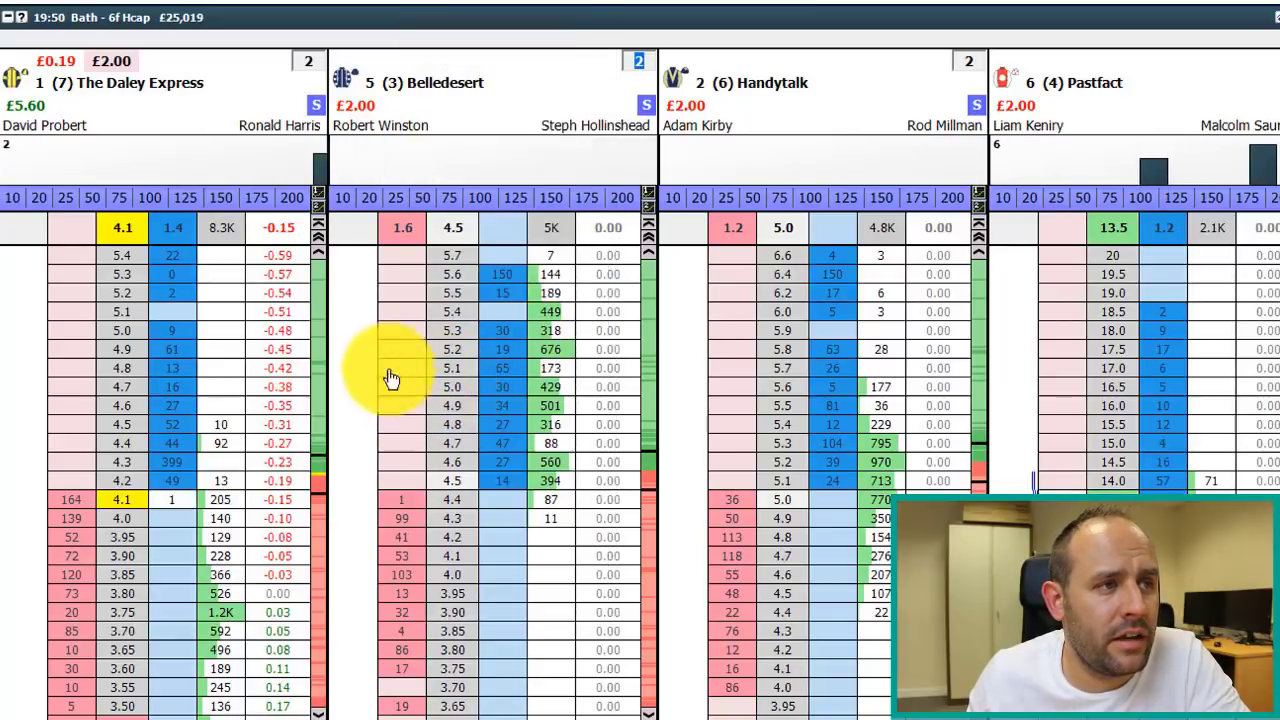
right_click(435, 18)
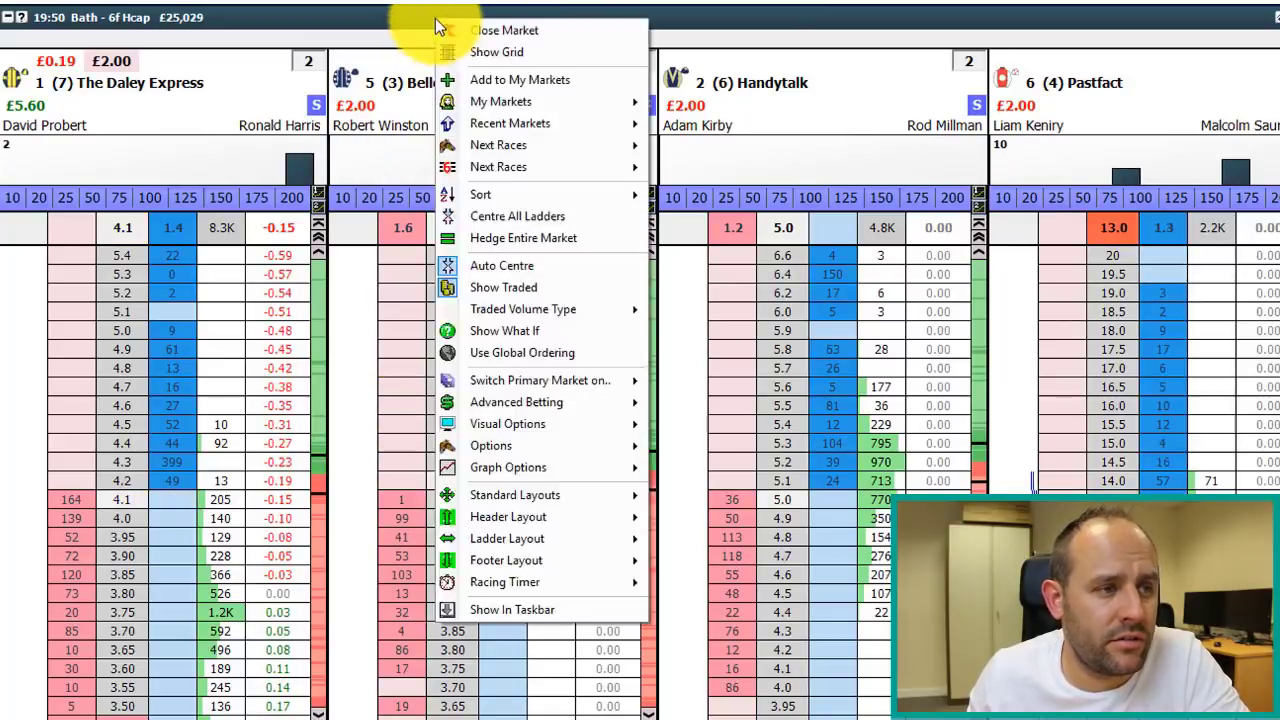
click(498, 330)
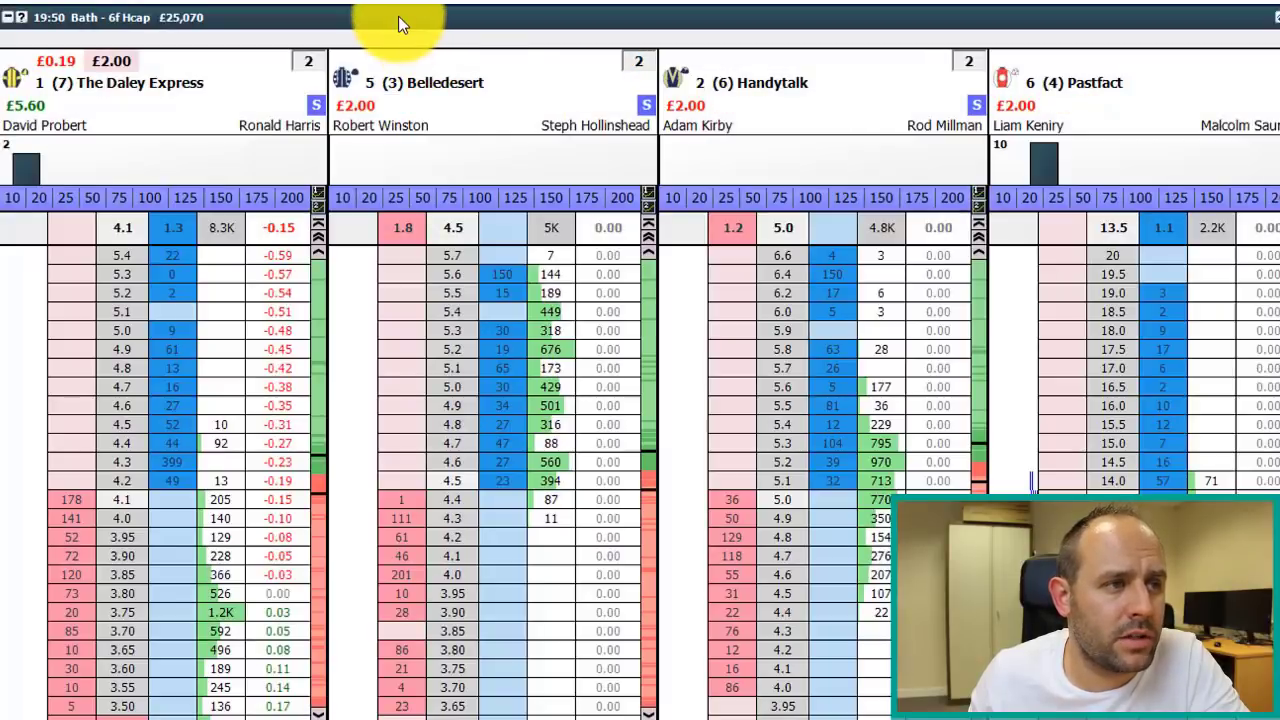
right_click(398, 16)
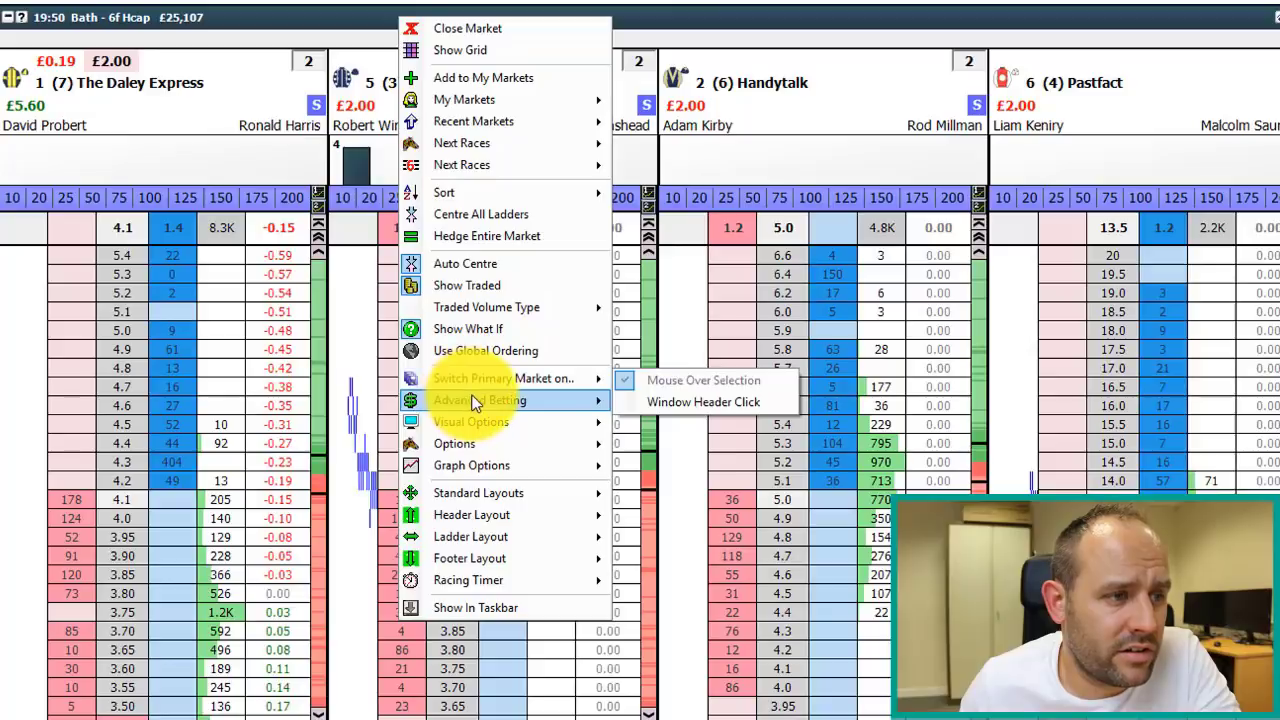
mouse_move(480, 400)
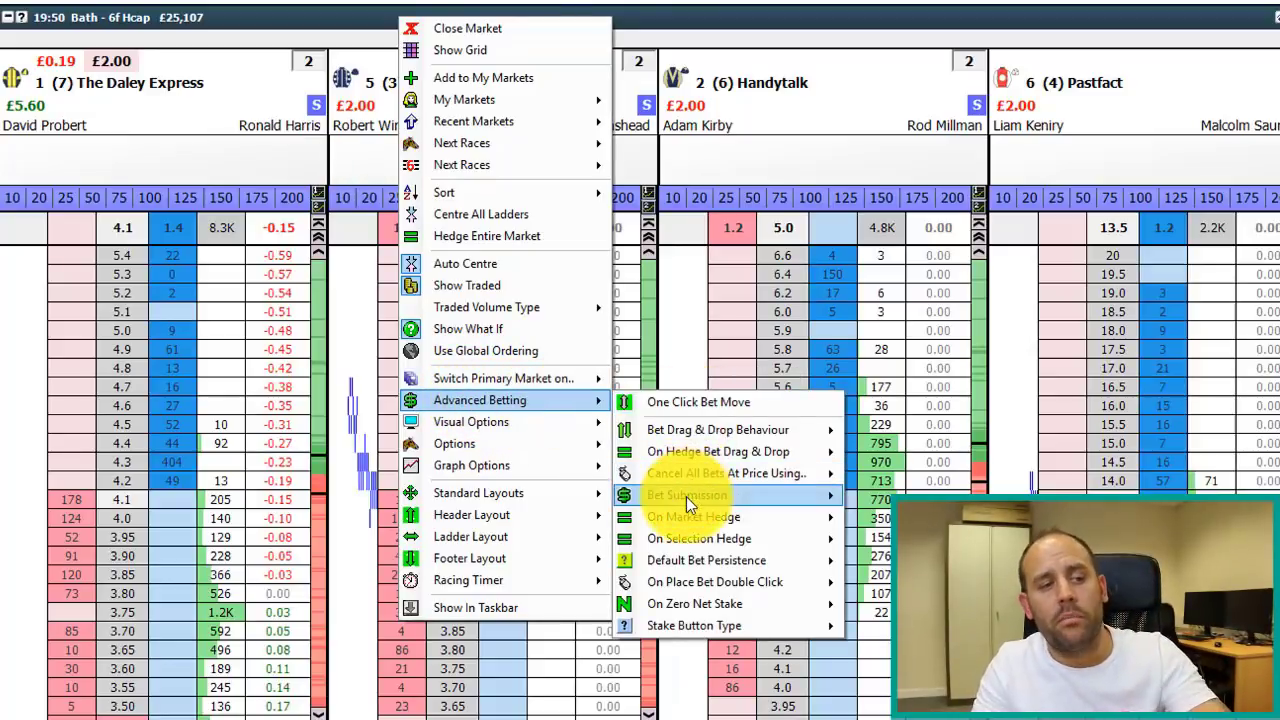
mouse_move(686, 502)
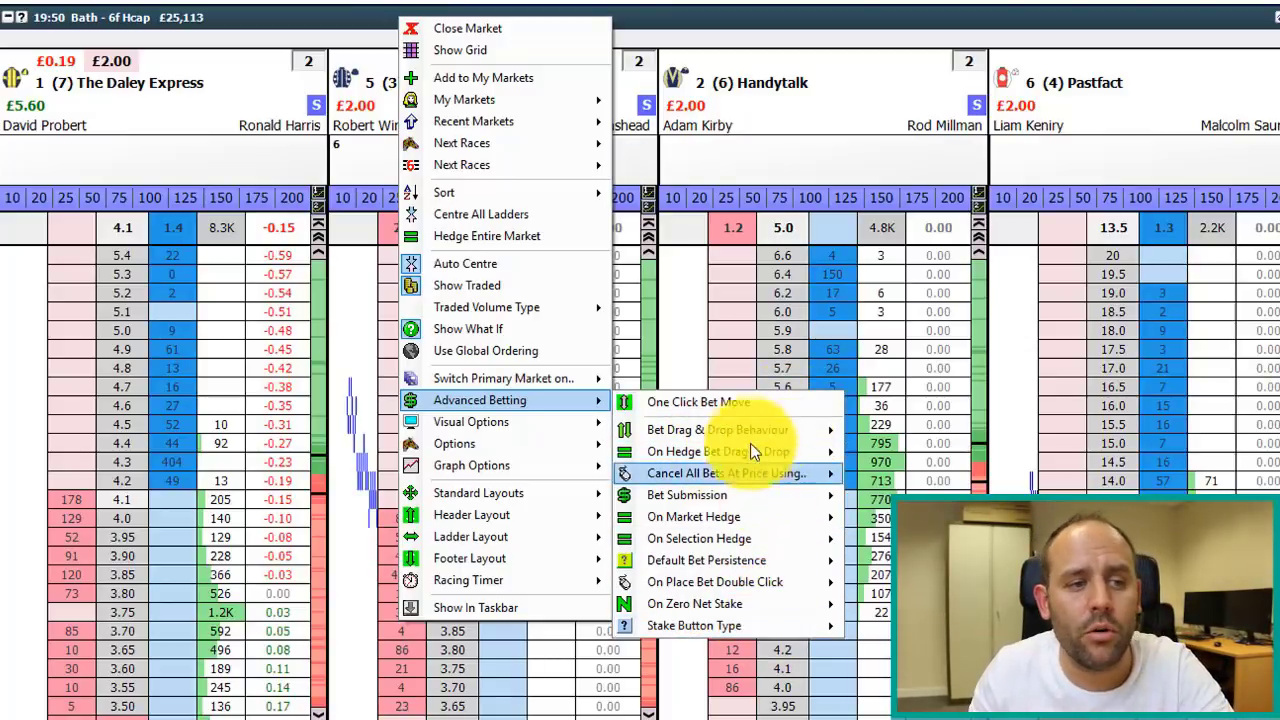
mouse_move(766, 502)
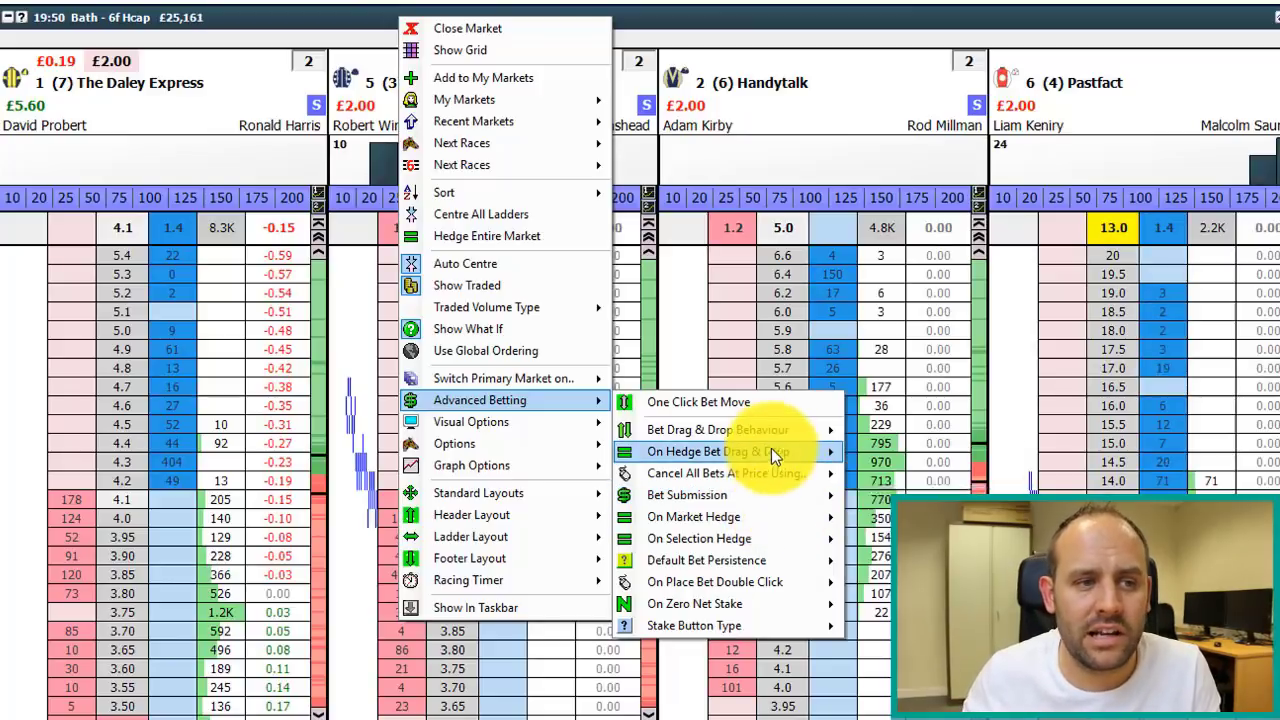
mouse_move(779, 429)
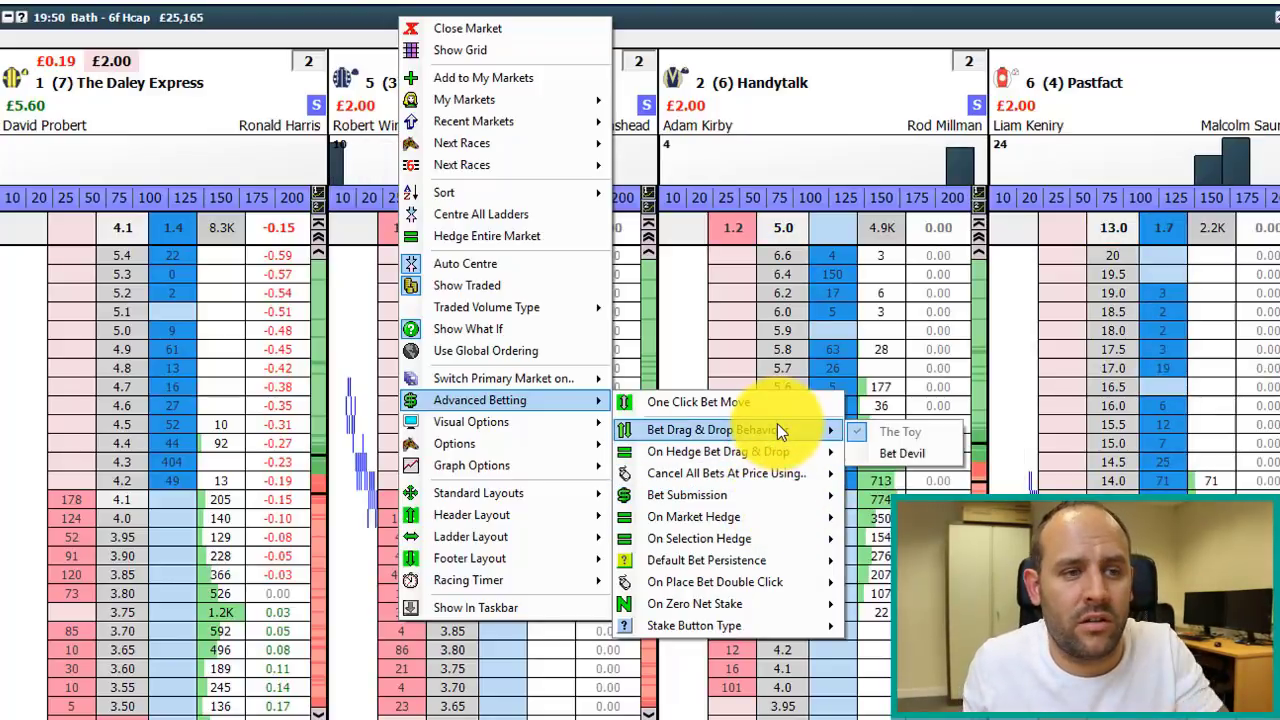
mouse_move(771, 451)
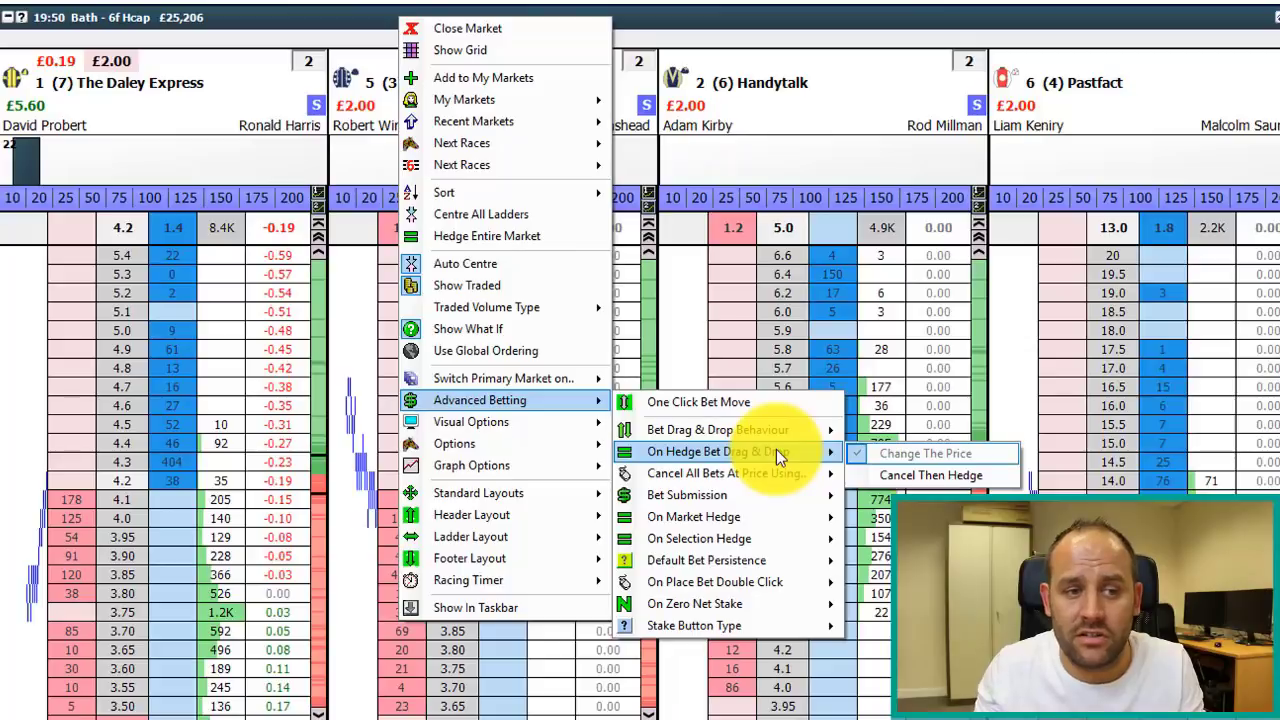
mouse_move(784, 481)
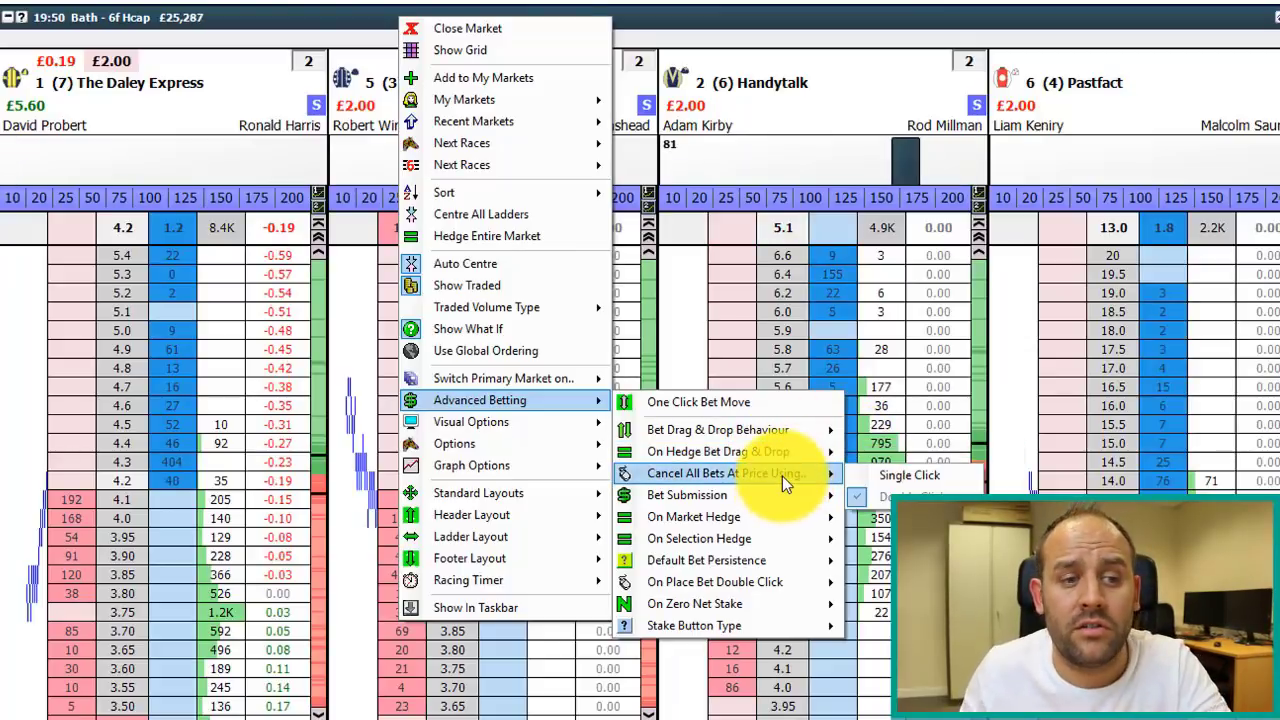
click(783, 377)
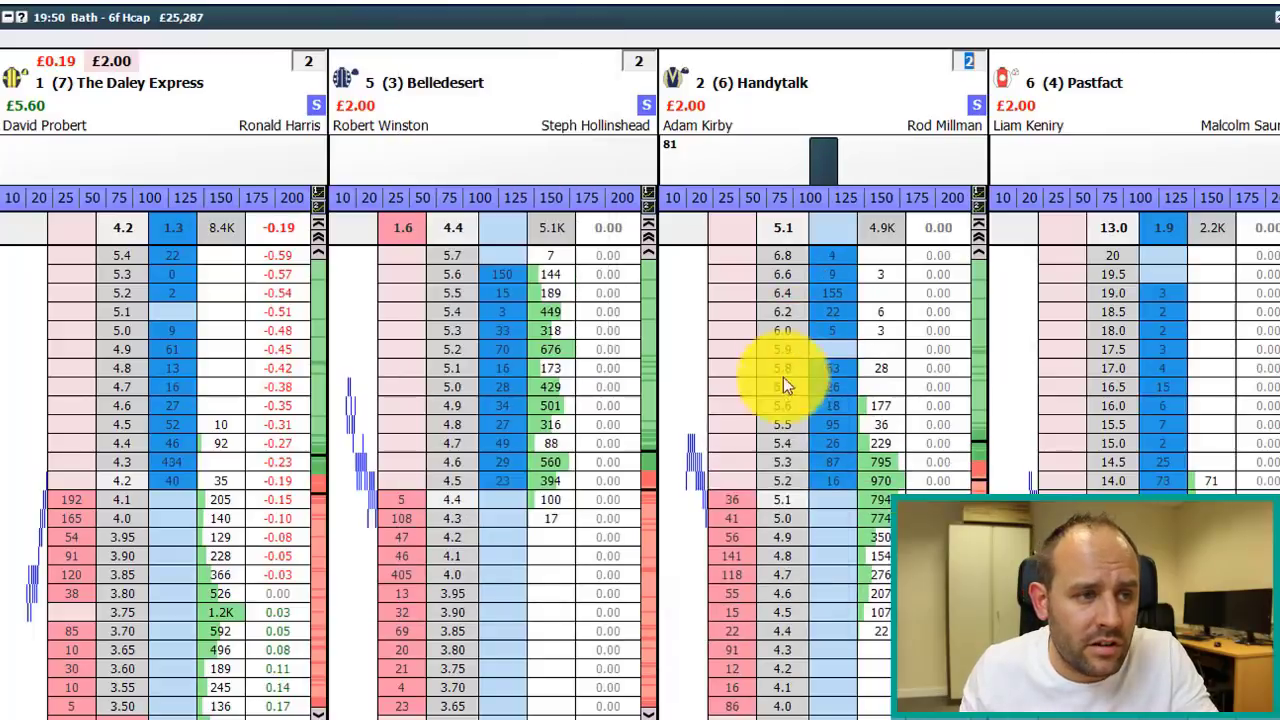
Place two £2 bets at 5.1 on Belledesert
click(506, 376)
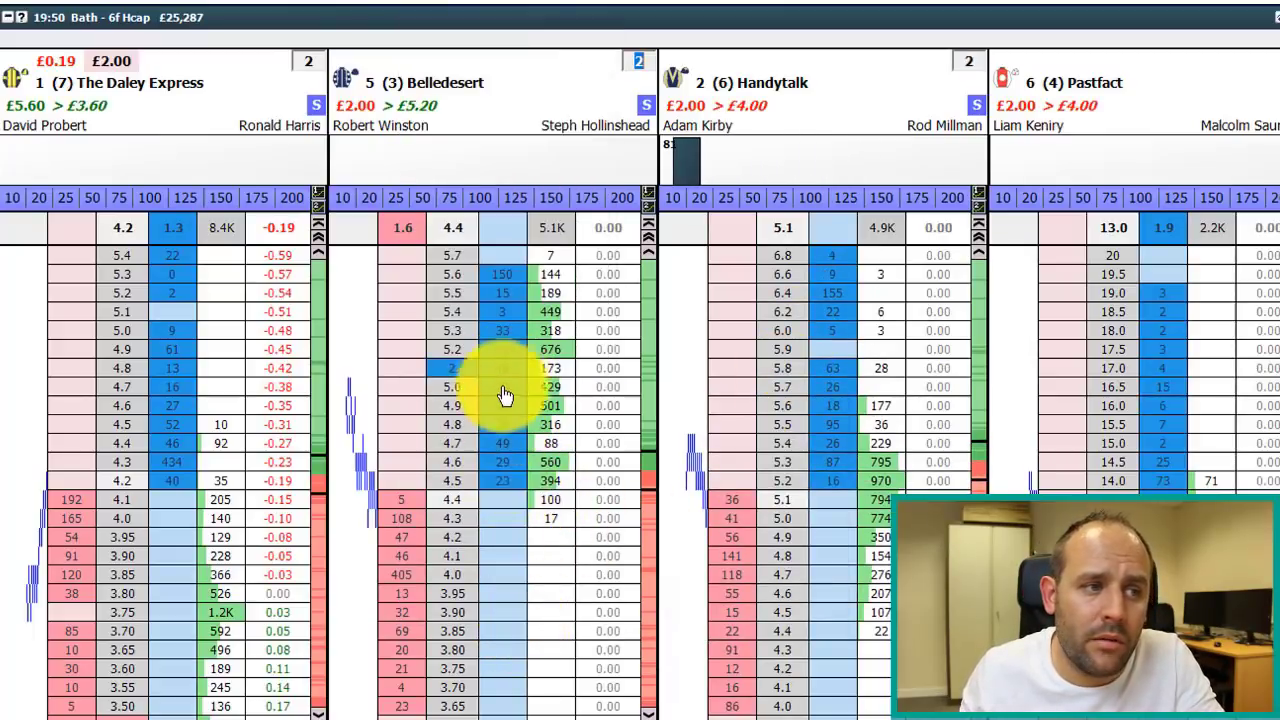
click(504, 376)
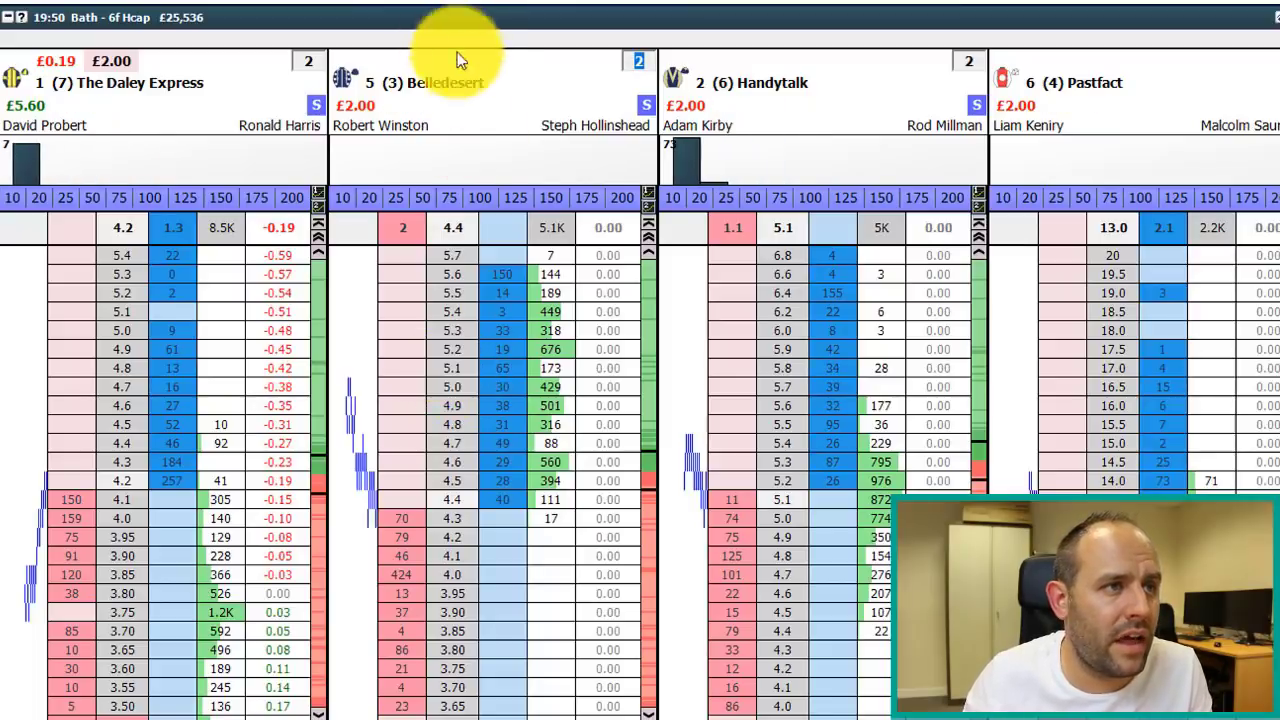
Browse the Advanced Betting submenus, then move to Visual Options
right_click(435, 20)
key(Escape)
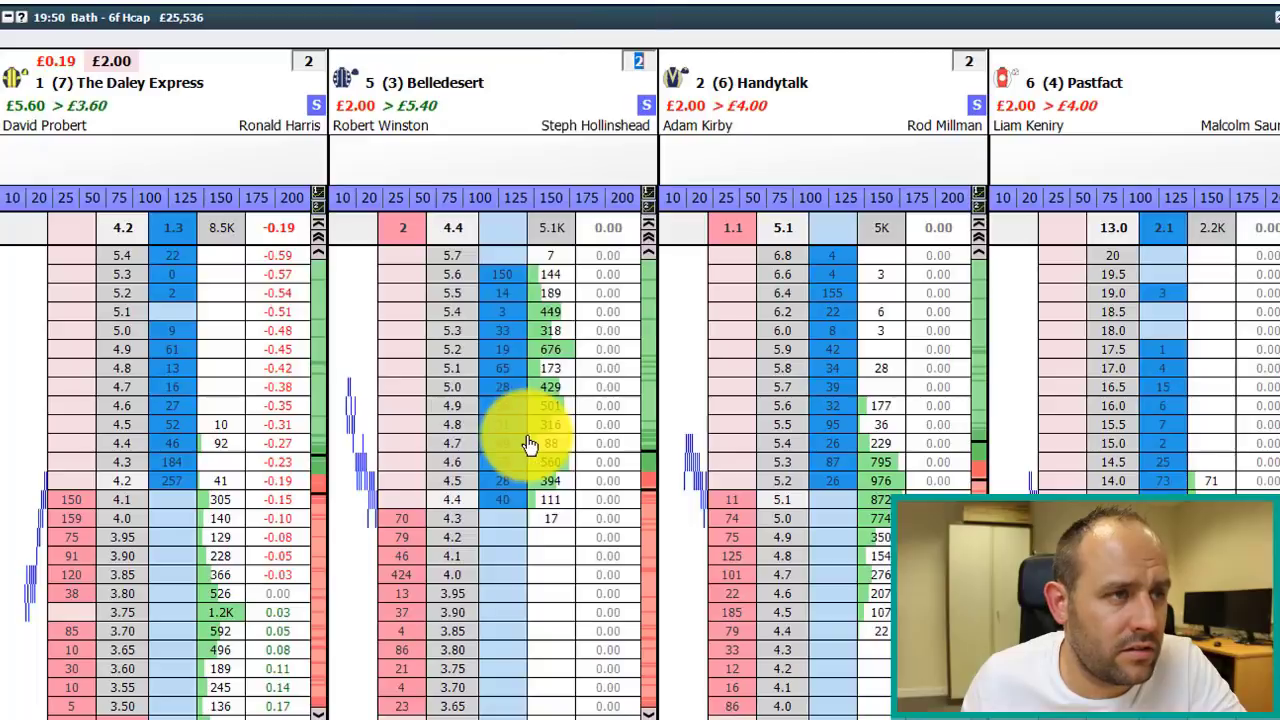
right_click(415, 20)
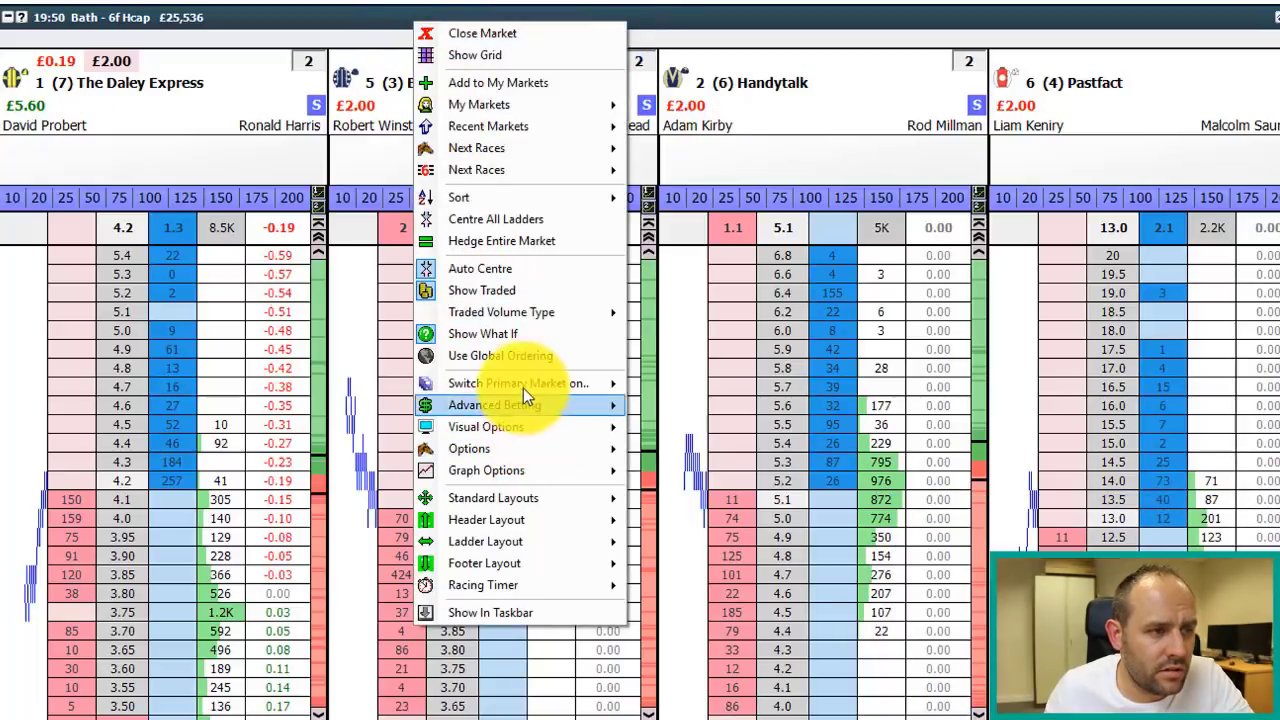
mouse_move(521, 403)
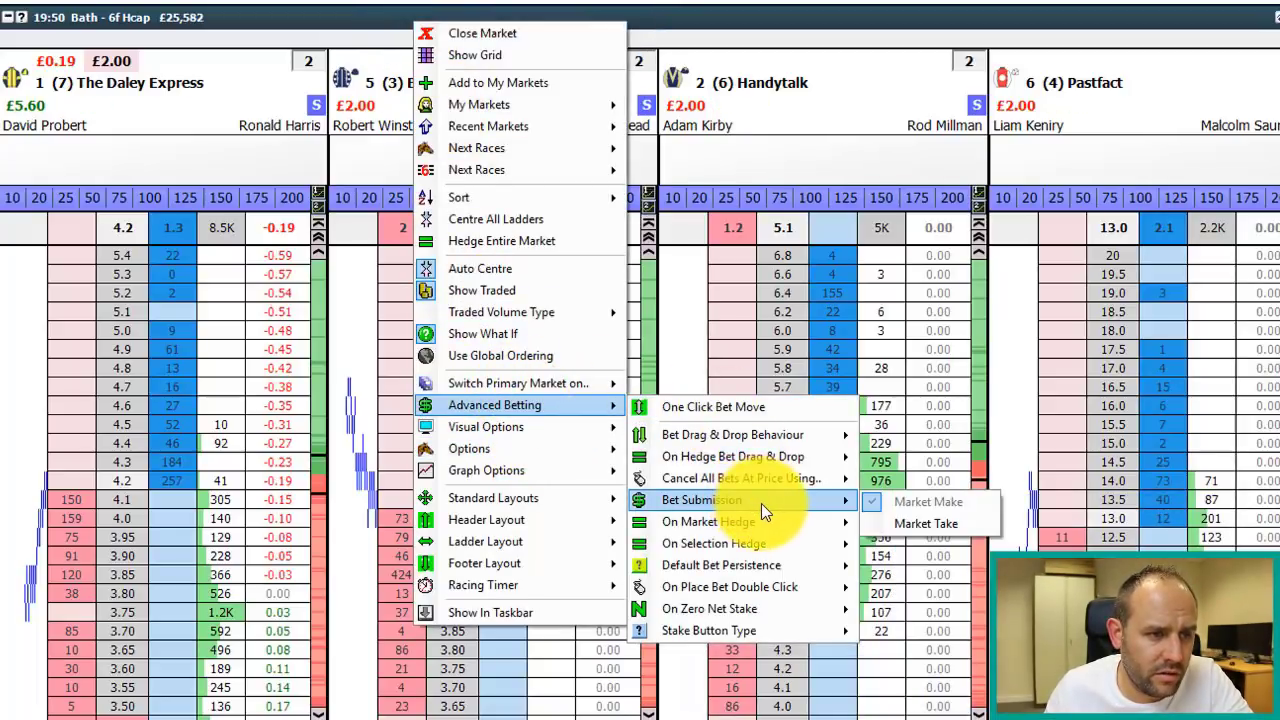
mouse_move(776, 570)
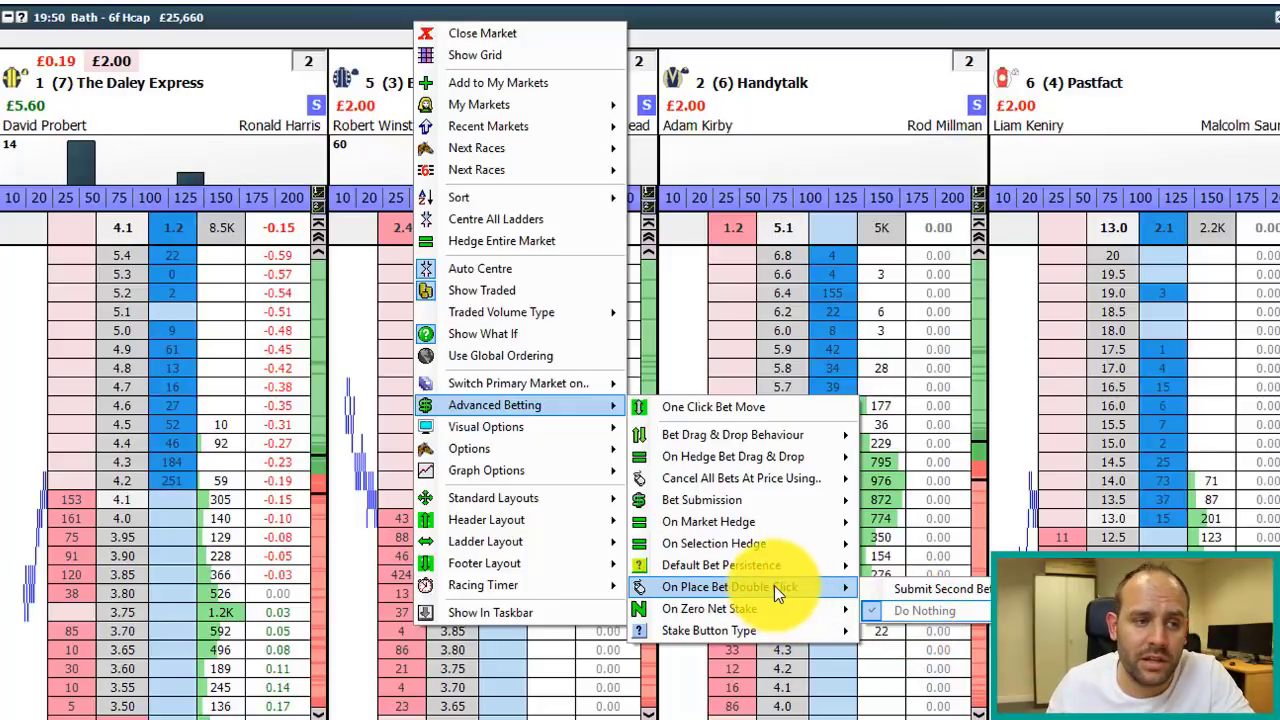
mouse_move(784, 611)
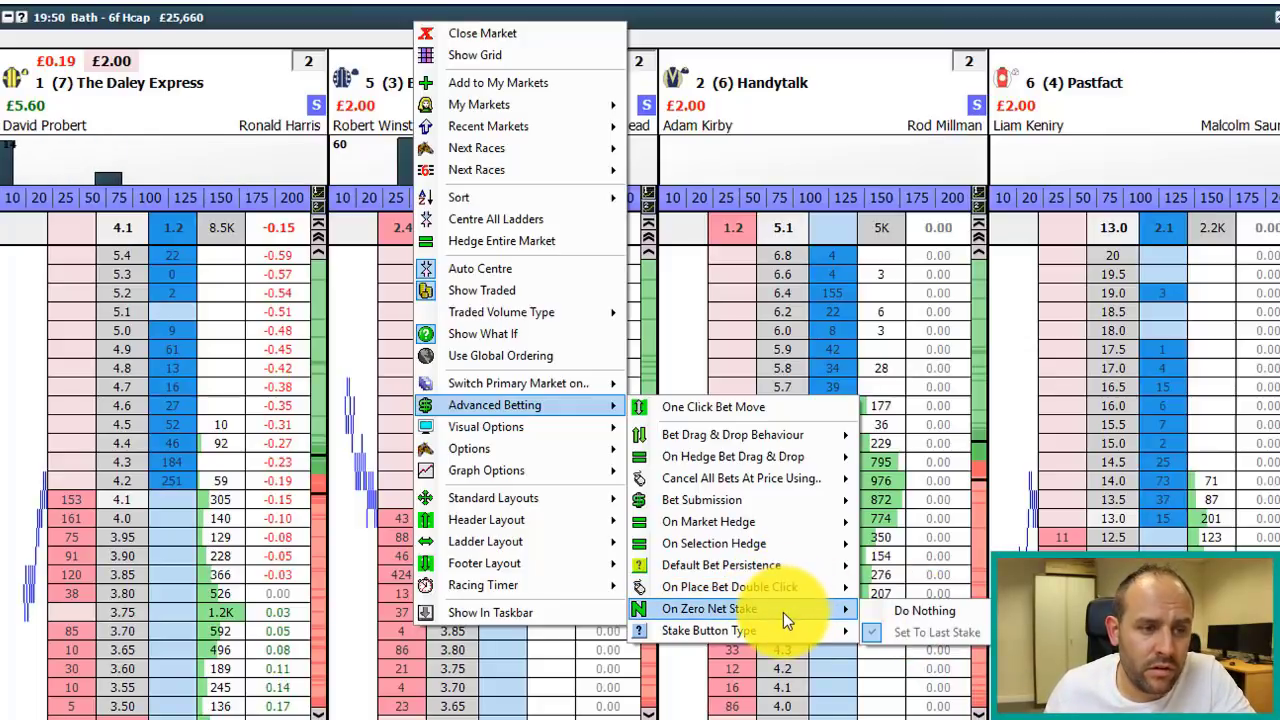
mouse_move(777, 640)
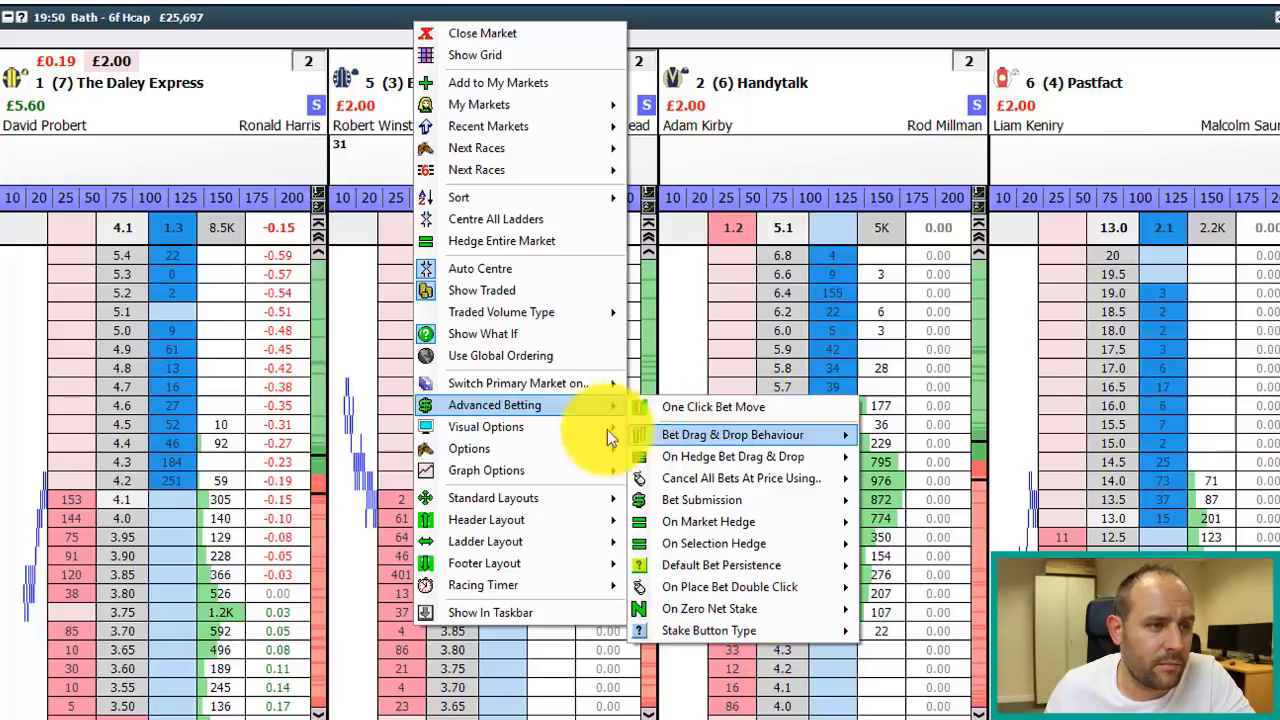
mouse_move(542, 424)
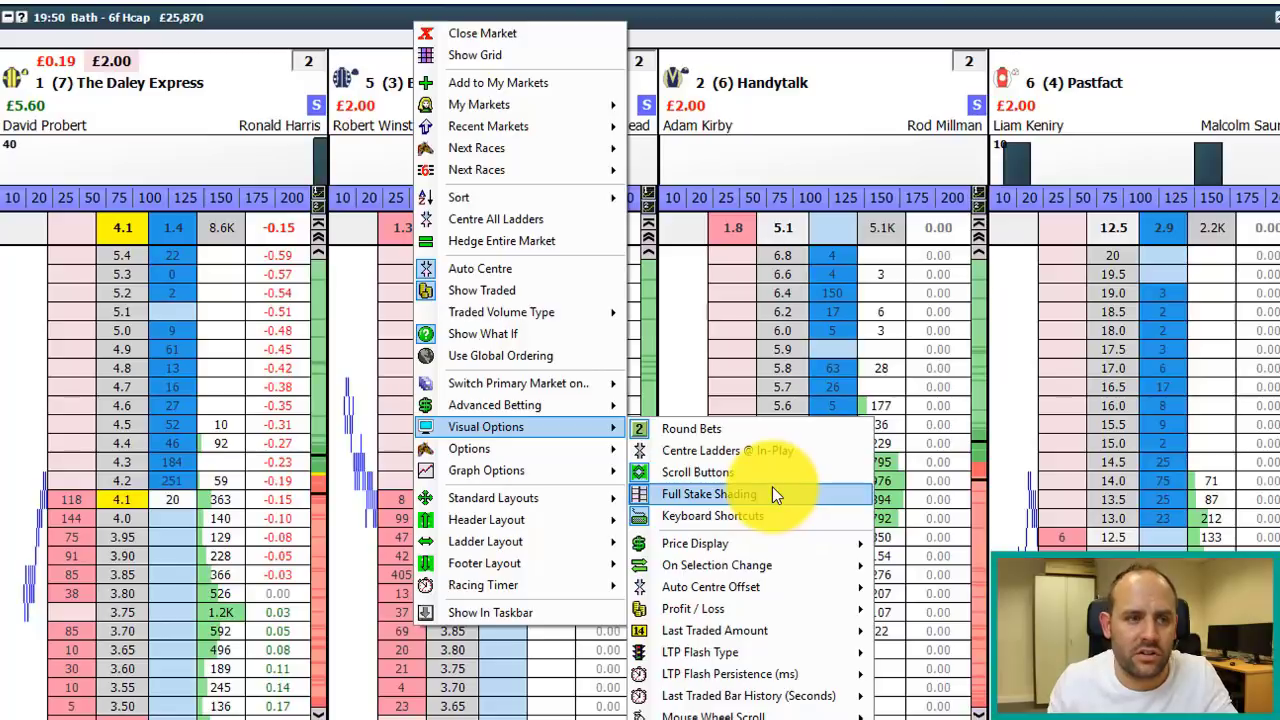
mouse_move(755, 544)
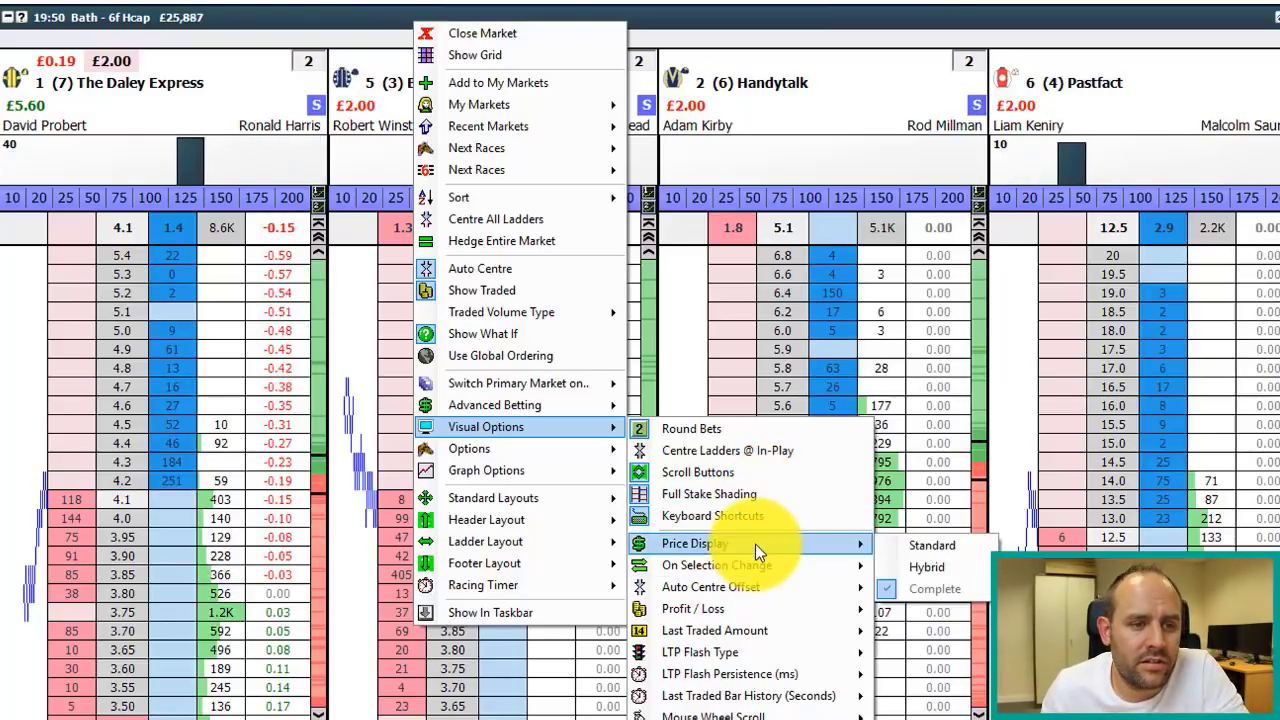
click(918, 587)
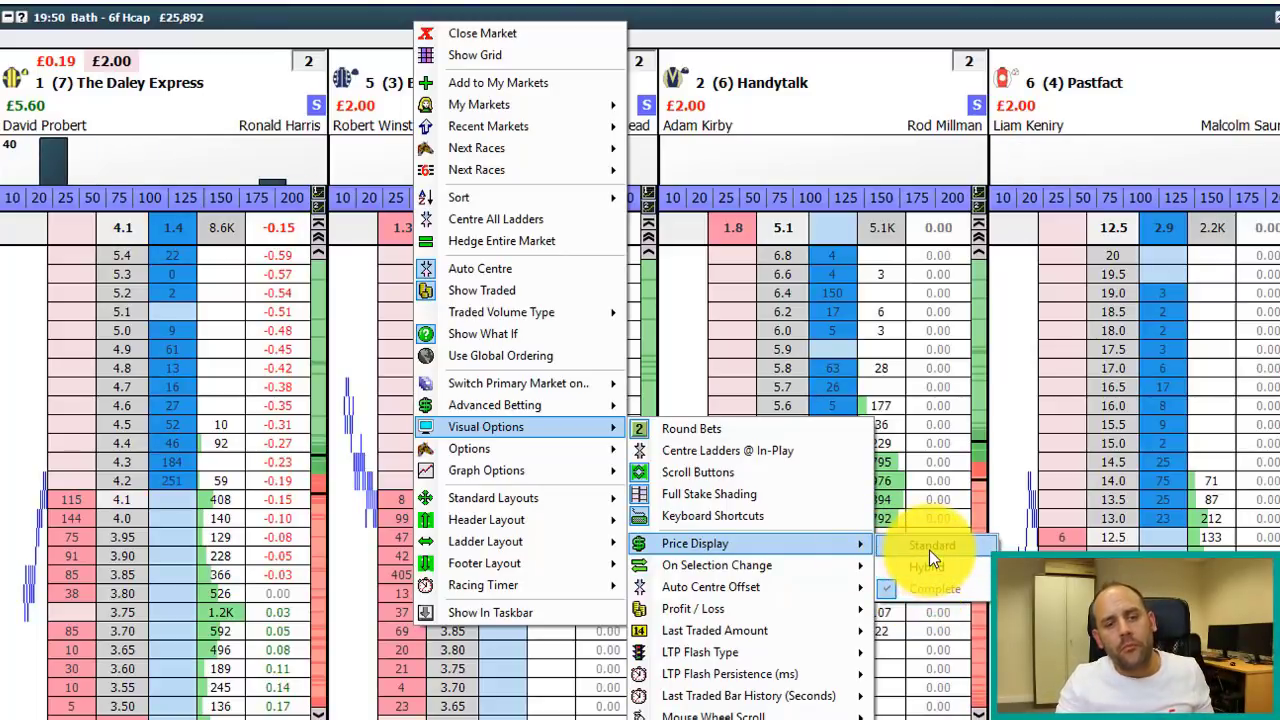
click(770, 300)
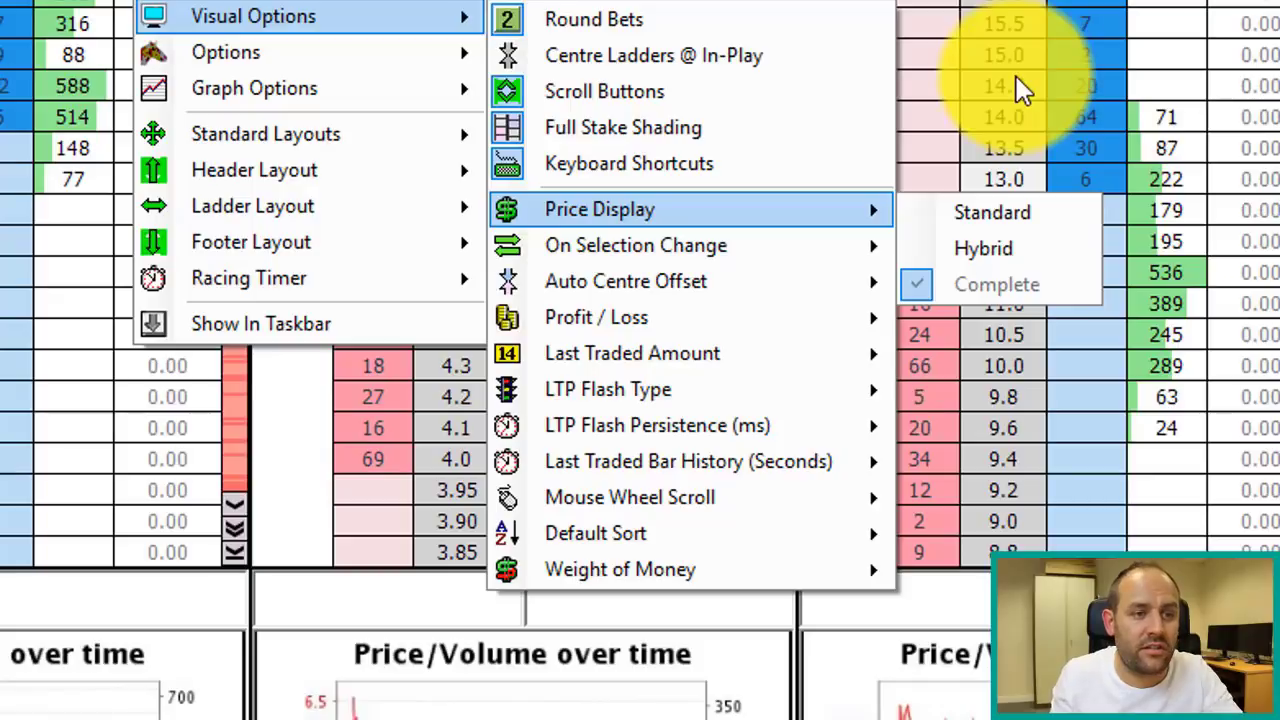
mouse_move(682, 256)
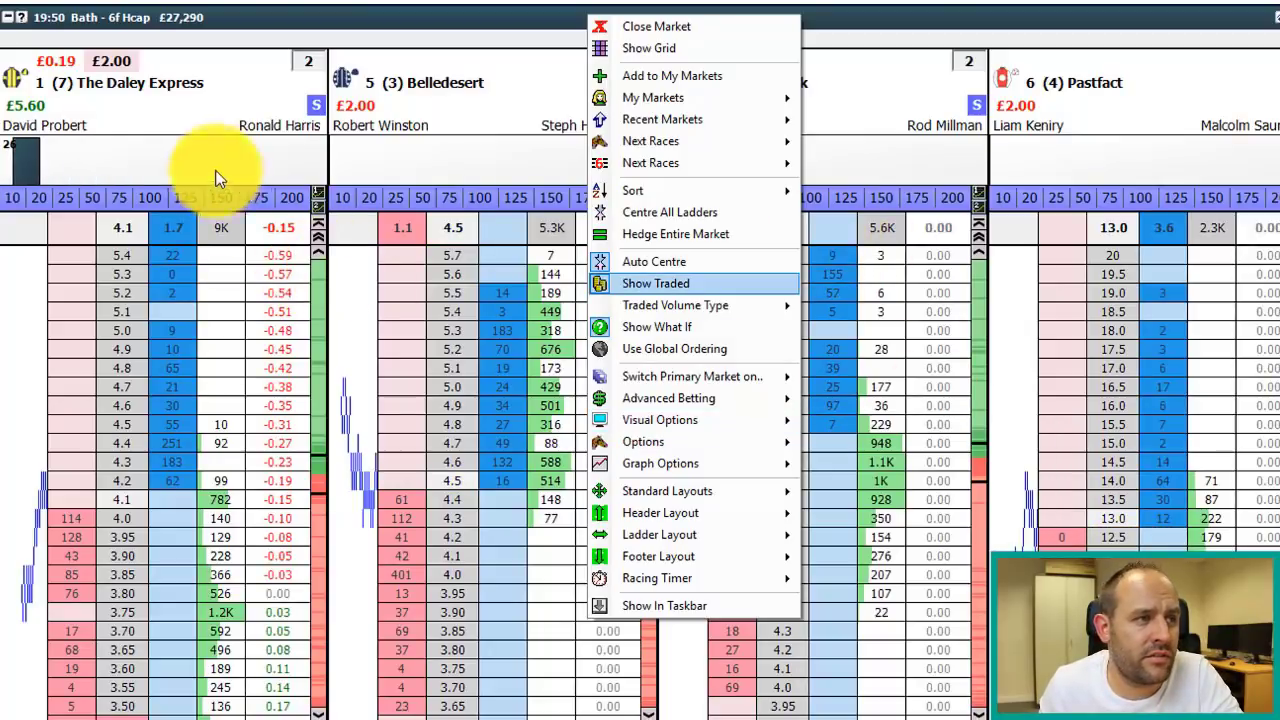
Set the second ladder's stake to 25
click(448, 368)
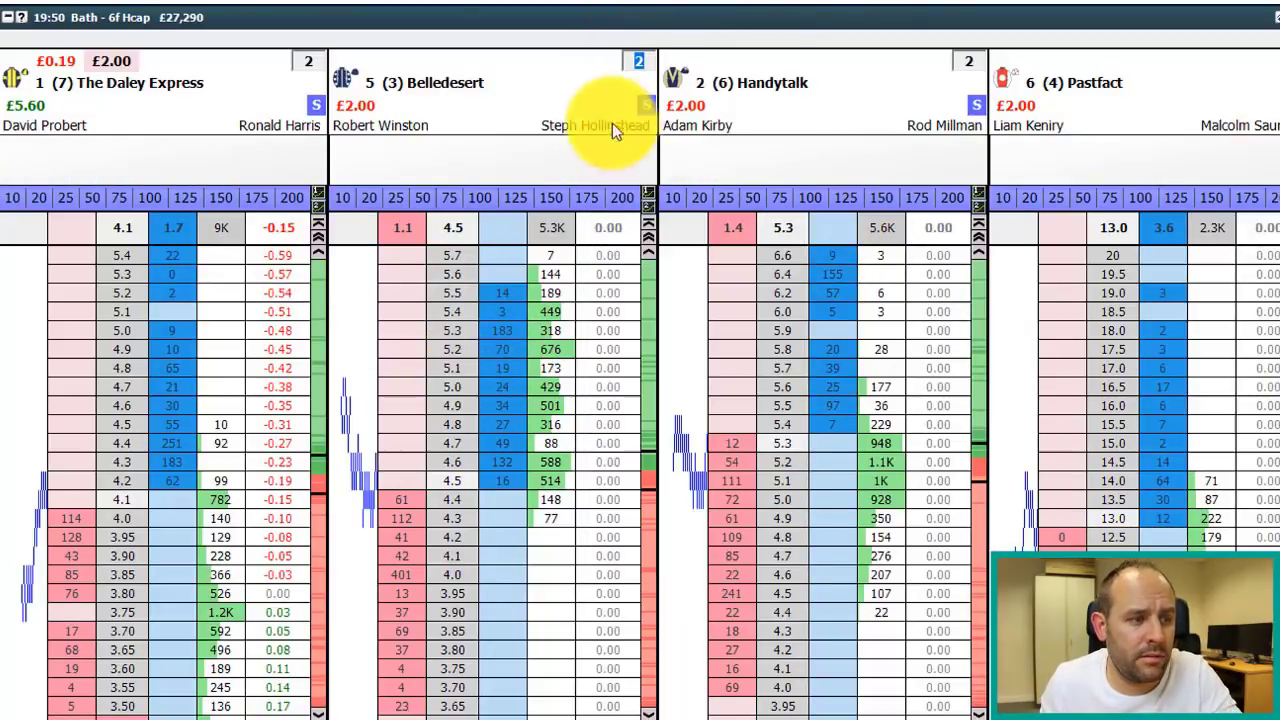
text(25)
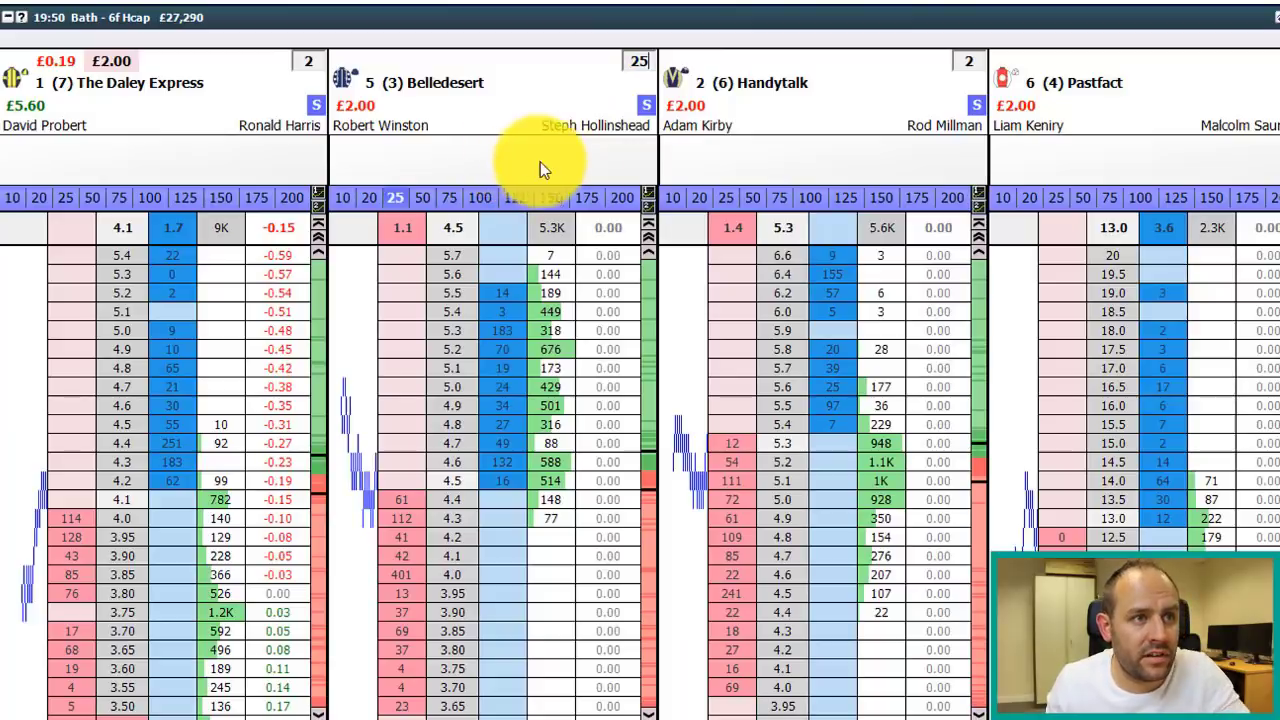
key(Tab)
Show Handytalk on the second ladder, moving Belledesert to the third
click(765, 108)
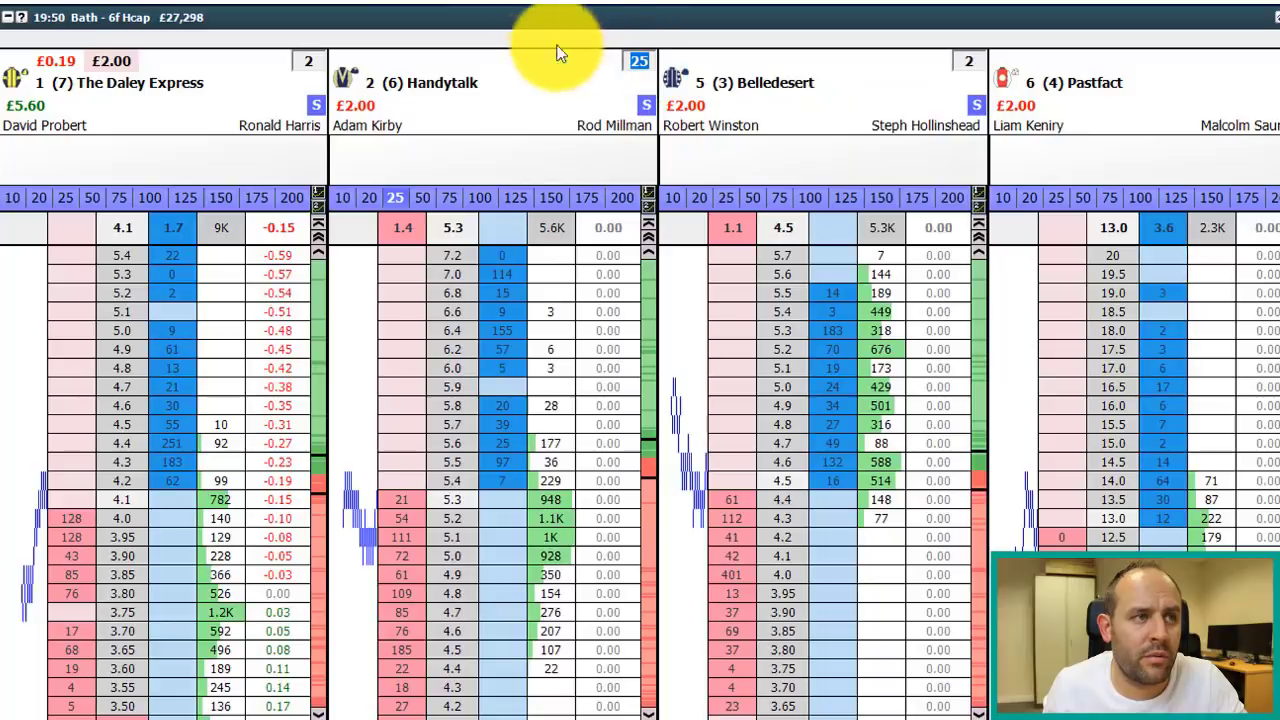
right_click(557, 113)
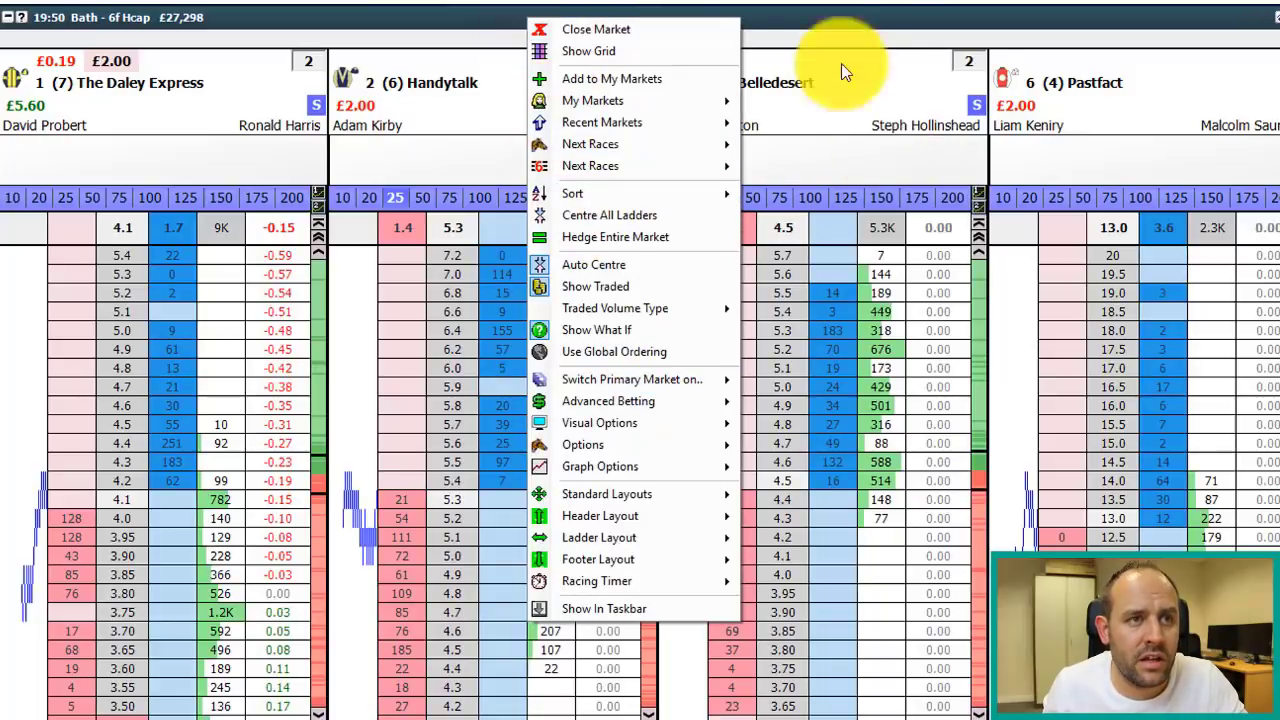
click(796, 65)
click(639, 61)
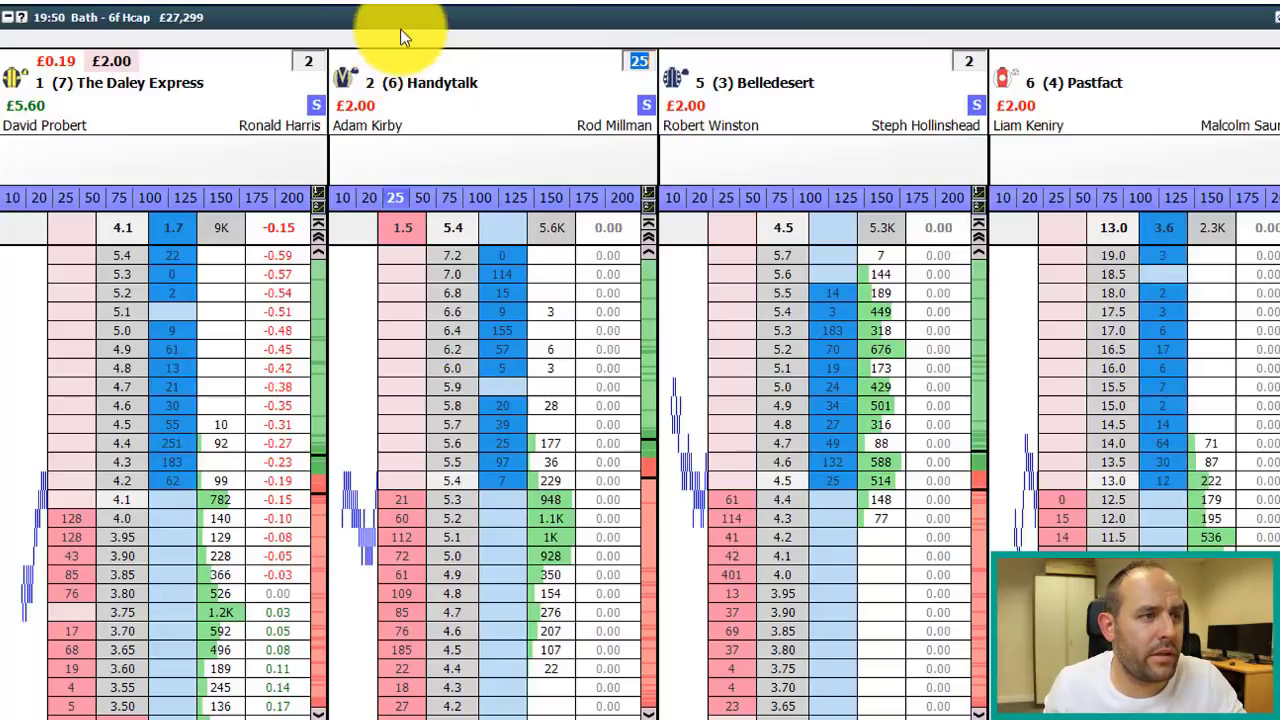
Review the ladder's Visual Options: Auto Centre Offset, Profit / Loss, Last Traded Amount and LTP Flash Type
right_click(451, 14)
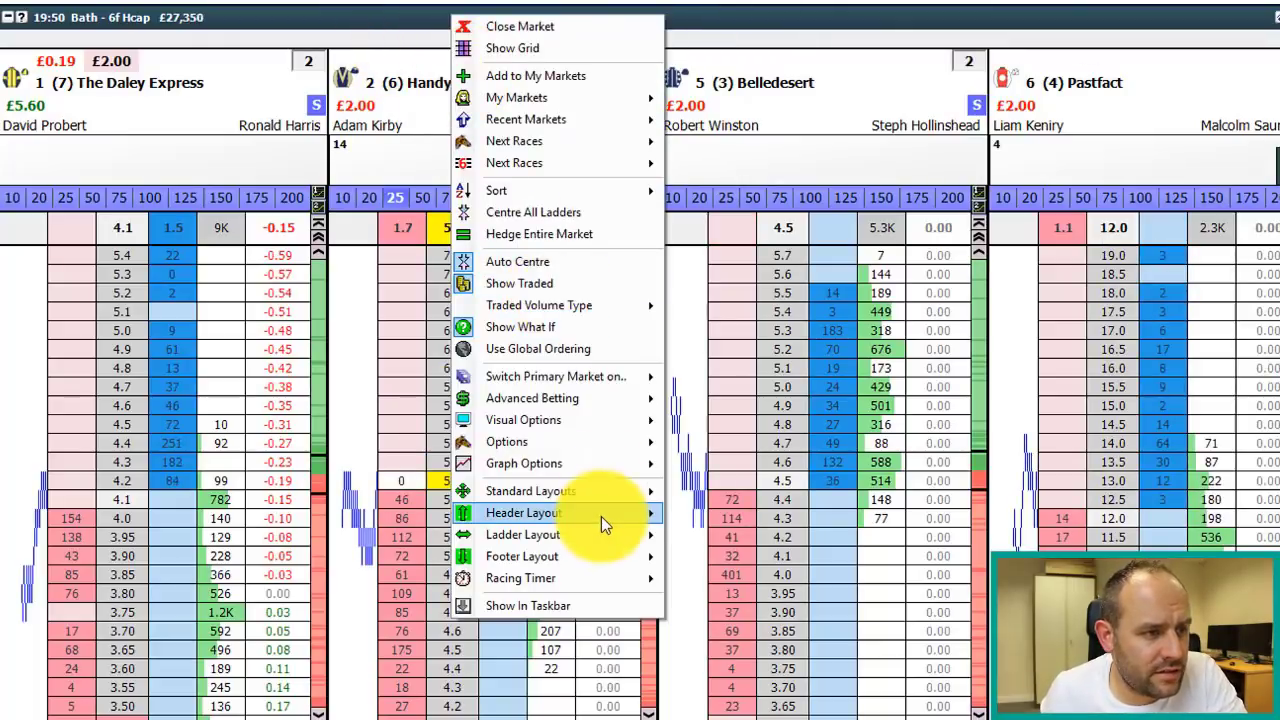
mouse_move(588, 420)
mouse_move(779, 576)
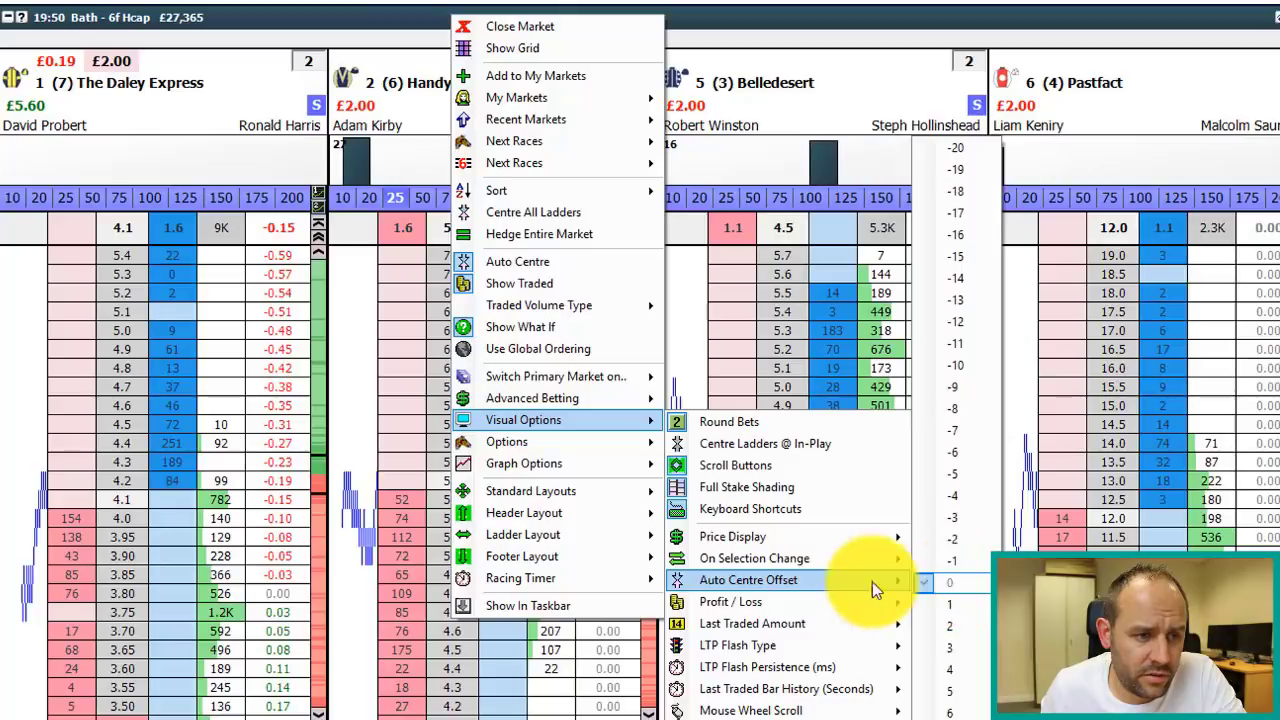
mouse_move(790, 603)
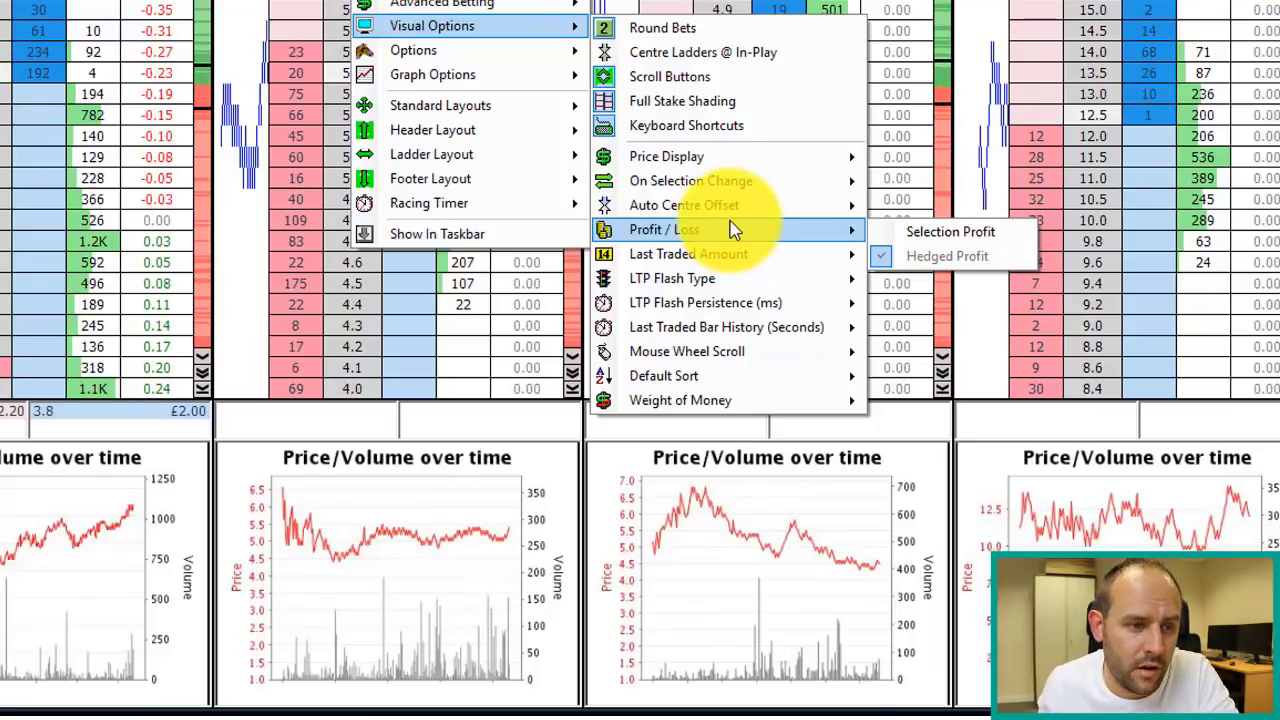
mouse_move(728, 259)
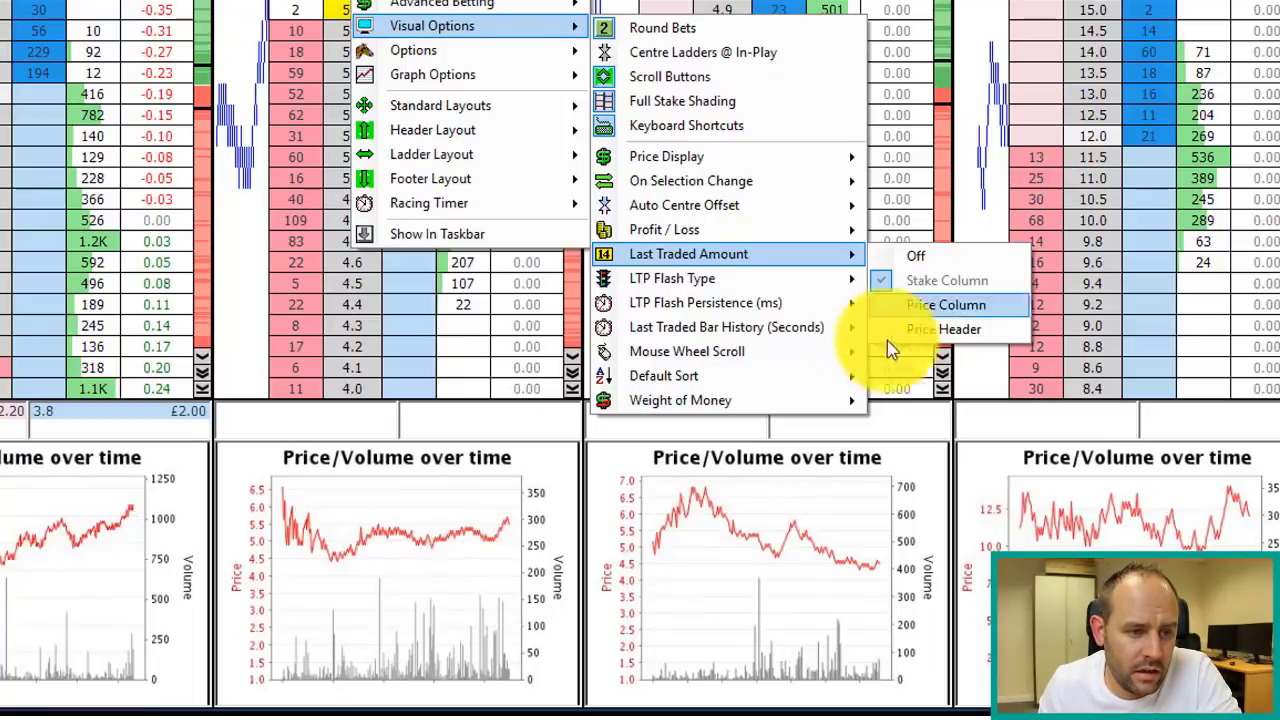
mouse_move(743, 286)
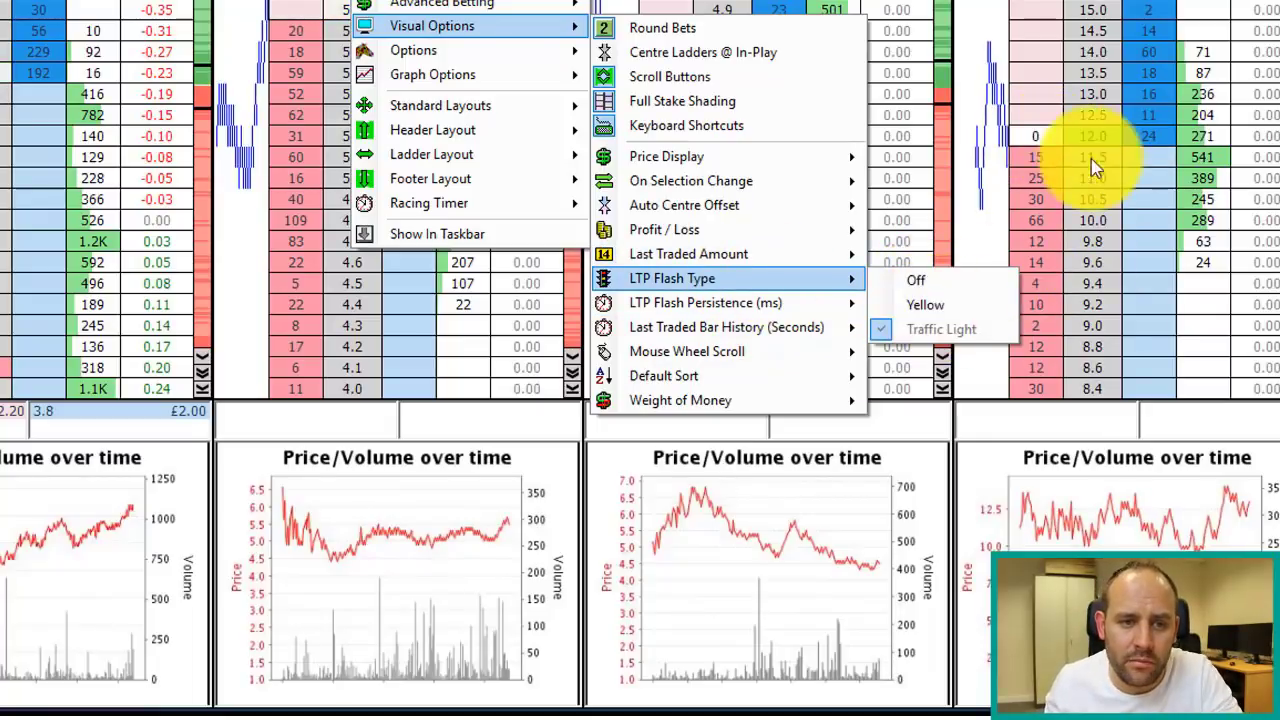
Set the last traded price flash style and Last Traded Bar History to 50 seconds
click(930, 306)
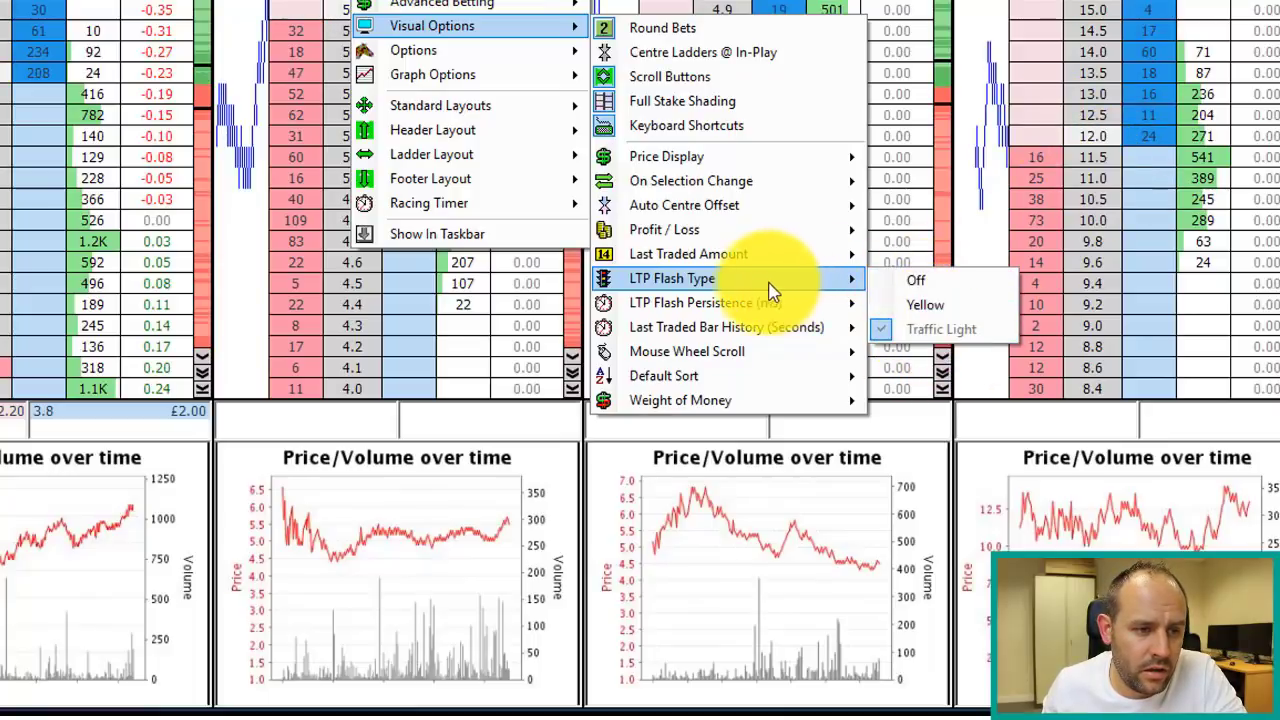
mouse_move(700, 313)
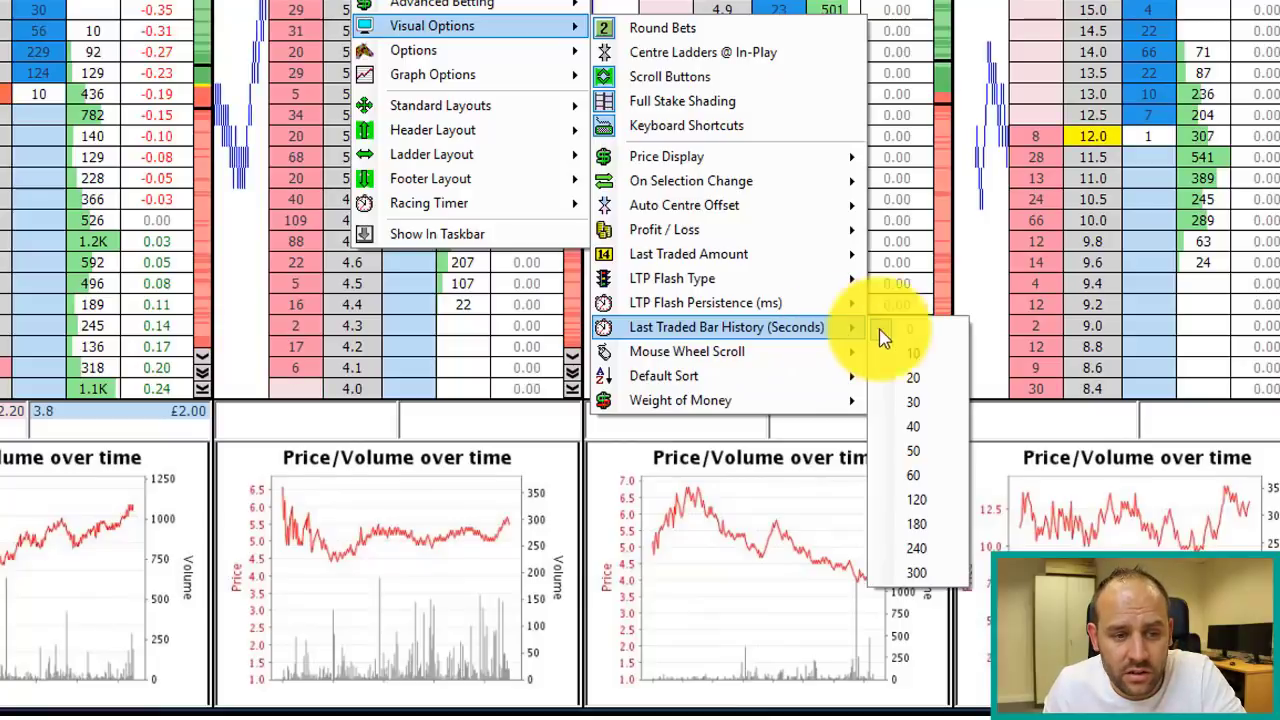
click(931, 463)
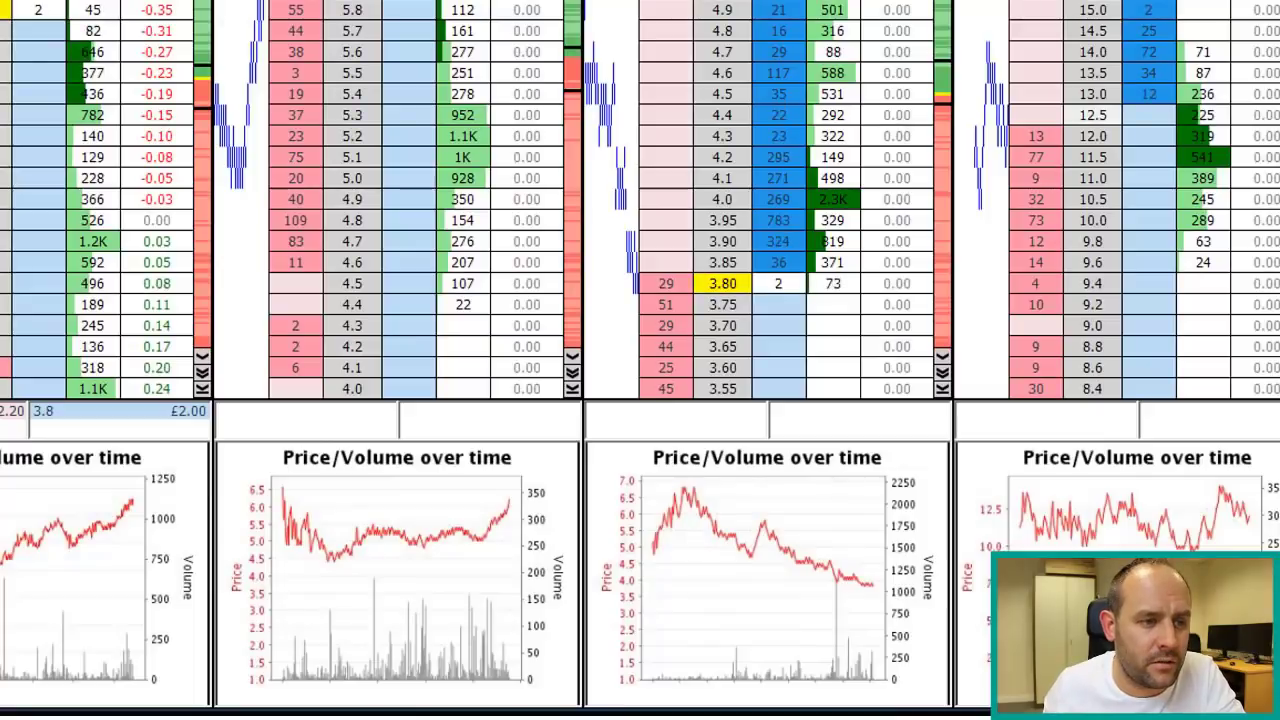
Browse the ladder's Visual Options and Options menus again without changing settings
click(594, 6)
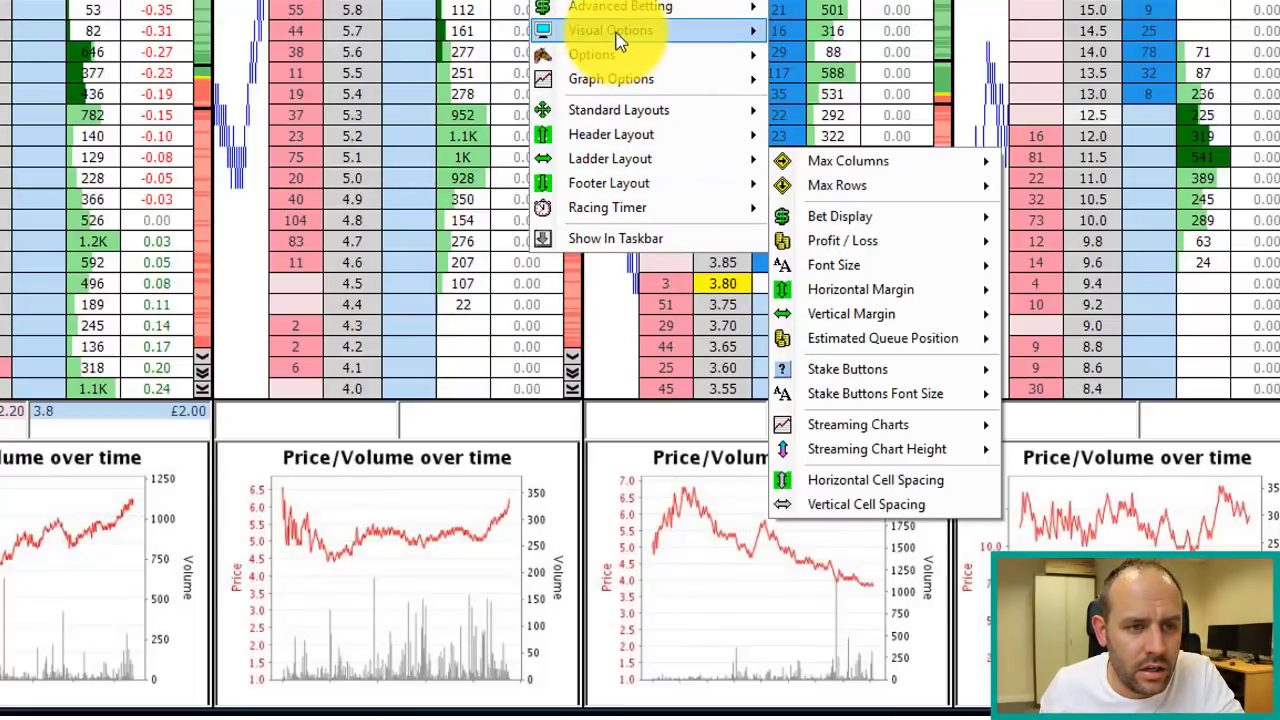
mouse_move(618, 40)
mouse_move(907, 356)
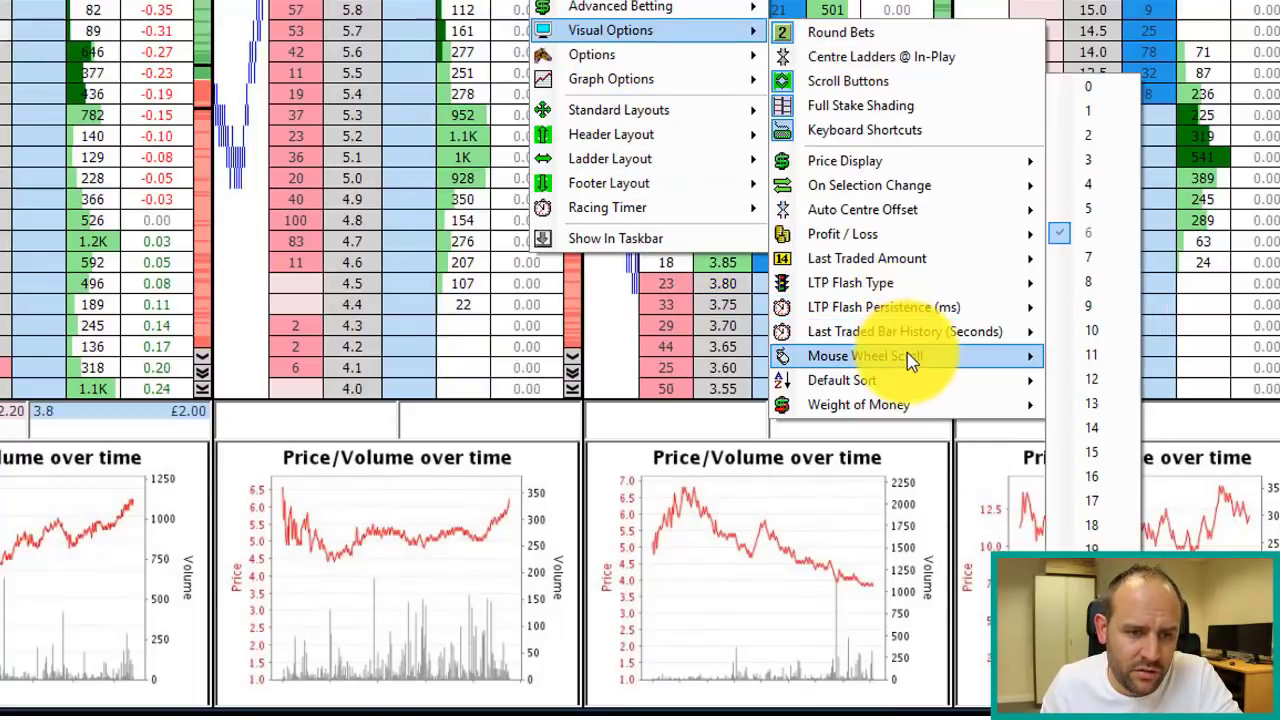
mouse_move(904, 380)
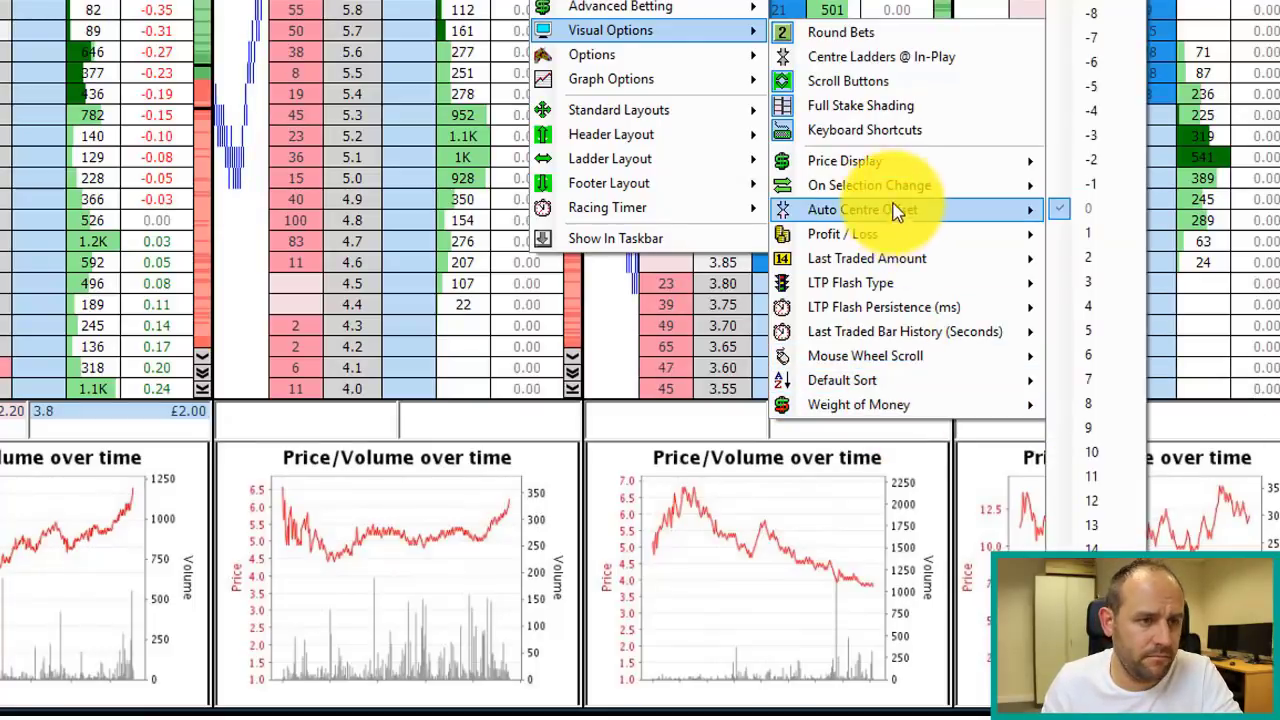
mouse_move(708, 62)
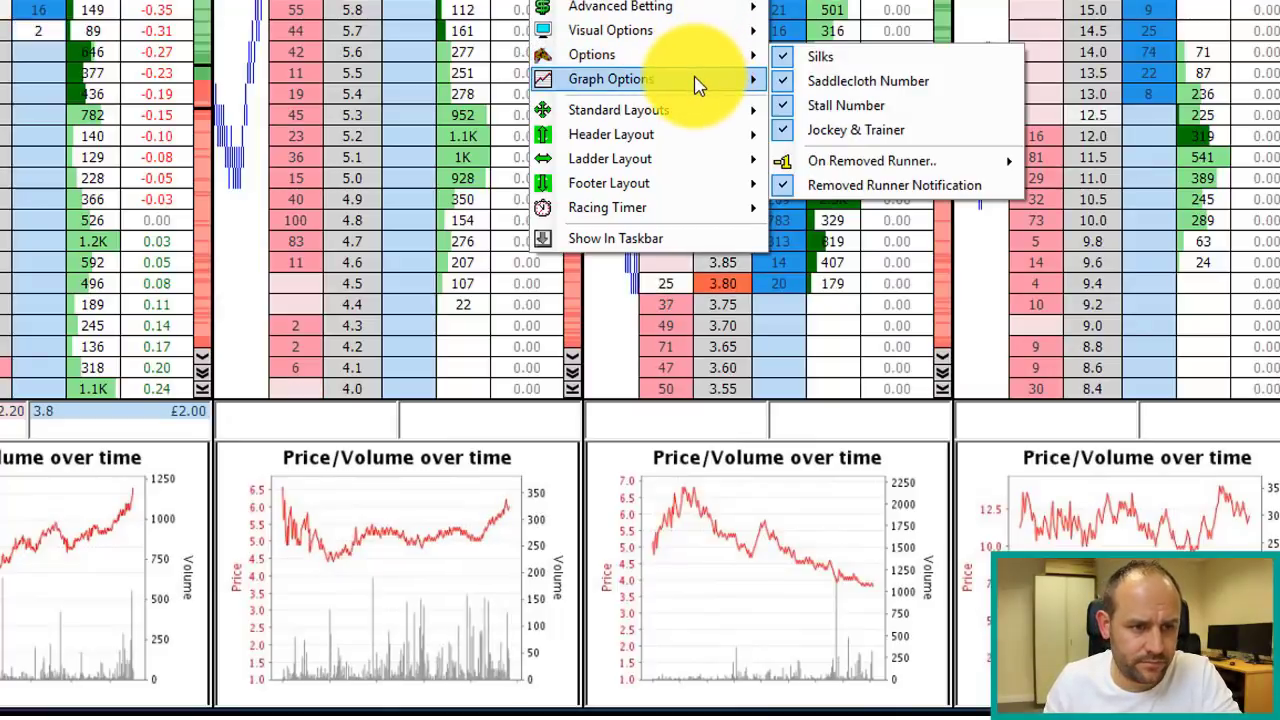
Check Graph Options and Chart Width, then show the Standard Layouts list with The Toy, In Play and The Geek
mouse_move(697, 84)
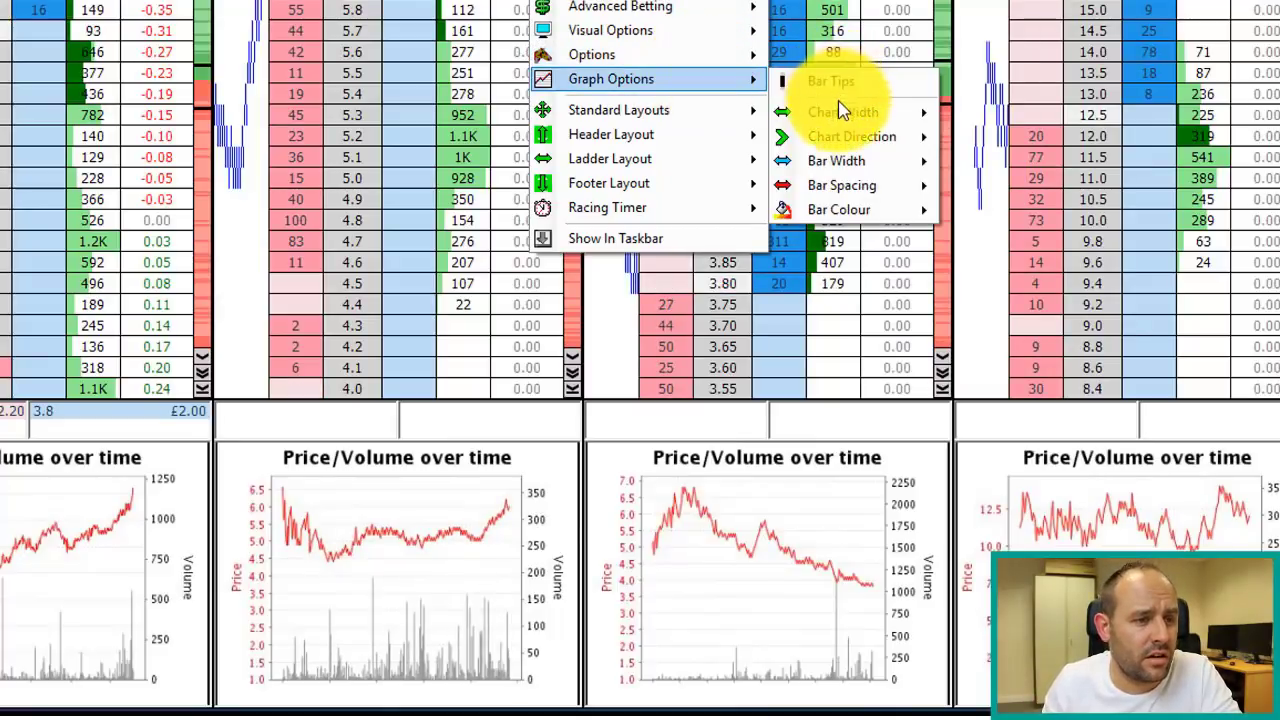
mouse_move(841, 127)
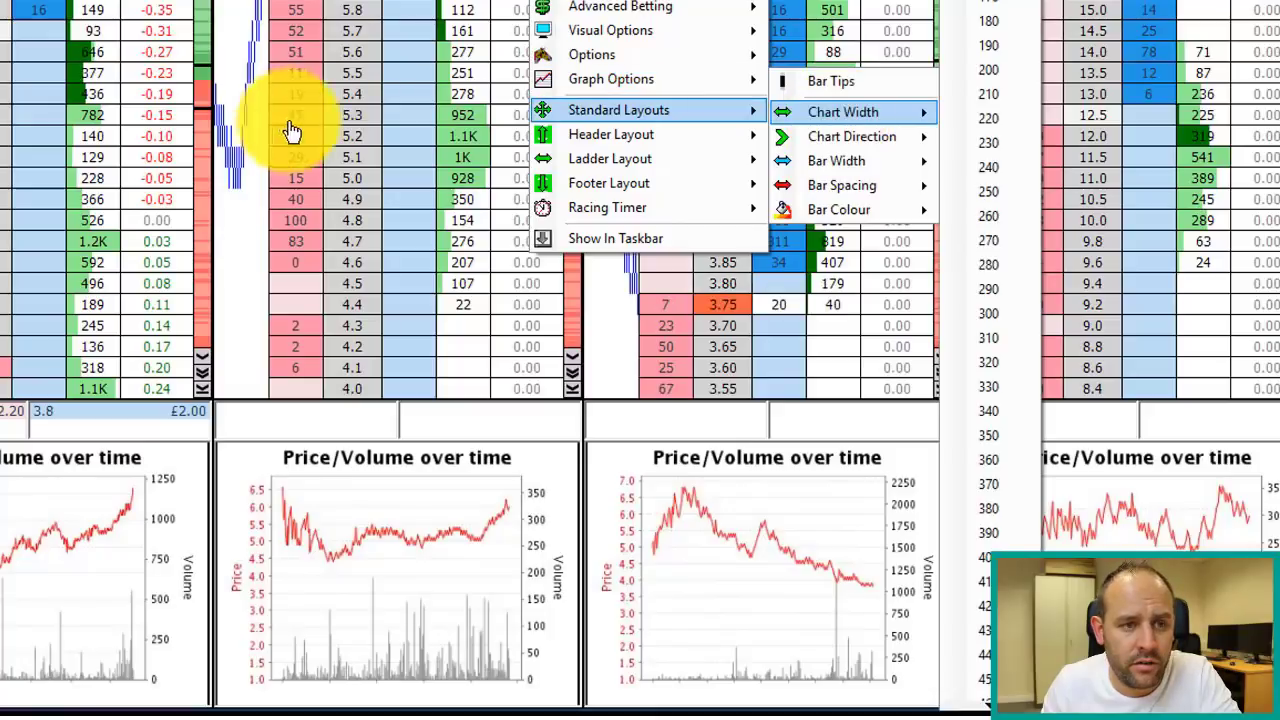
mouse_move(609, 183)
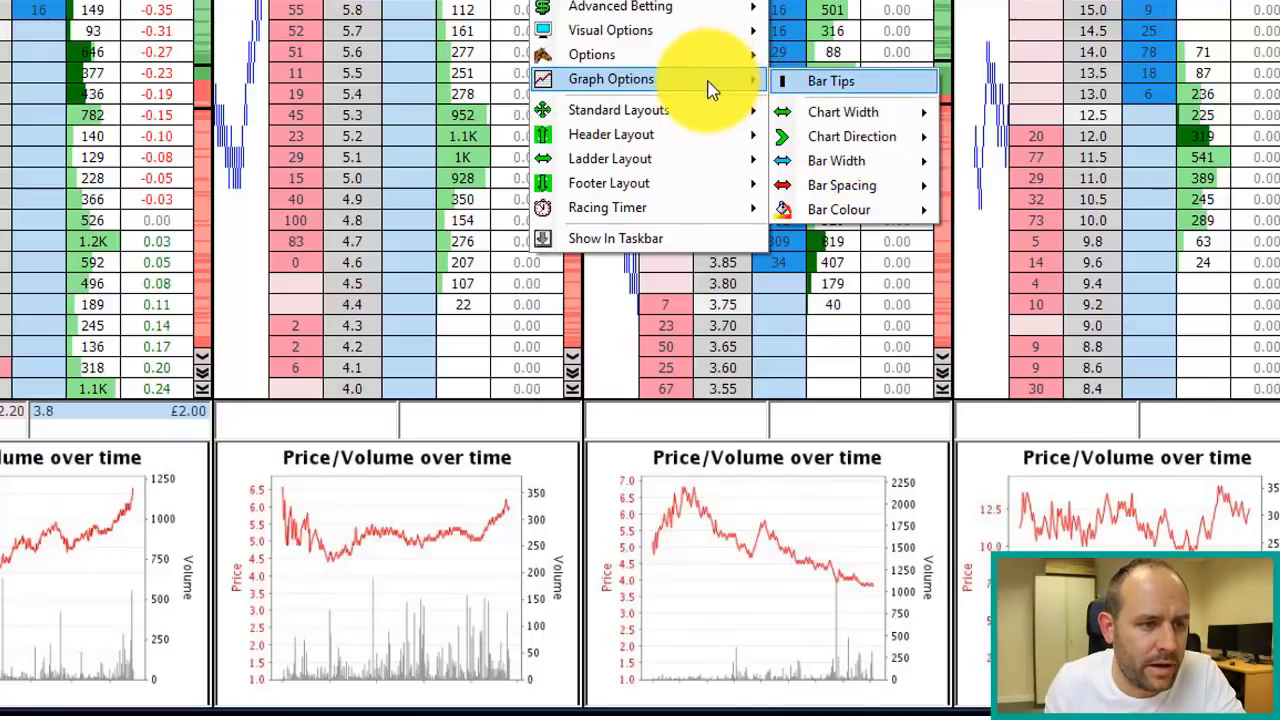
mouse_move(644, 110)
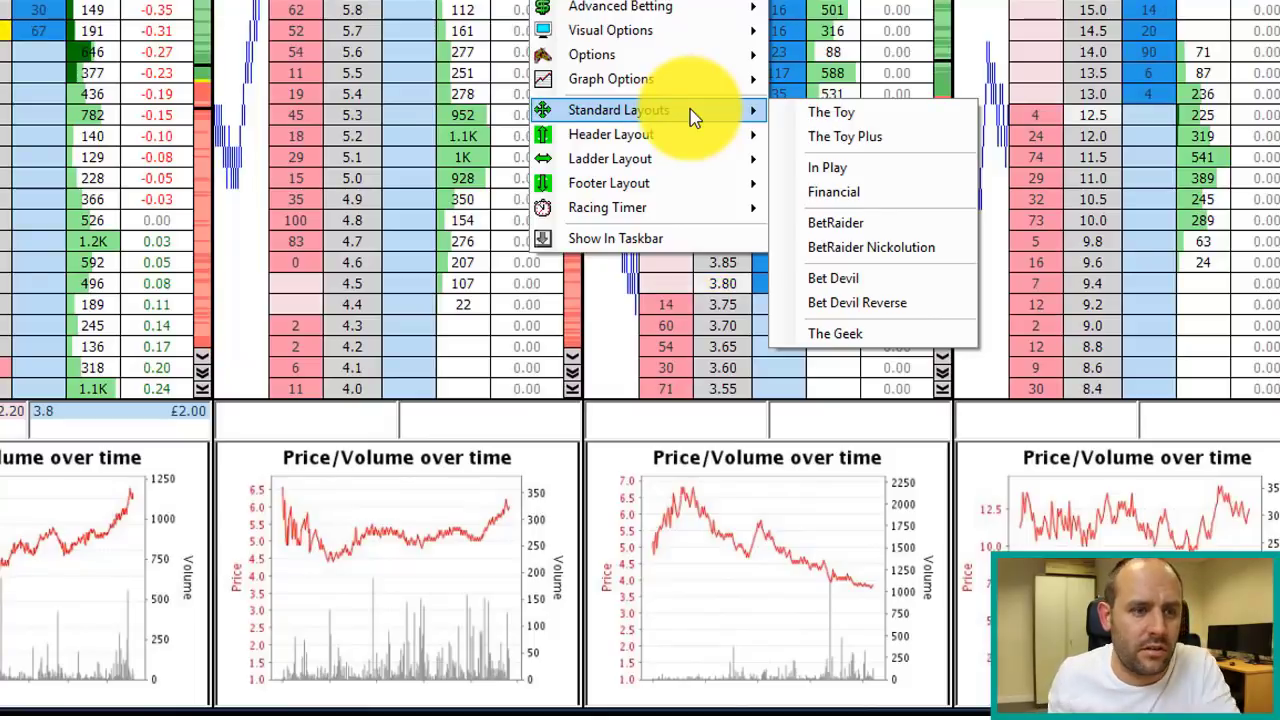
mouse_move(661, 145)
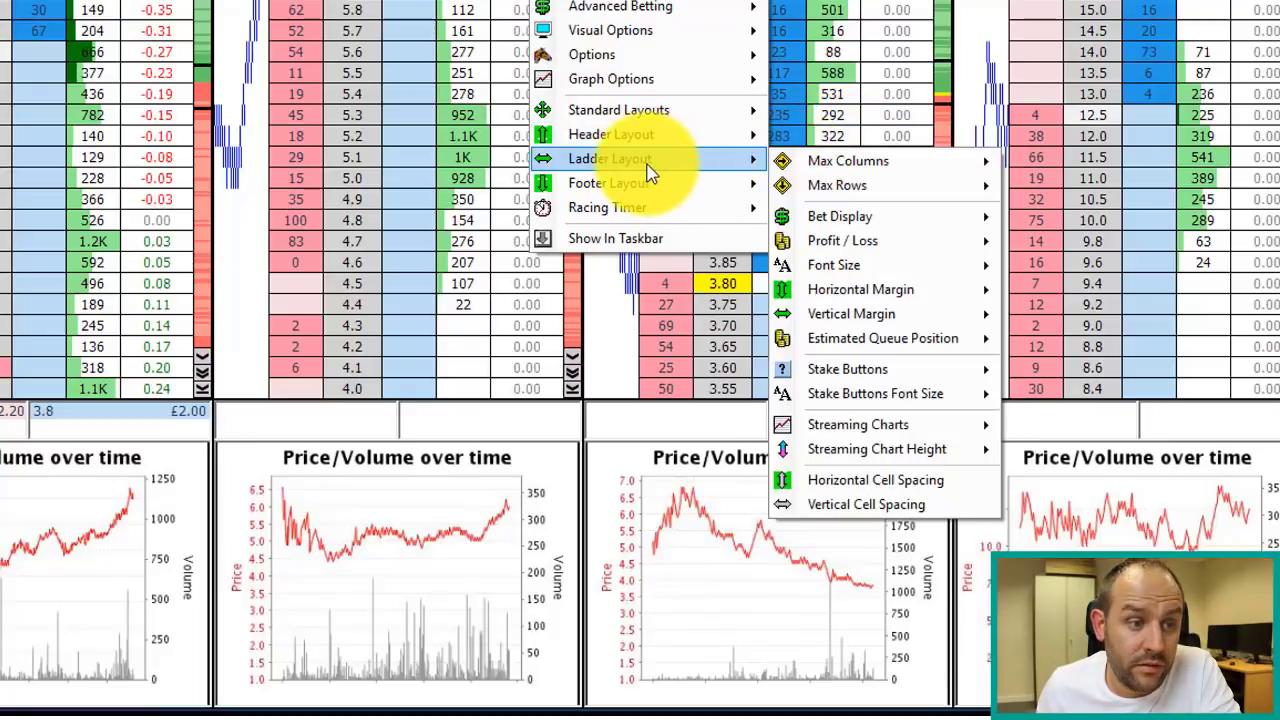
mouse_move(660, 190)
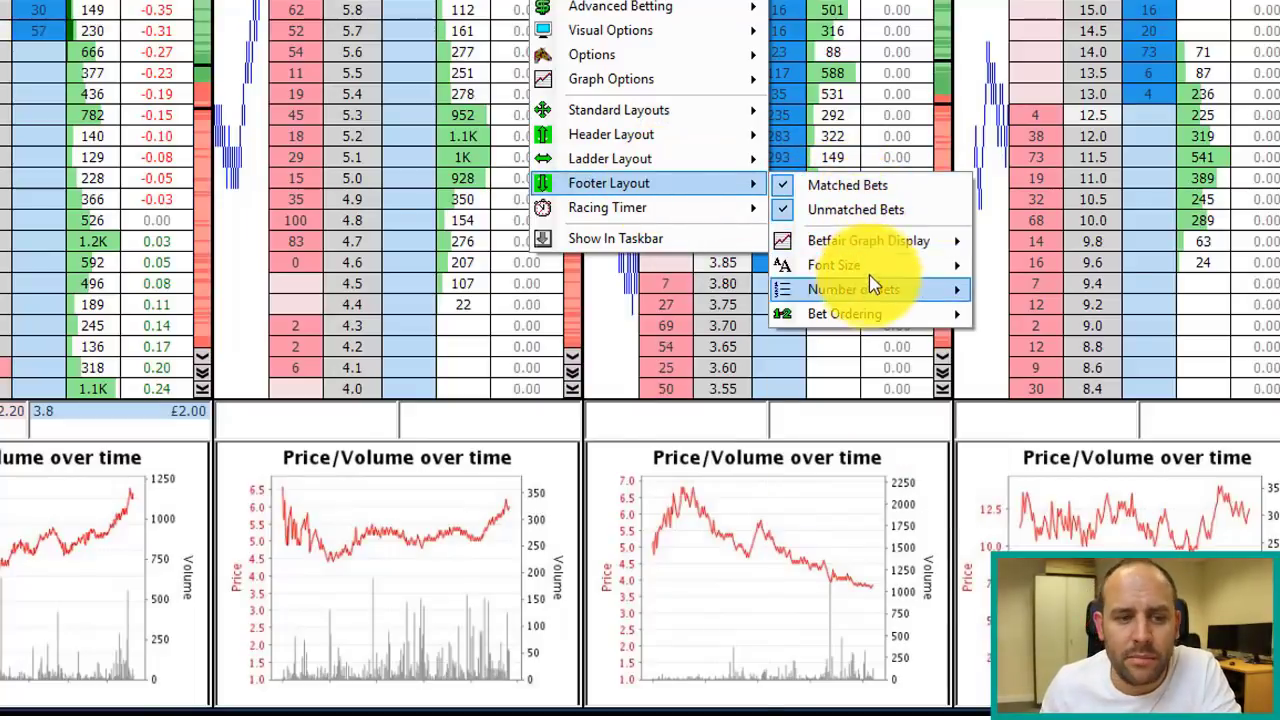
mouse_move(900, 291)
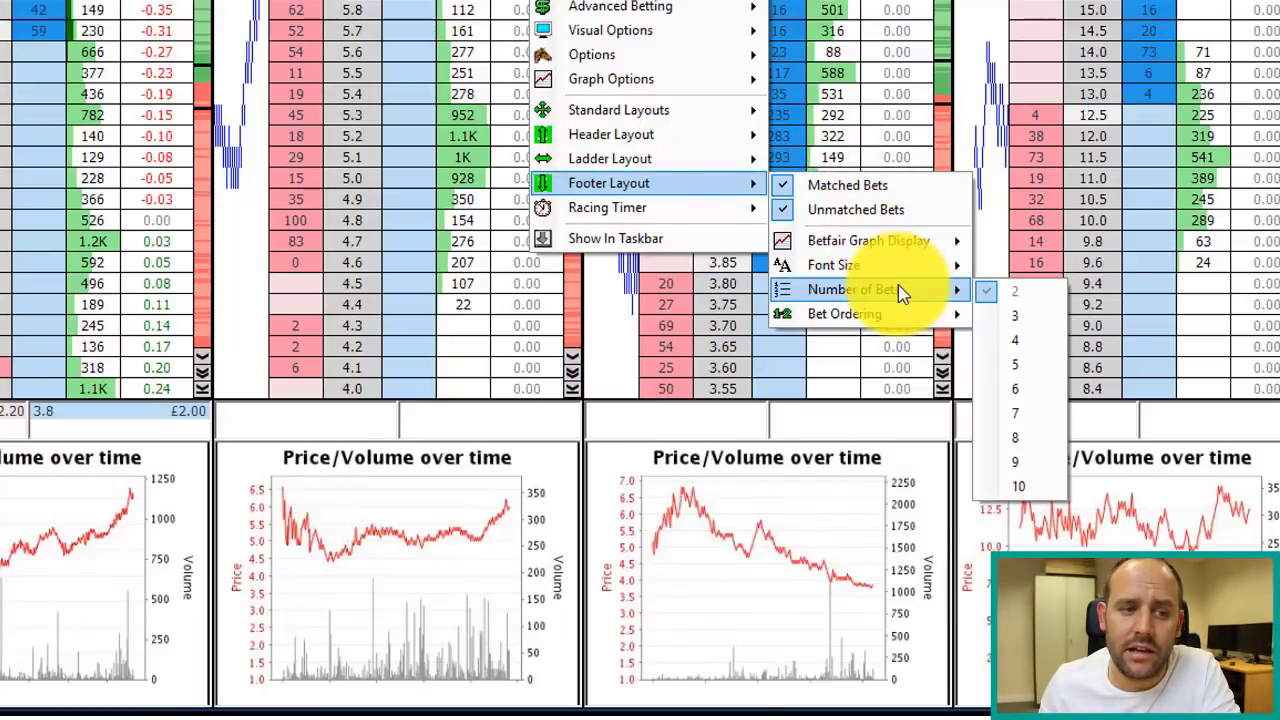
mouse_move(697, 214)
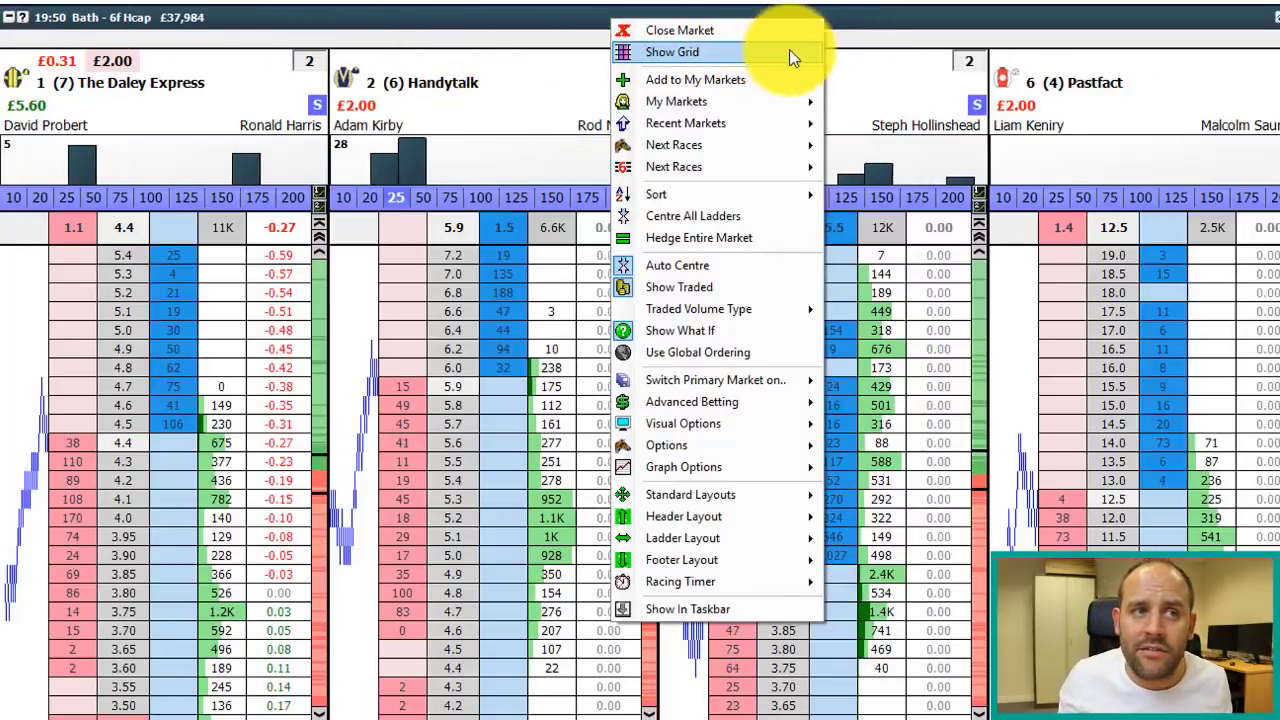
Try showing two ladders across the window, then two short rows of ladders
mouse_move(726, 539)
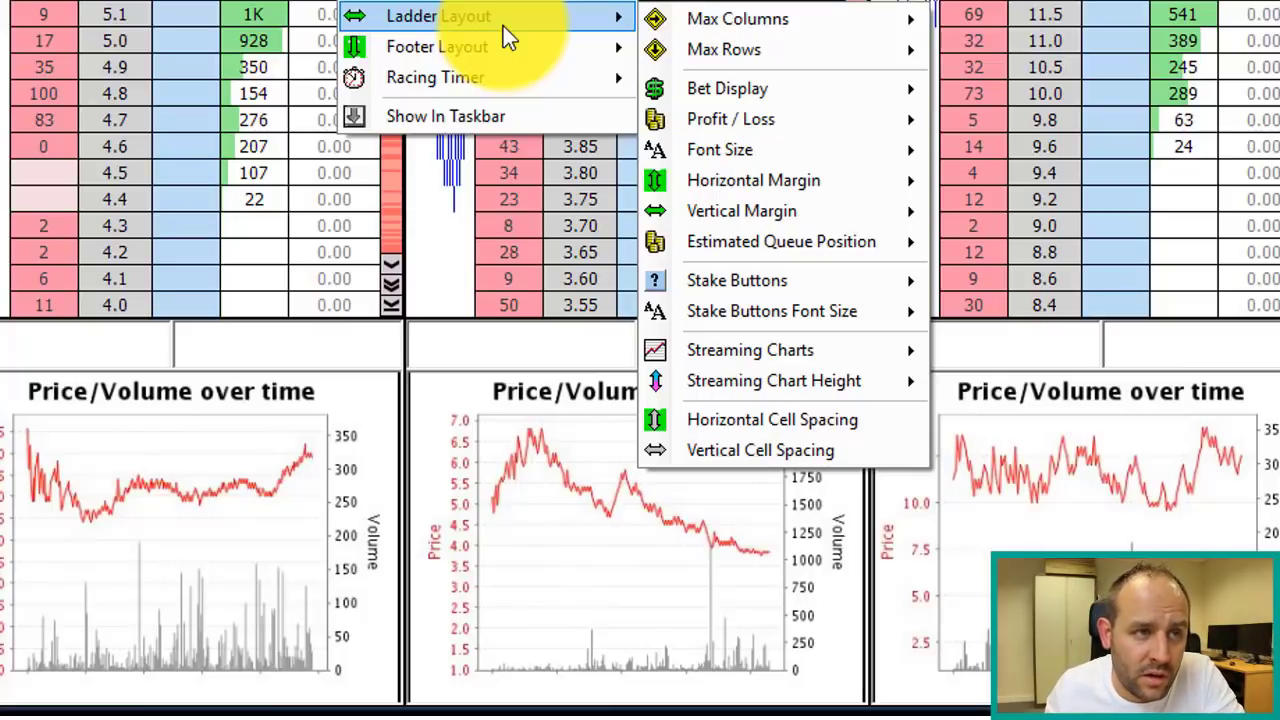
mouse_move(774, 25)
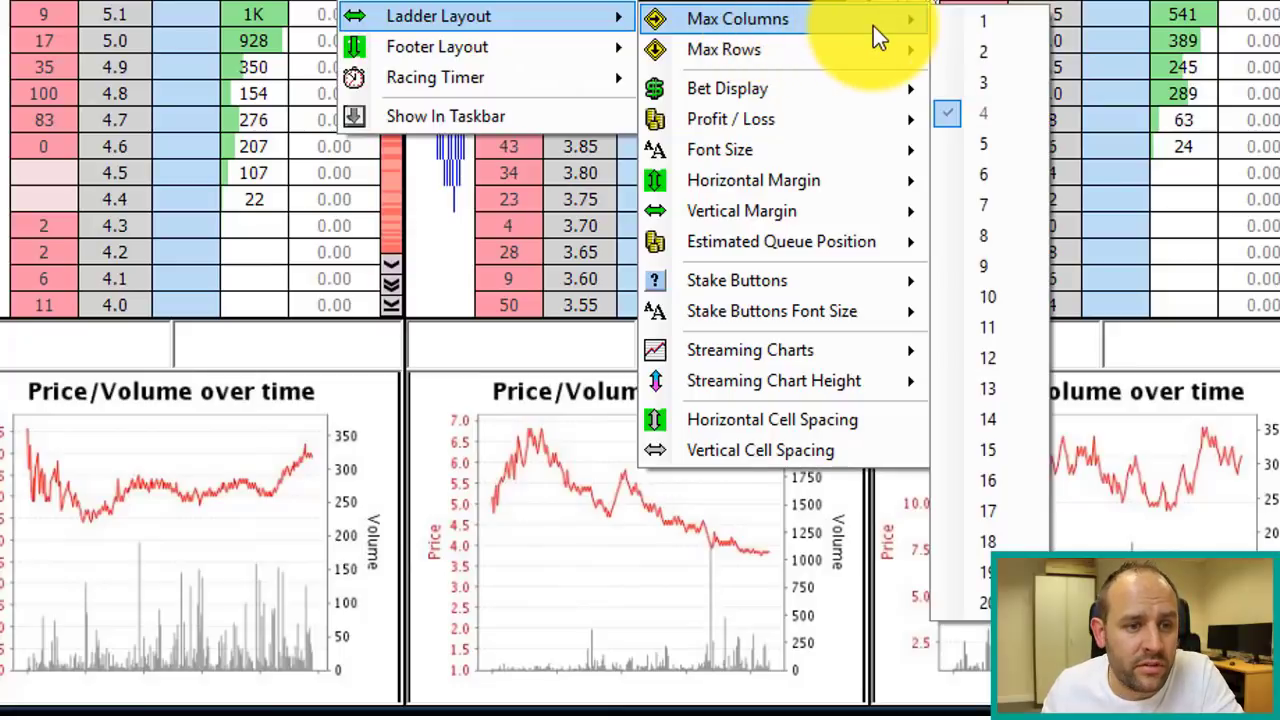
click(1002, 31)
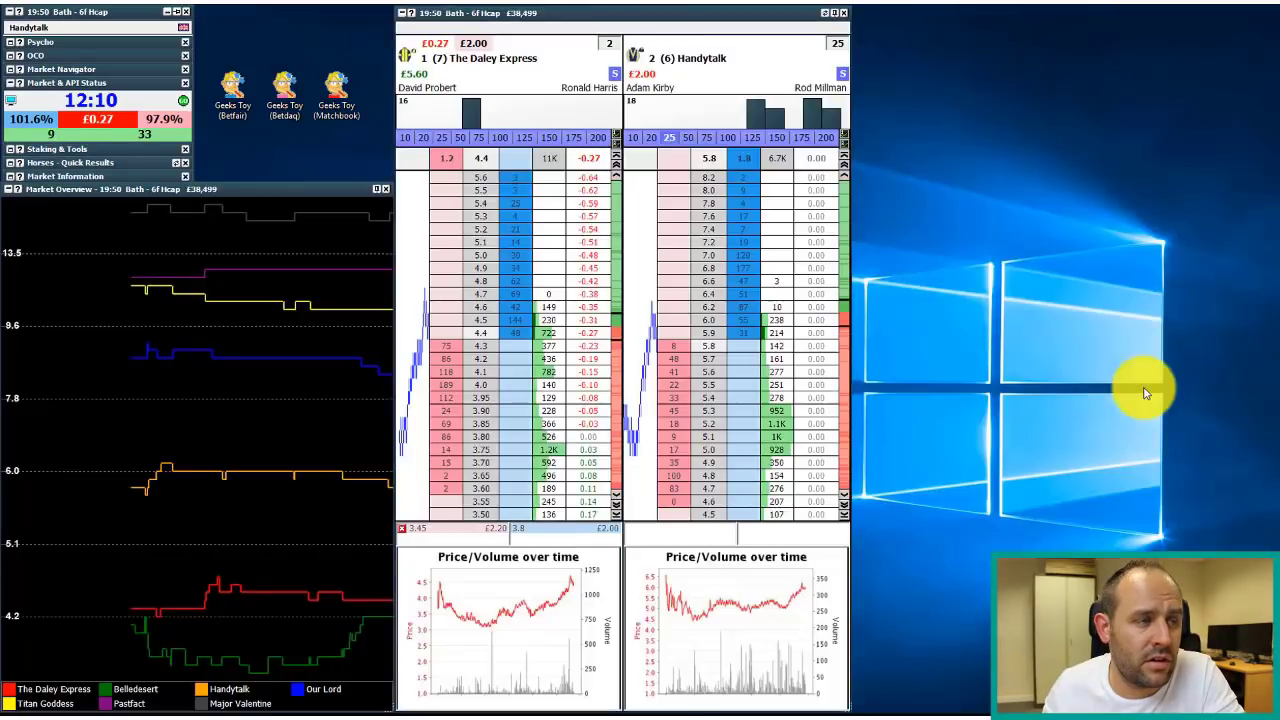
right_click(620, 18)
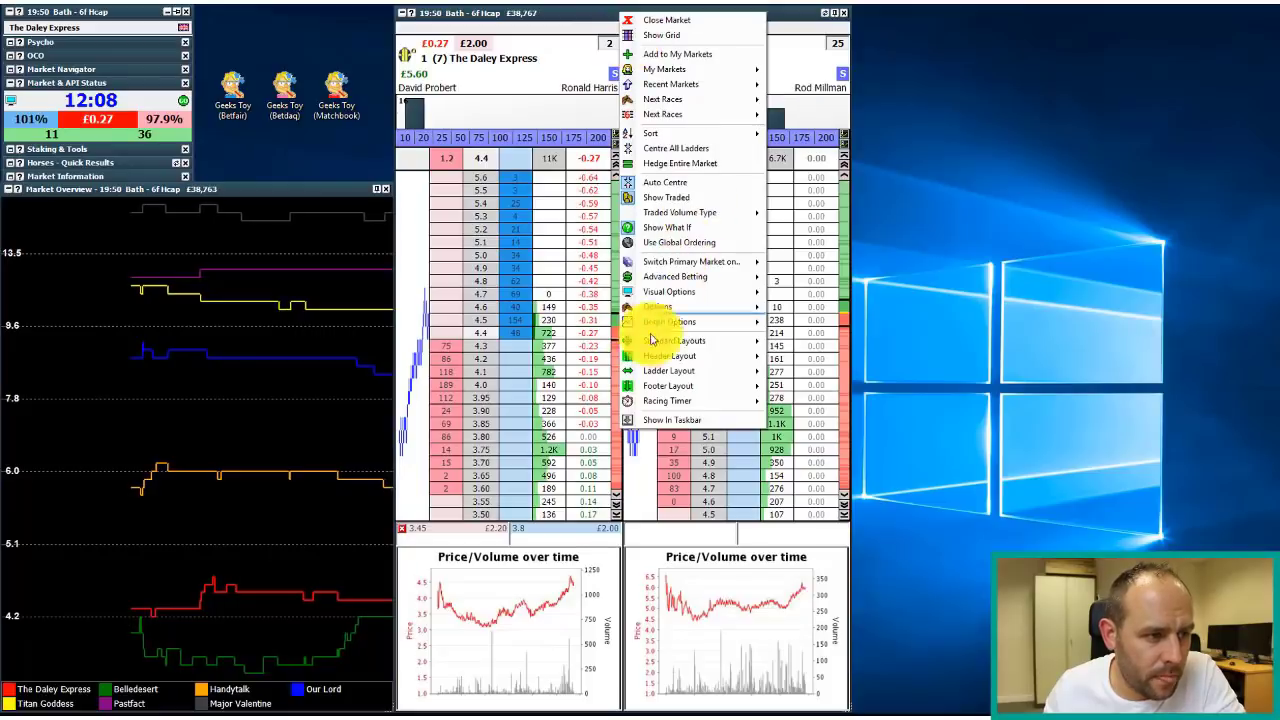
mouse_move(690, 371)
mouse_move(862, 376)
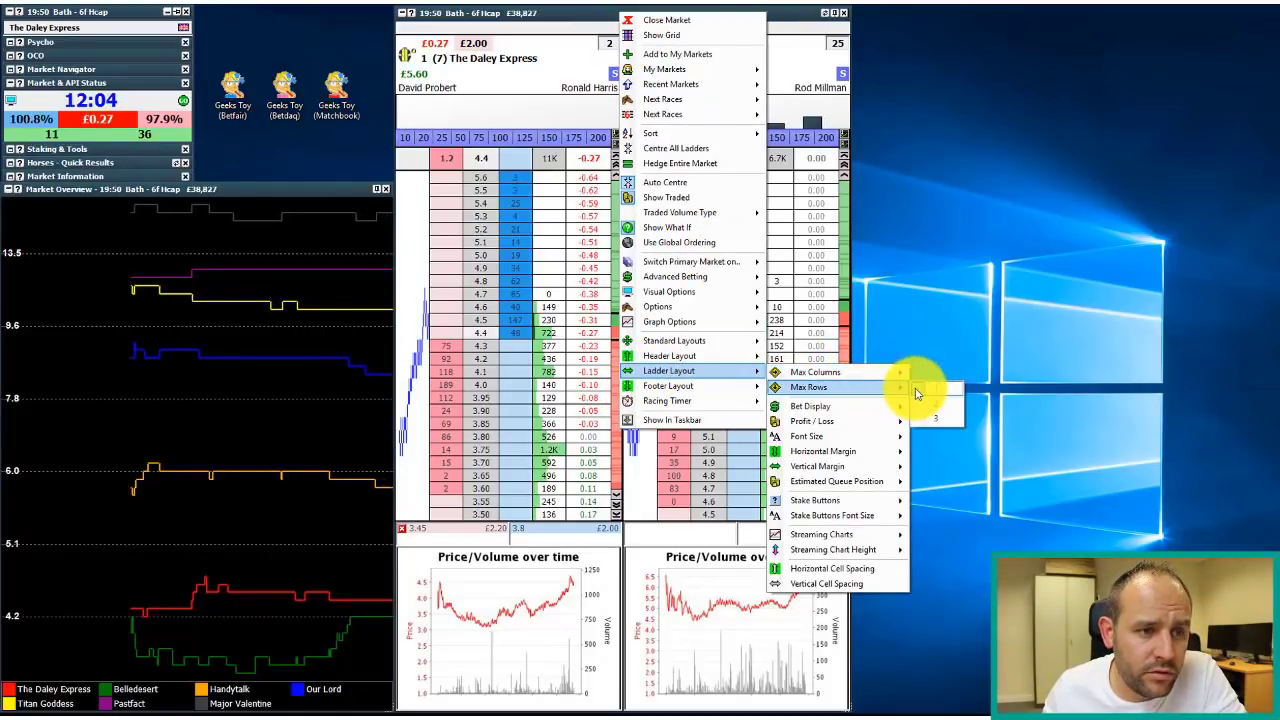
click(937, 403)
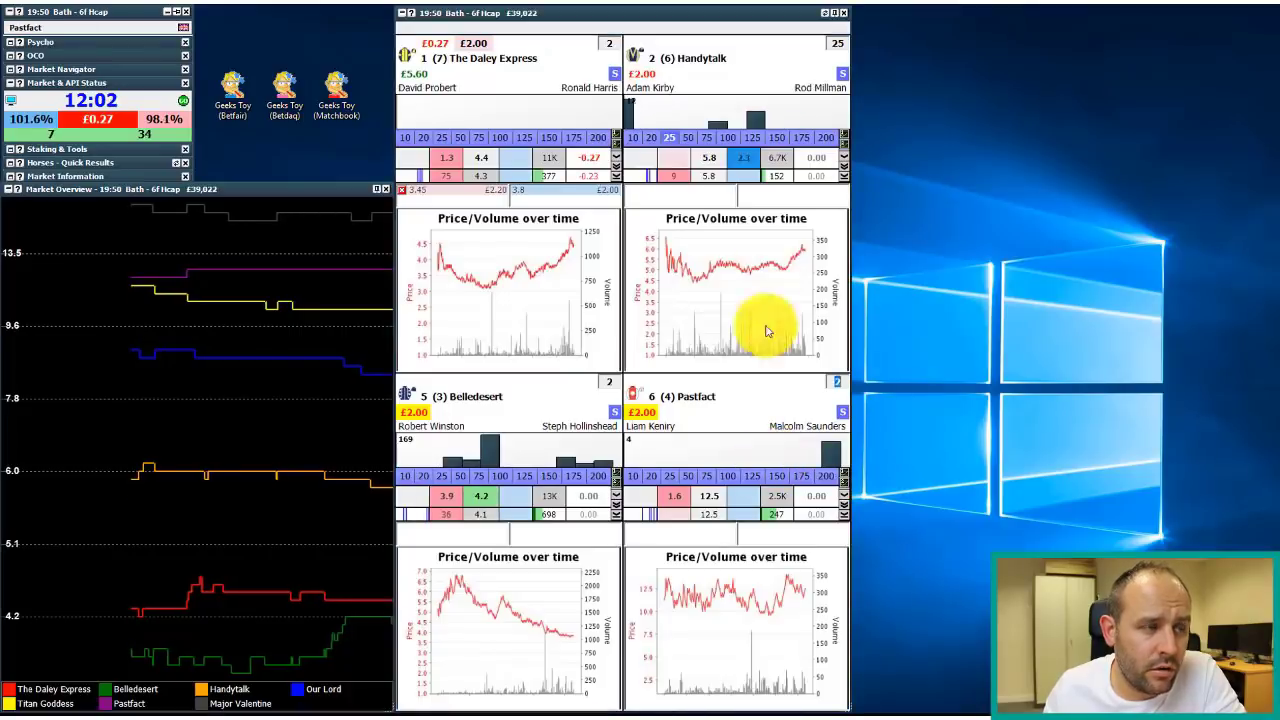
Stack the ladders in a single column, then return to one row of full-height ladders
right_click(595, 13)
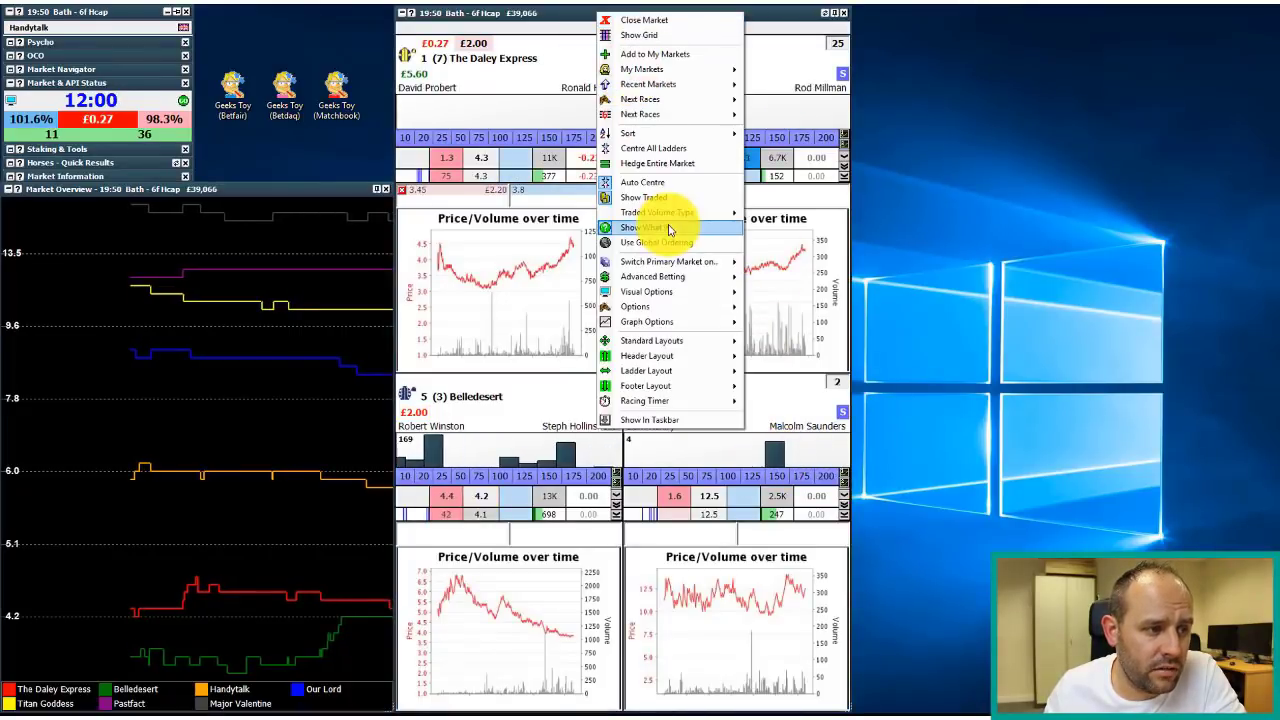
mouse_move(687, 372)
mouse_move(826, 368)
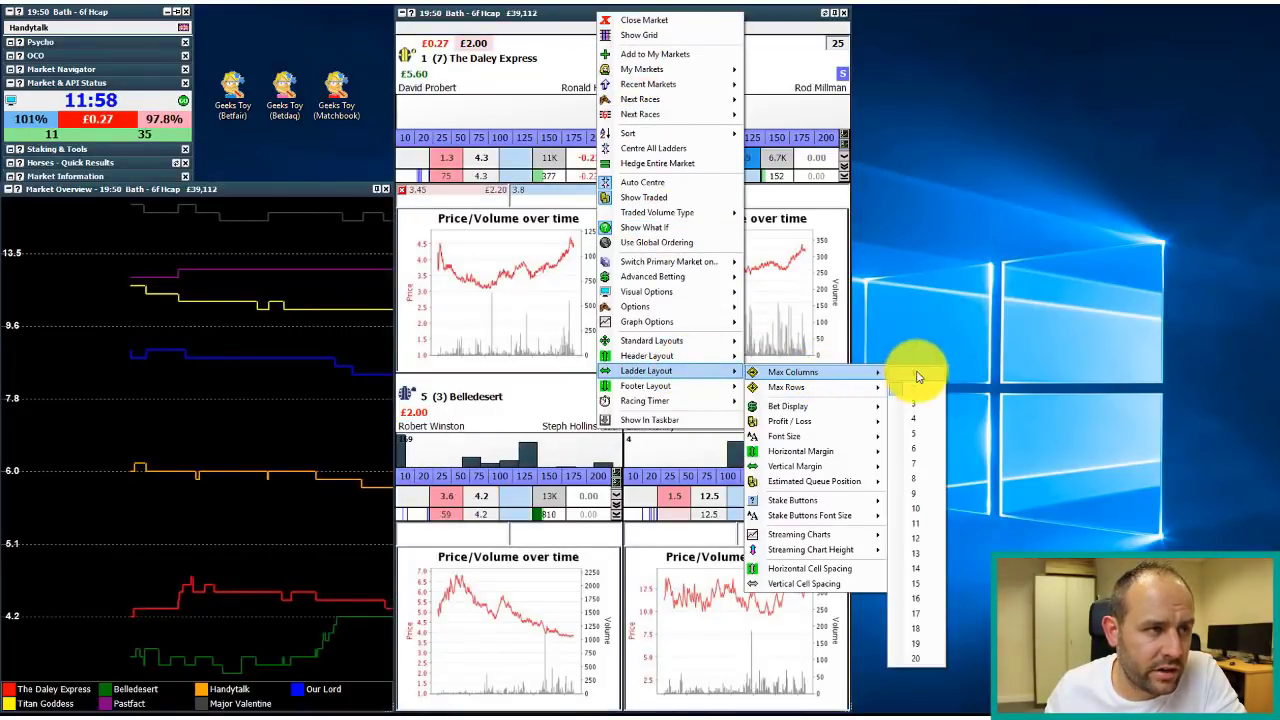
click(912, 368)
right_click(555, 20)
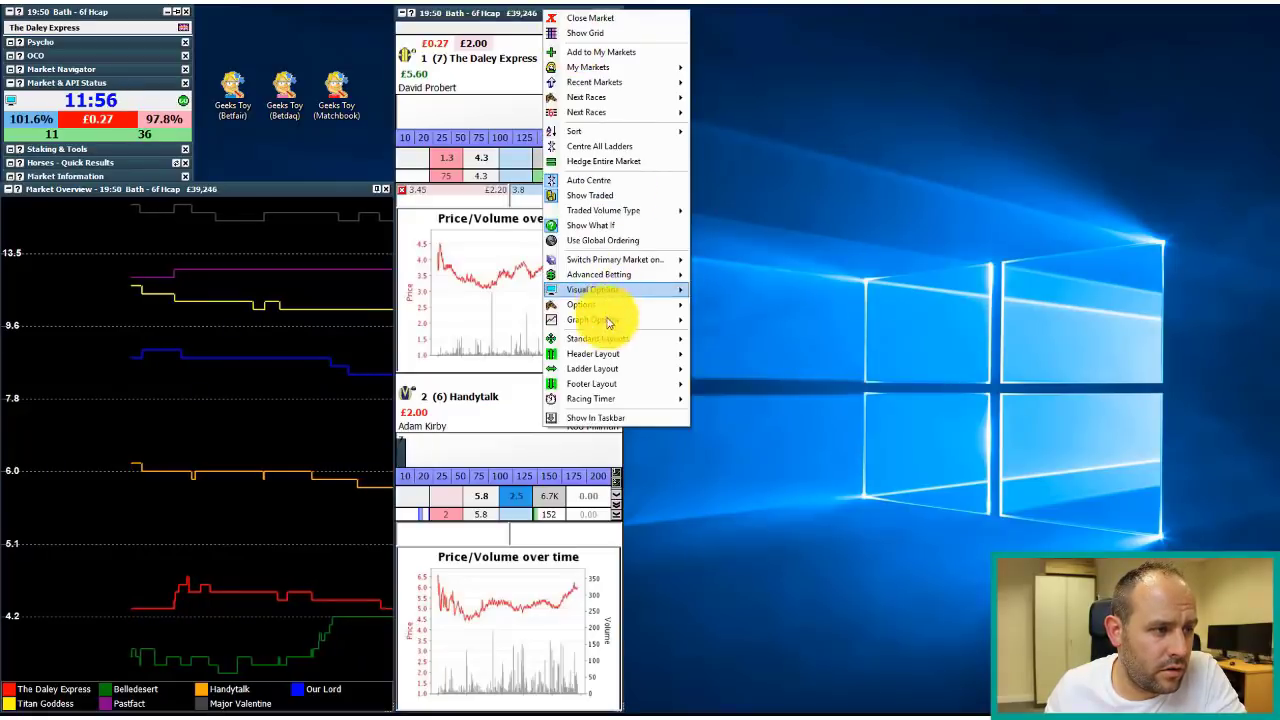
mouse_move(600, 368)
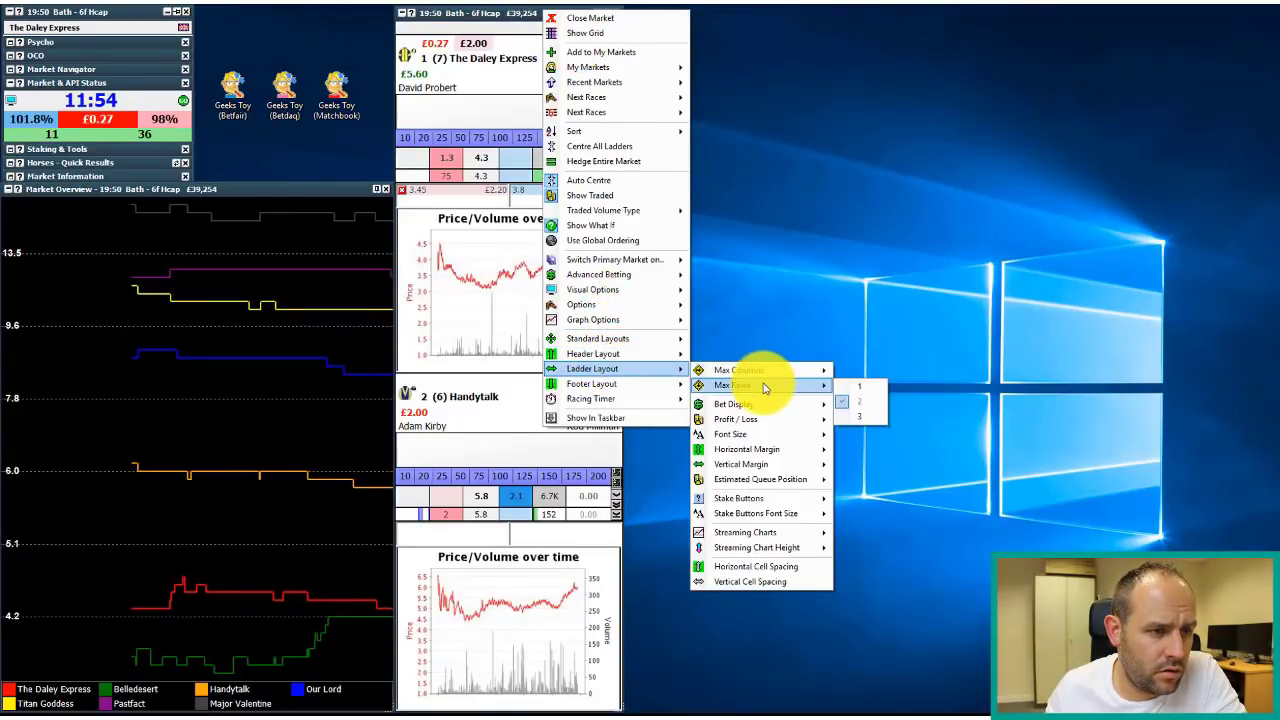
mouse_move(845, 387)
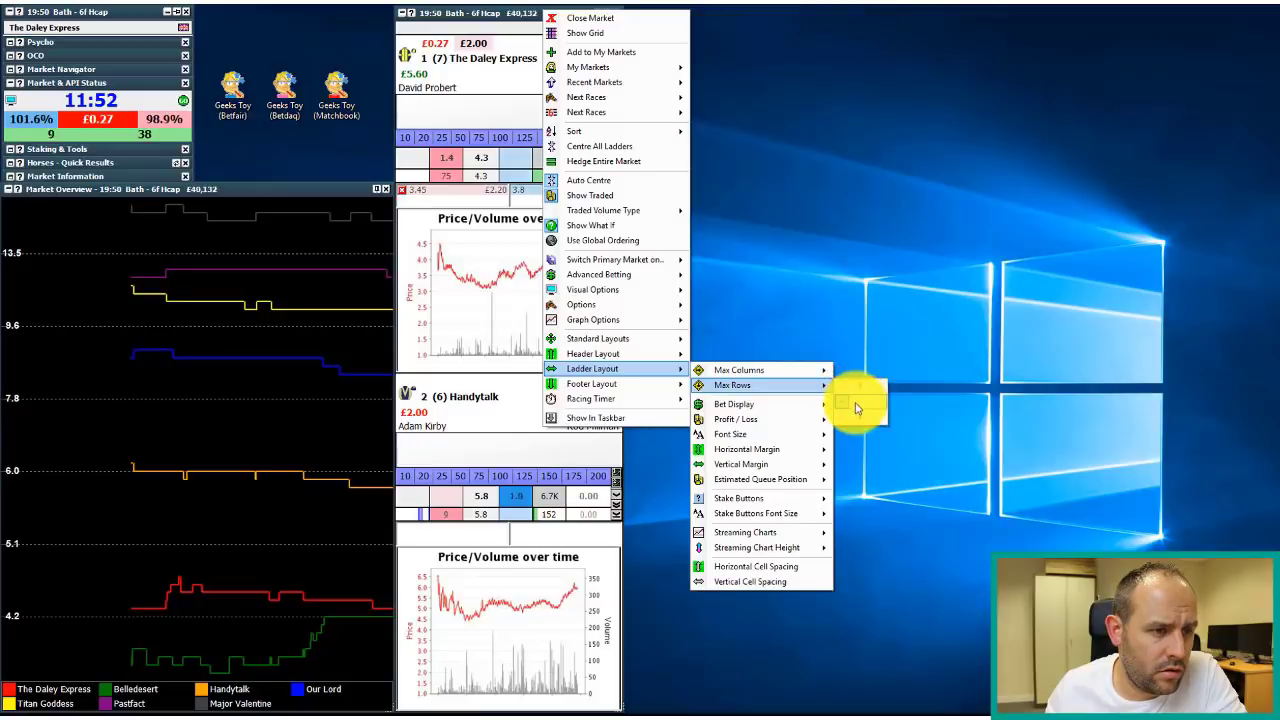
click(855, 397)
Set Max Columns to 4 so four full-height ladders sit side by side
right_click(516, 14)
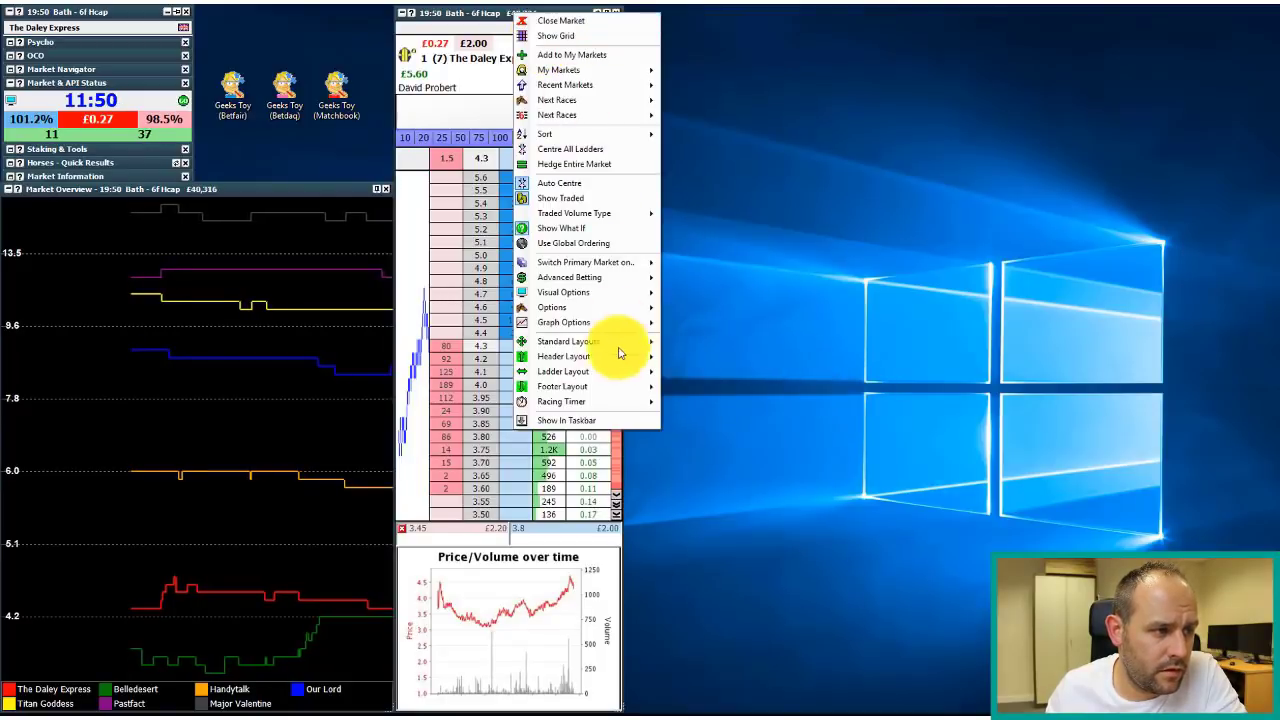
mouse_move(614, 375)
mouse_move(714, 372)
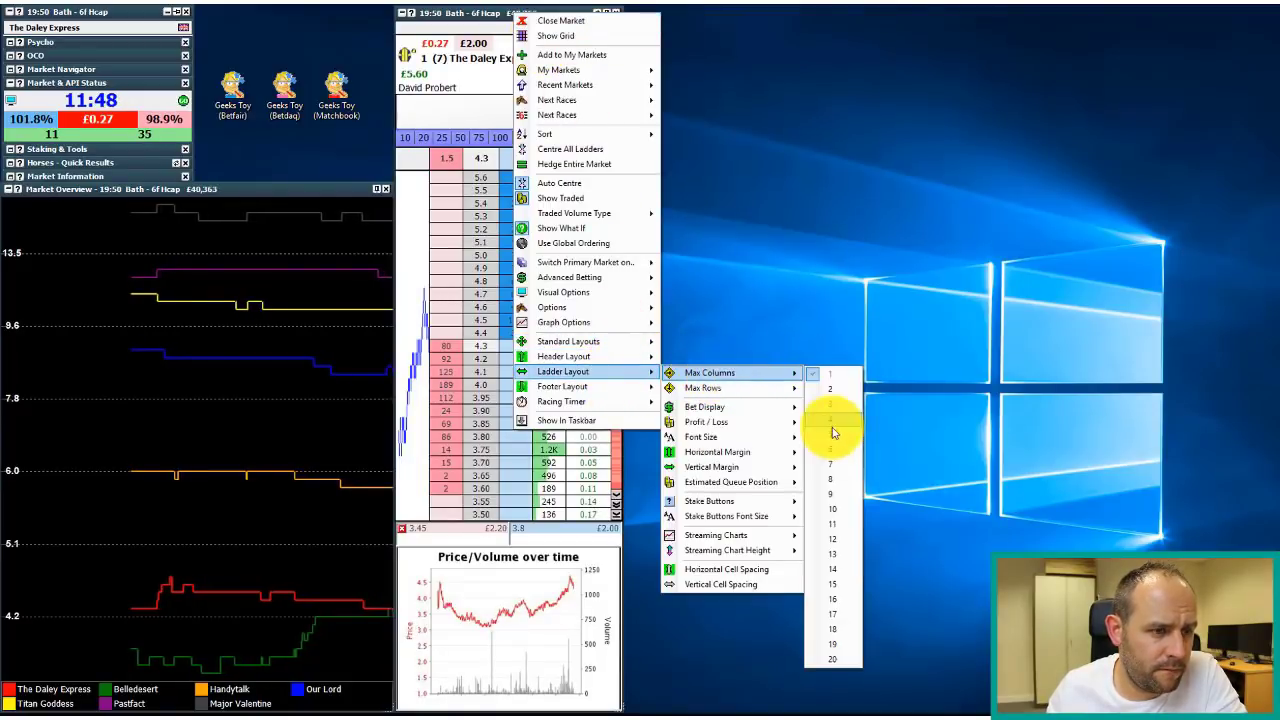
click(834, 421)
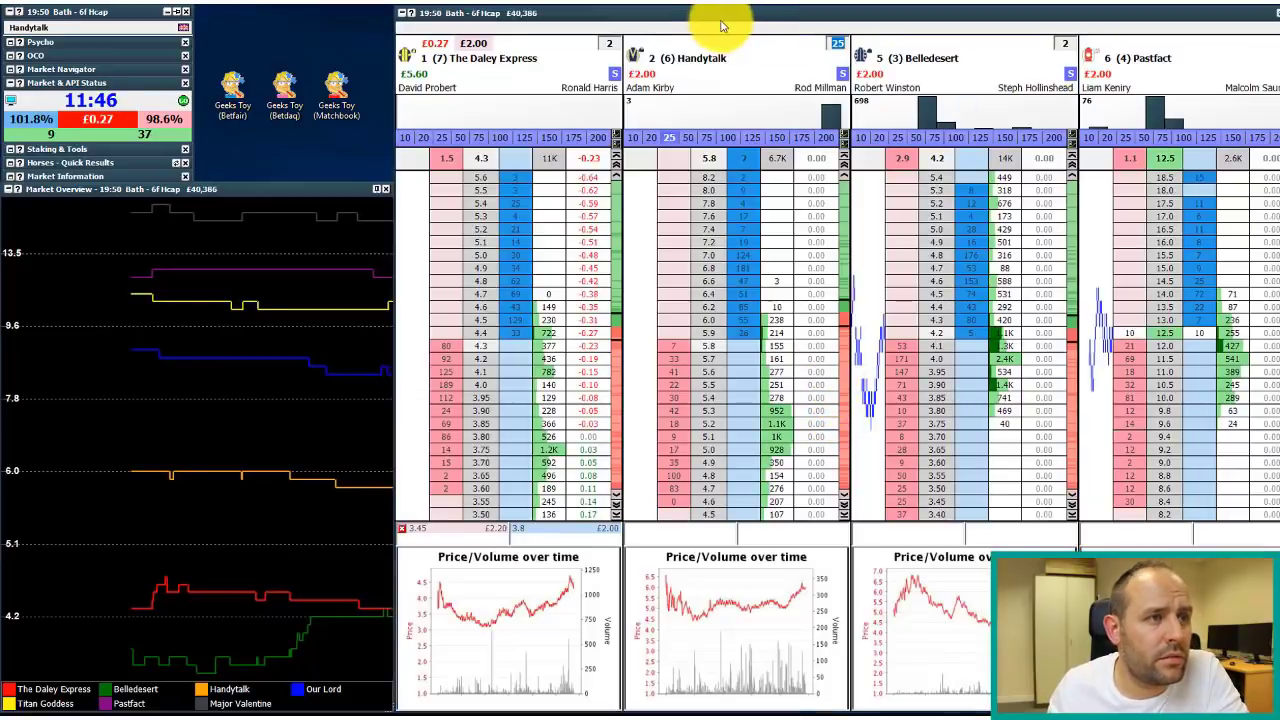
Review Ladder Layout's Bet Display, Profit / Loss, Font Size, margins, Estimated Queue Position and Stake Buttons submenus
right_click(717, 42)
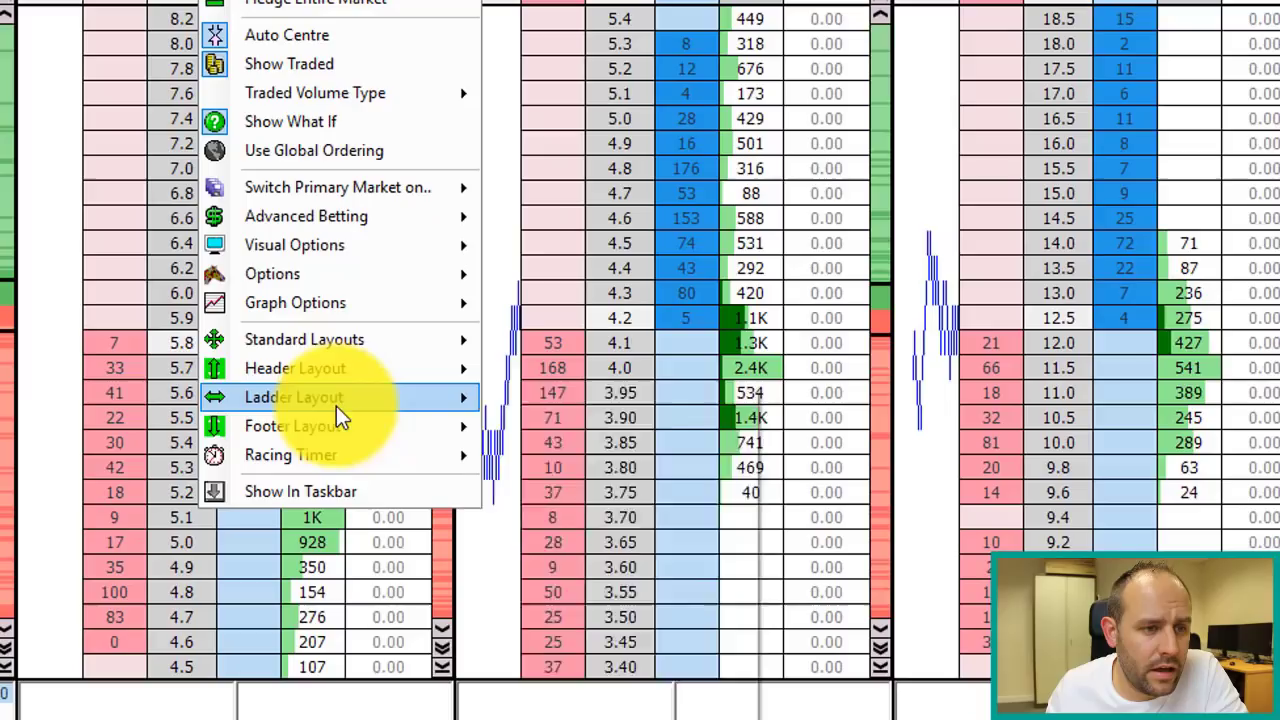
mouse_move(788, 375)
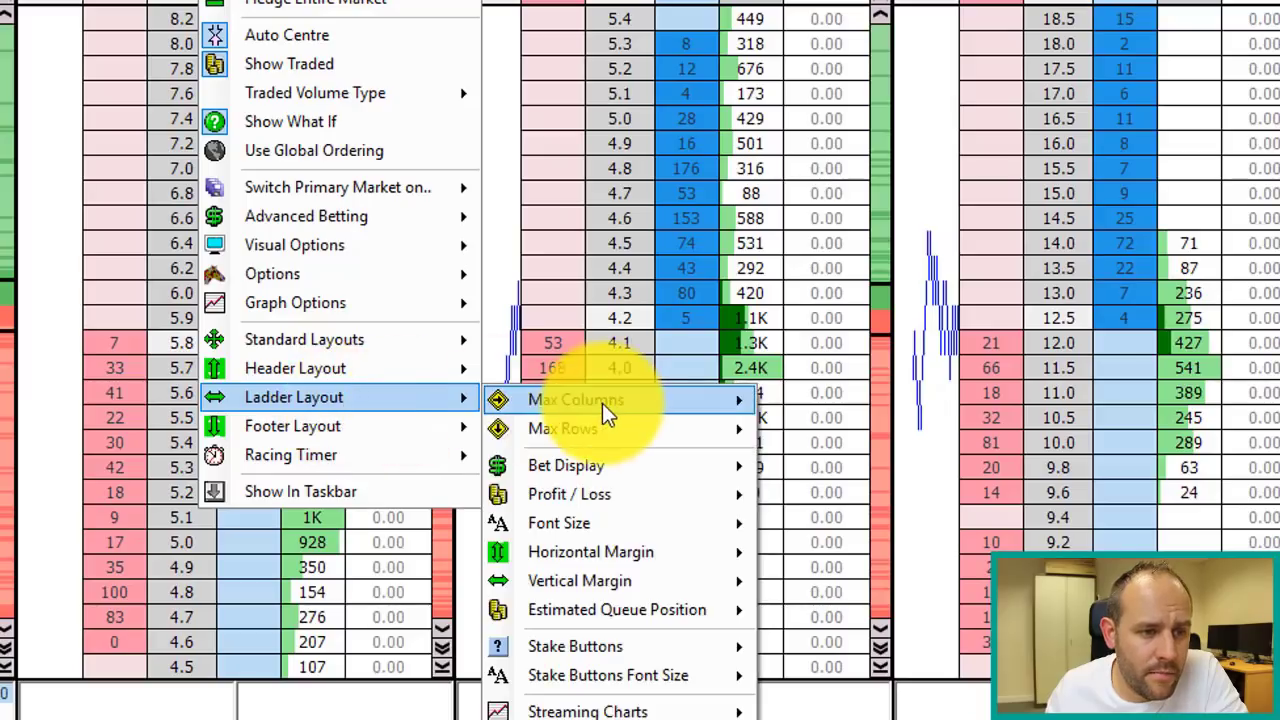
mouse_move(941, 409)
mouse_move(632, 466)
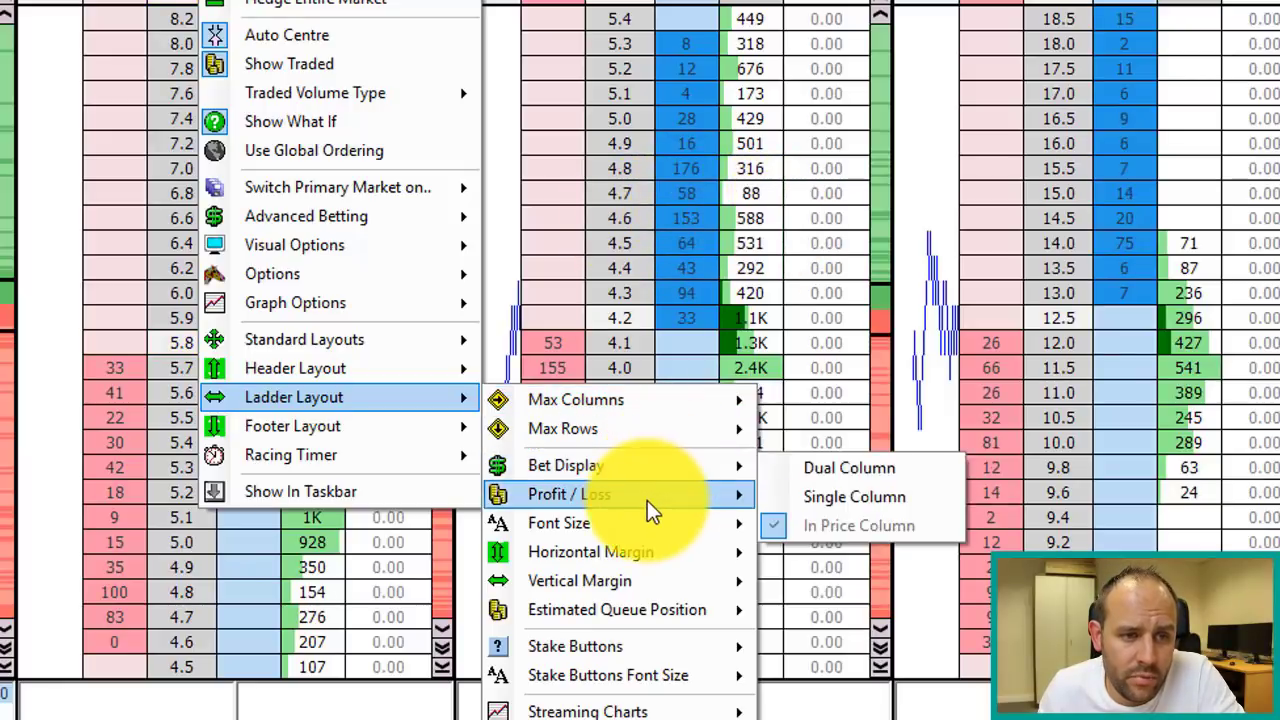
mouse_move(651, 512)
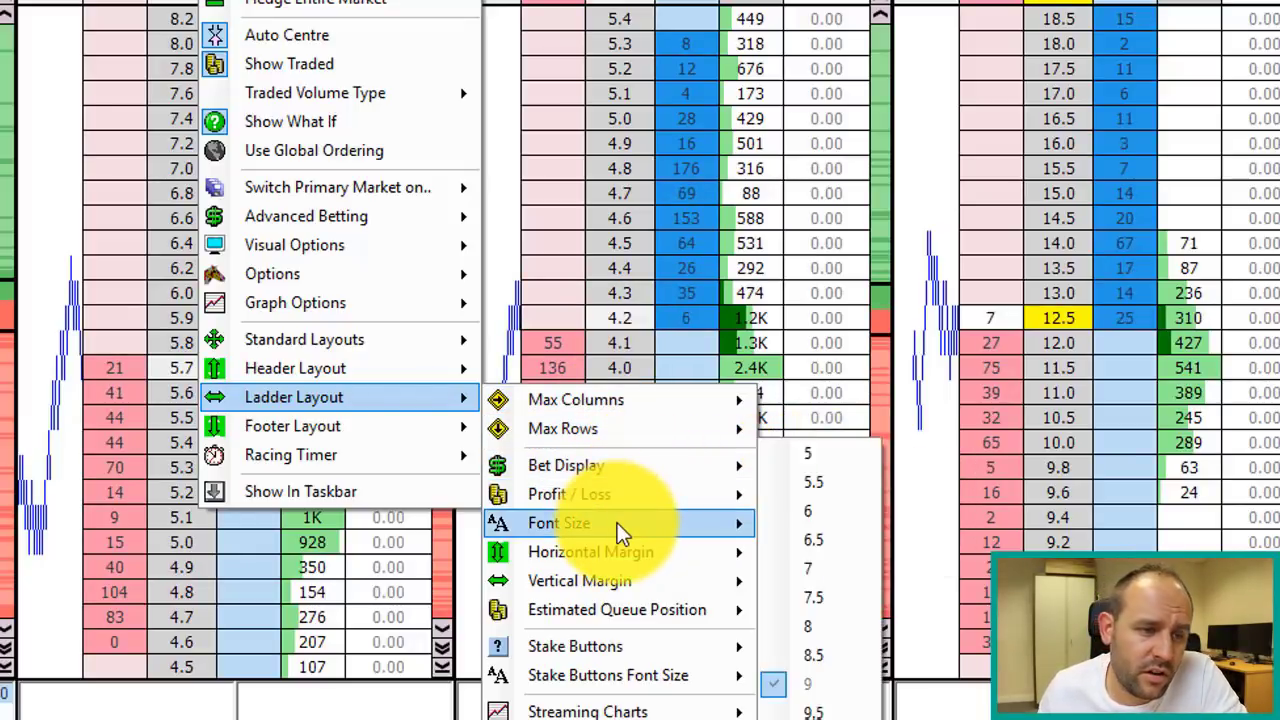
mouse_move(676, 562)
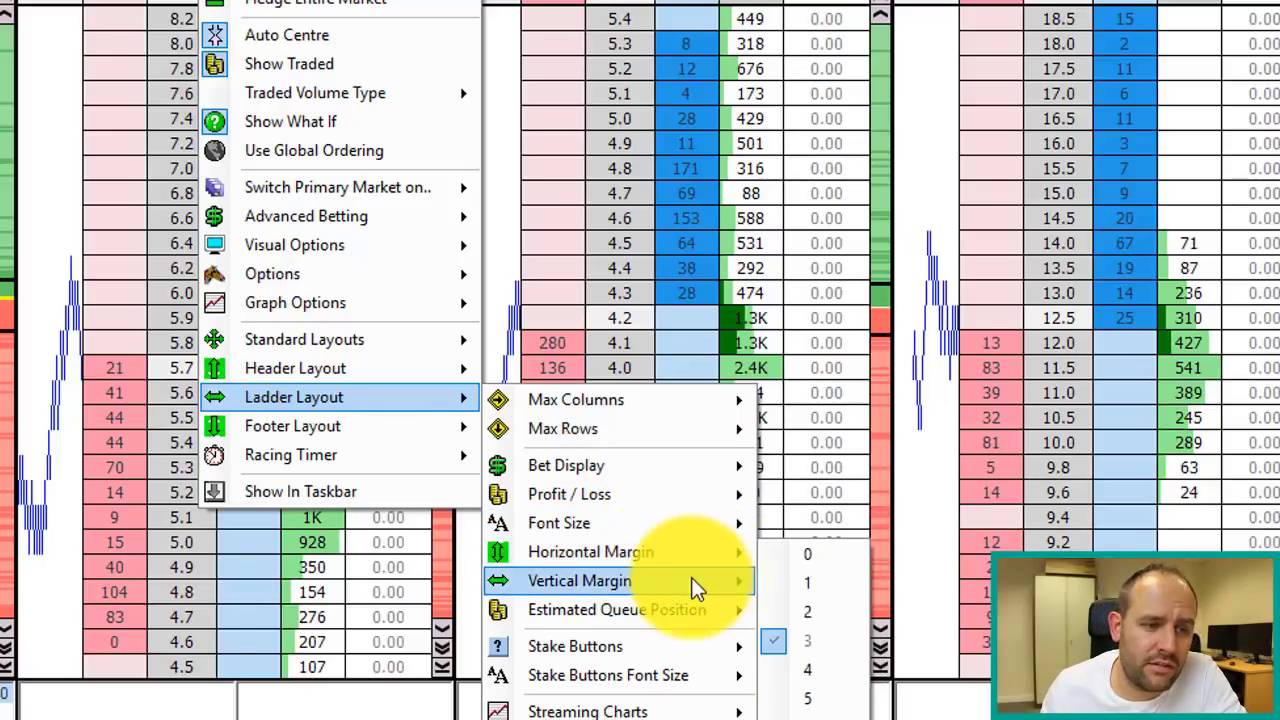
mouse_move(670, 626)
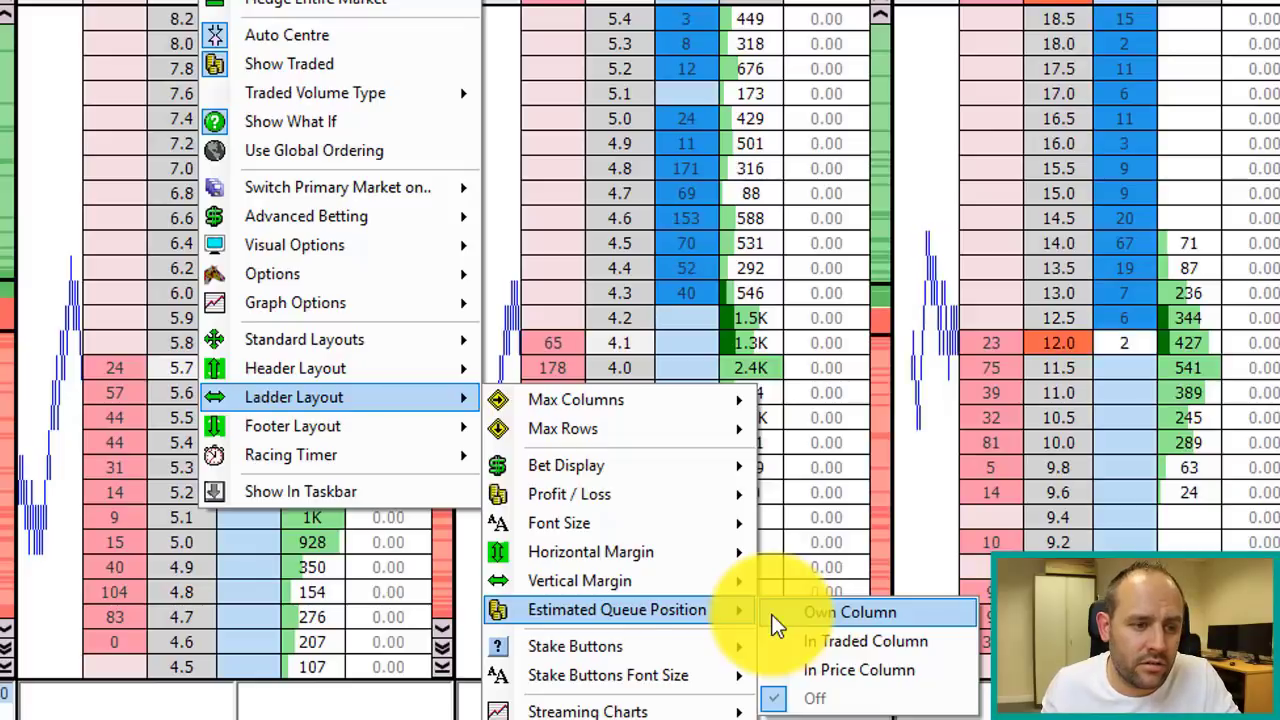
mouse_move(632, 655)
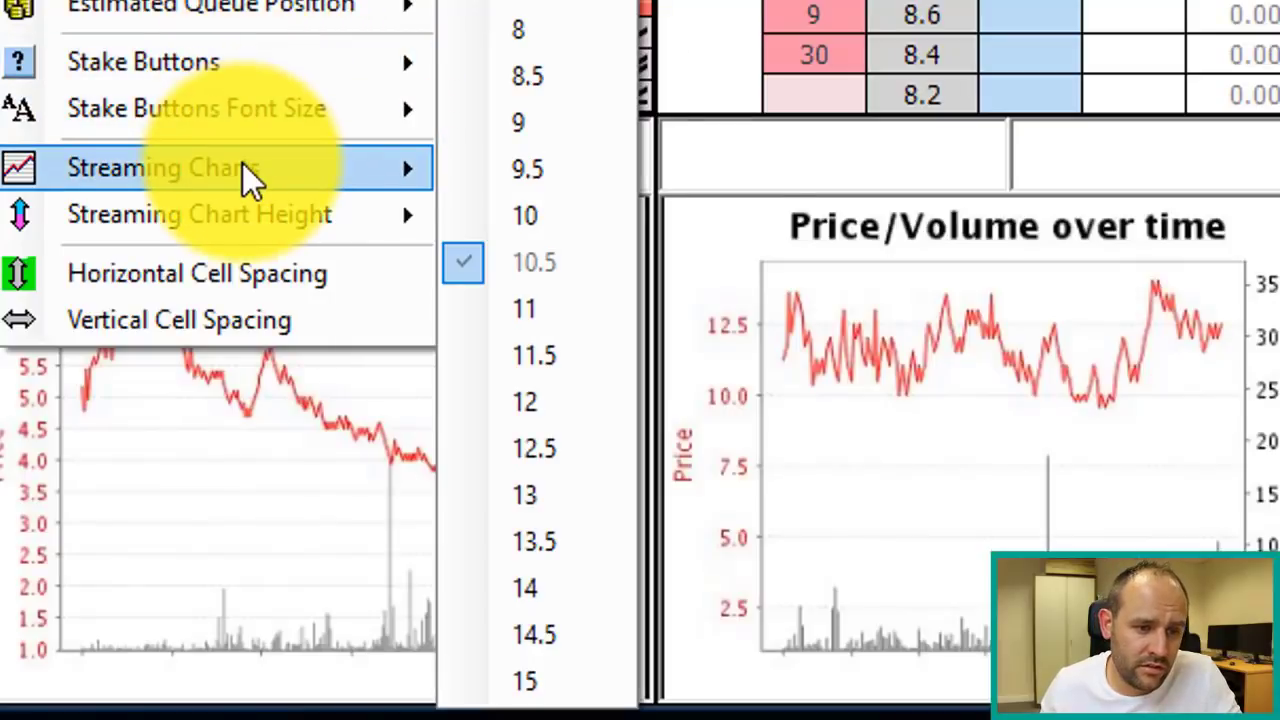
Check the Stake Buttons submenu and dismiss the menu without changing anything
mouse_move(242, 163)
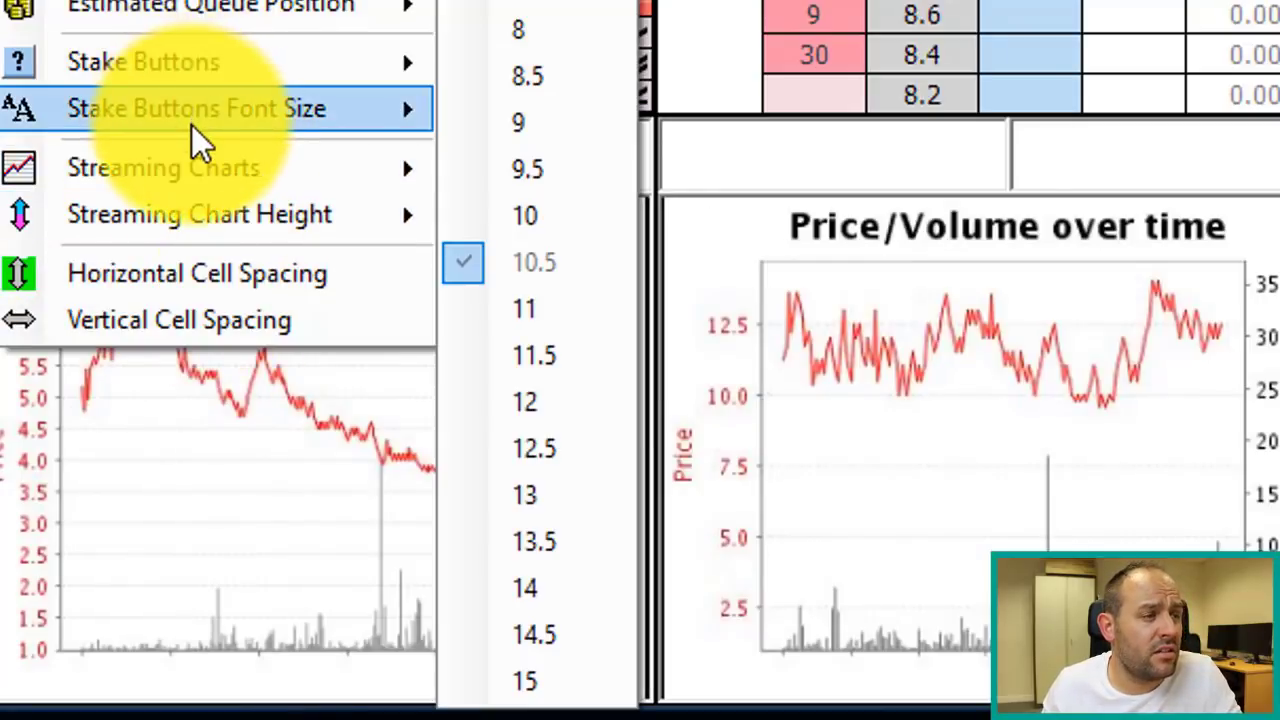
mouse_move(200, 62)
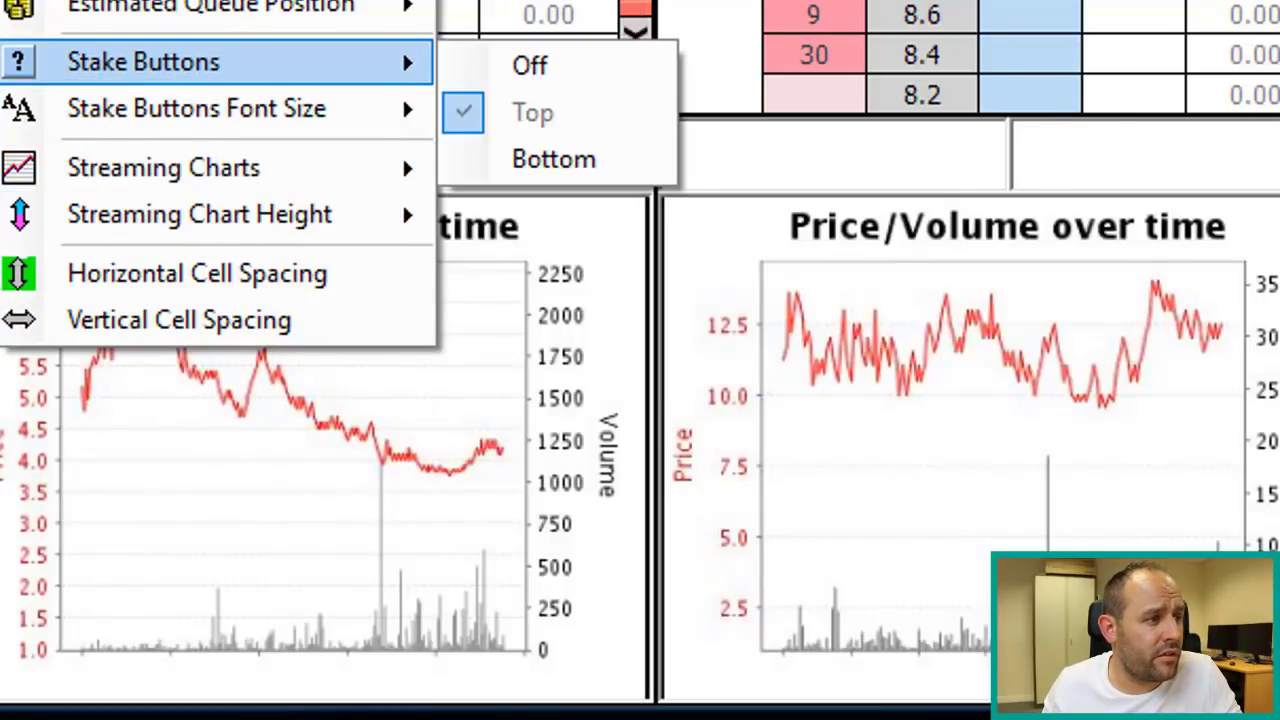
key(Escape)
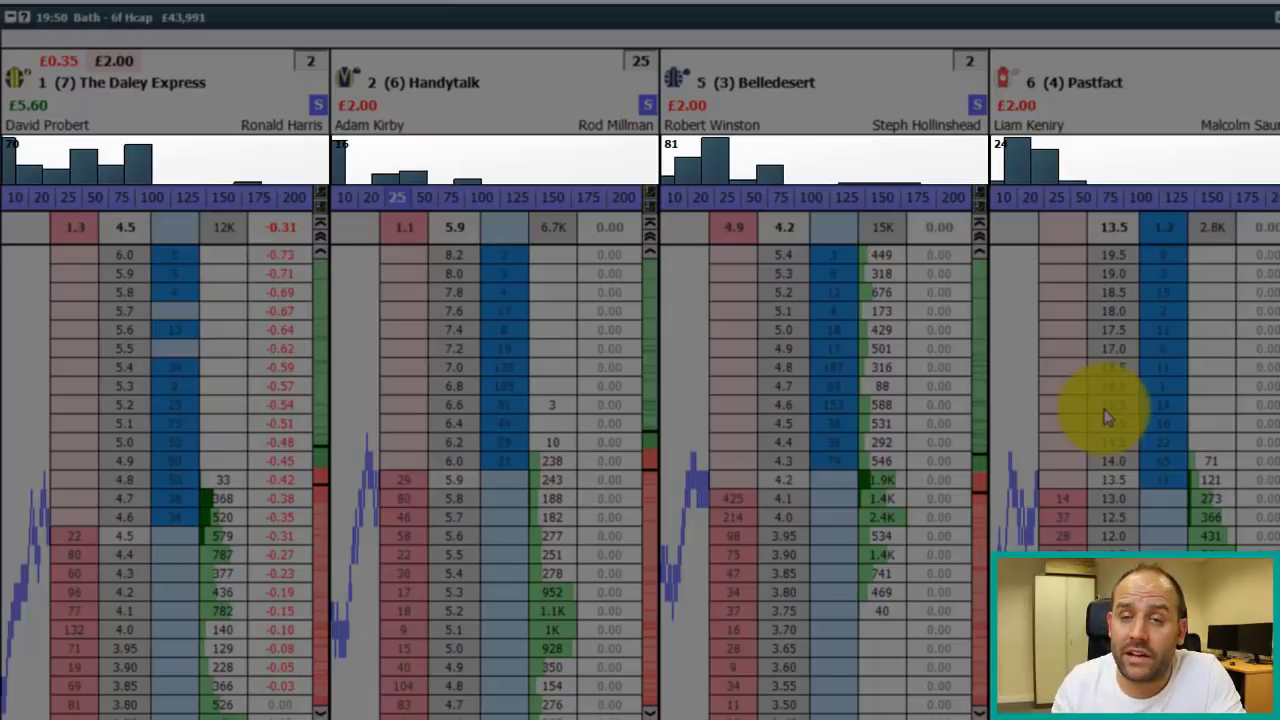
Apply The Geek standard layout to the four ladders
click(660, 28)
right_click(530, 28)
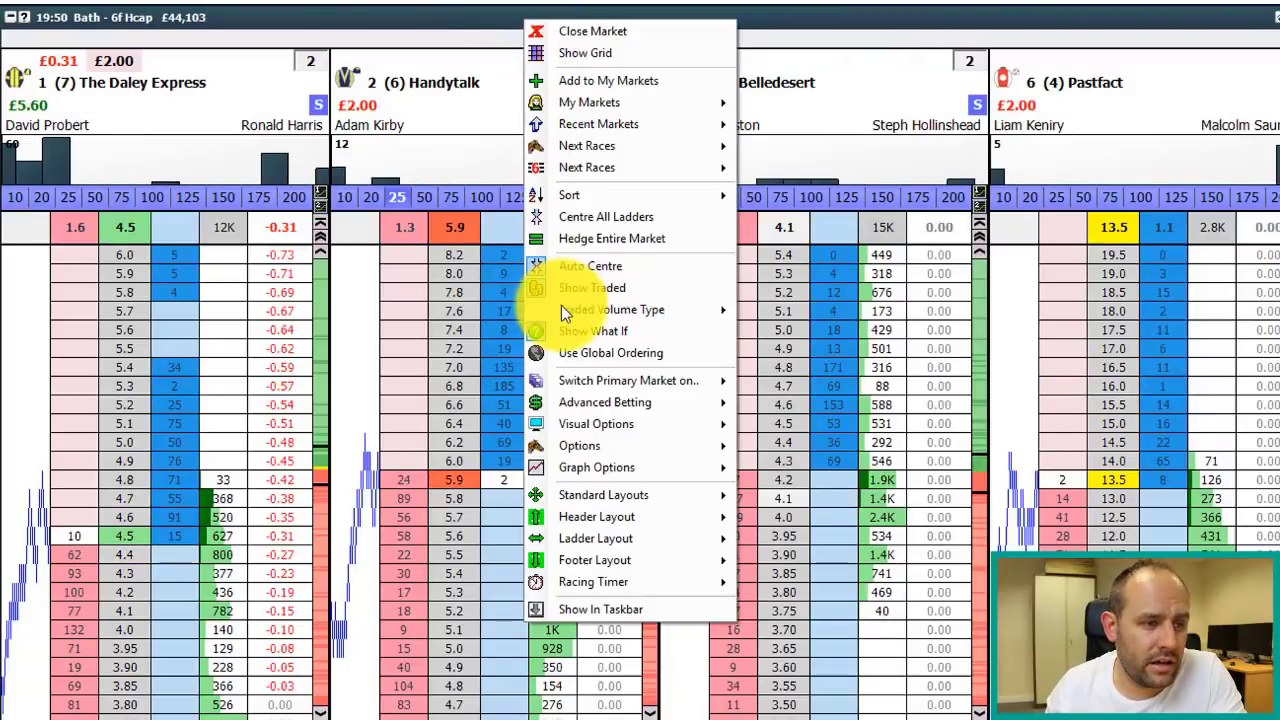
mouse_move(630, 540)
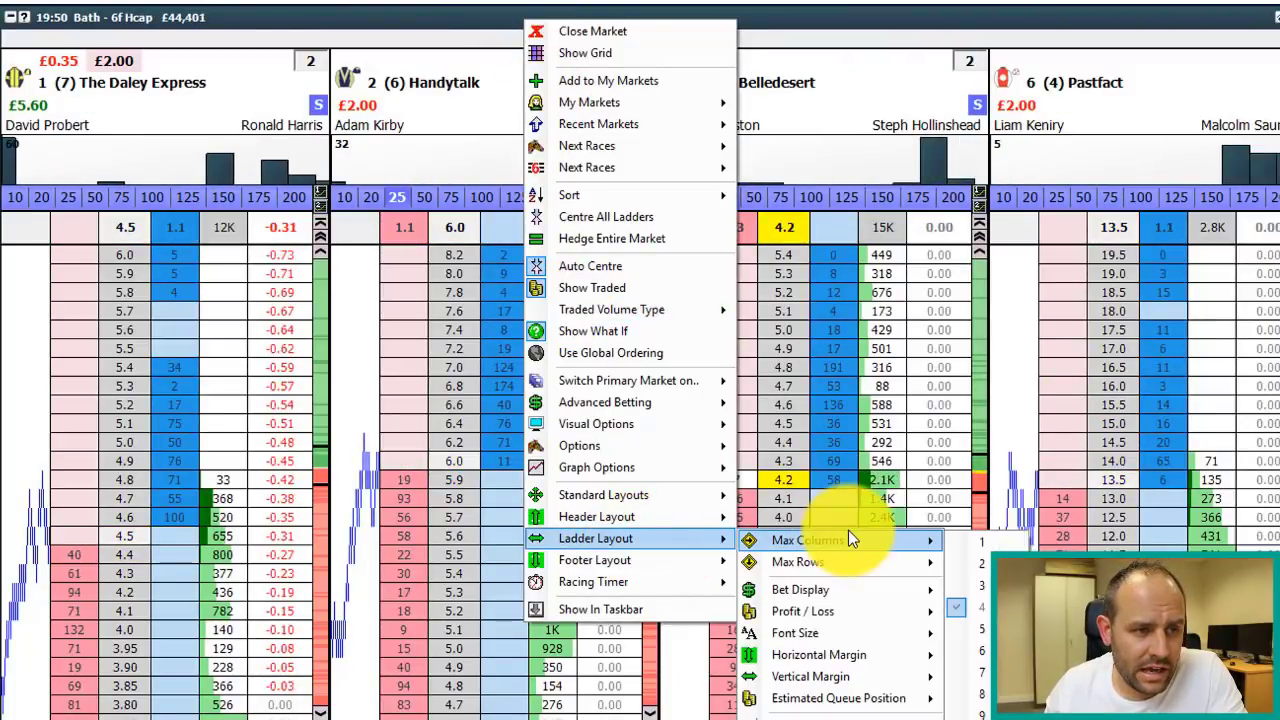
mouse_move(605, 495)
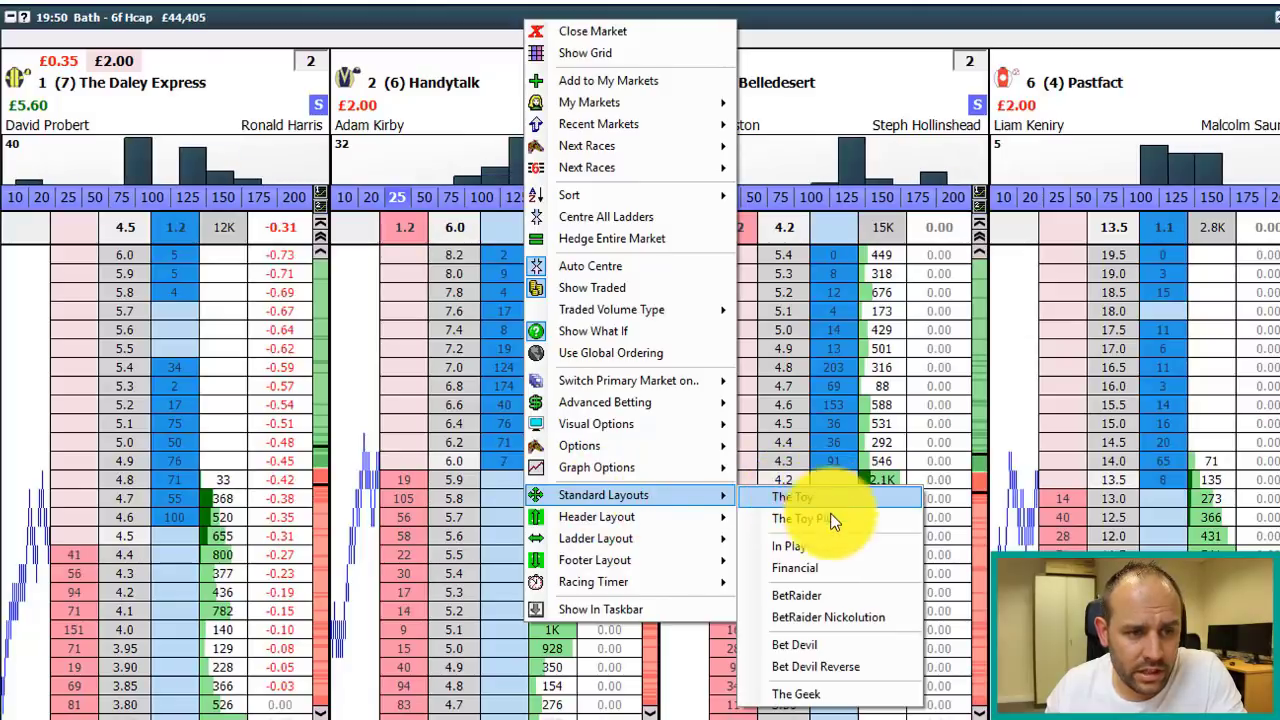
click(840, 696)
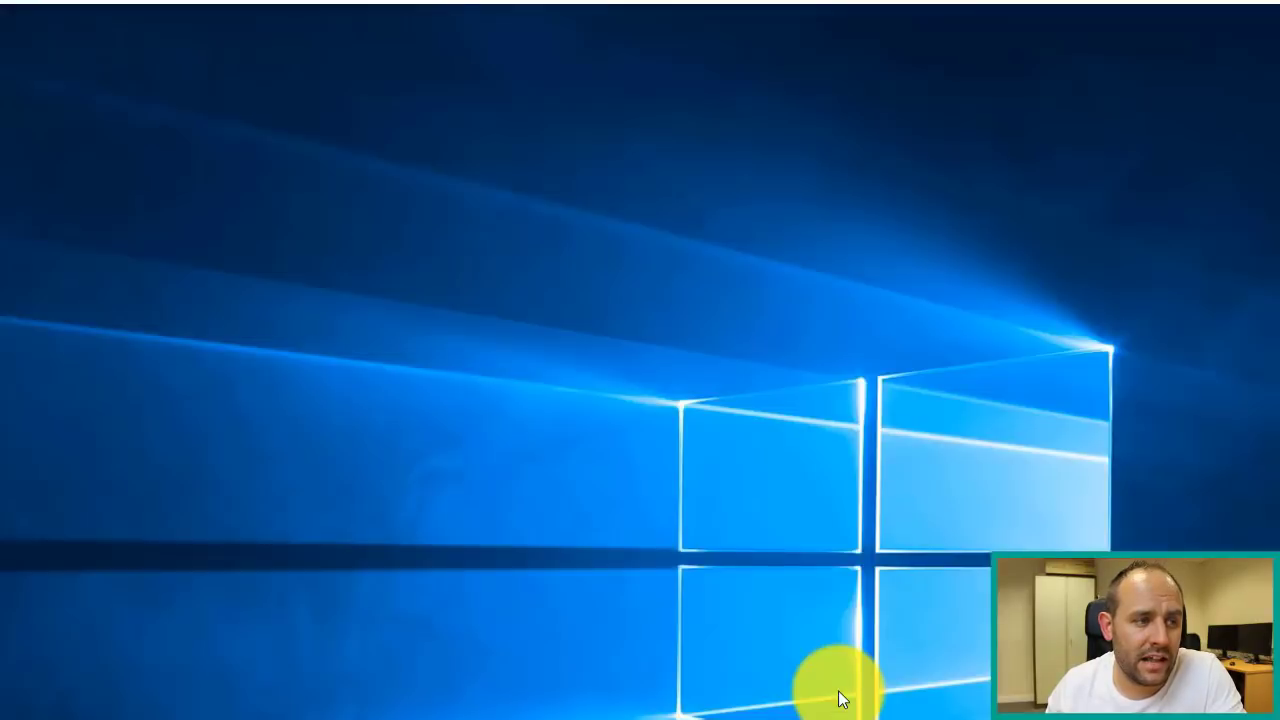